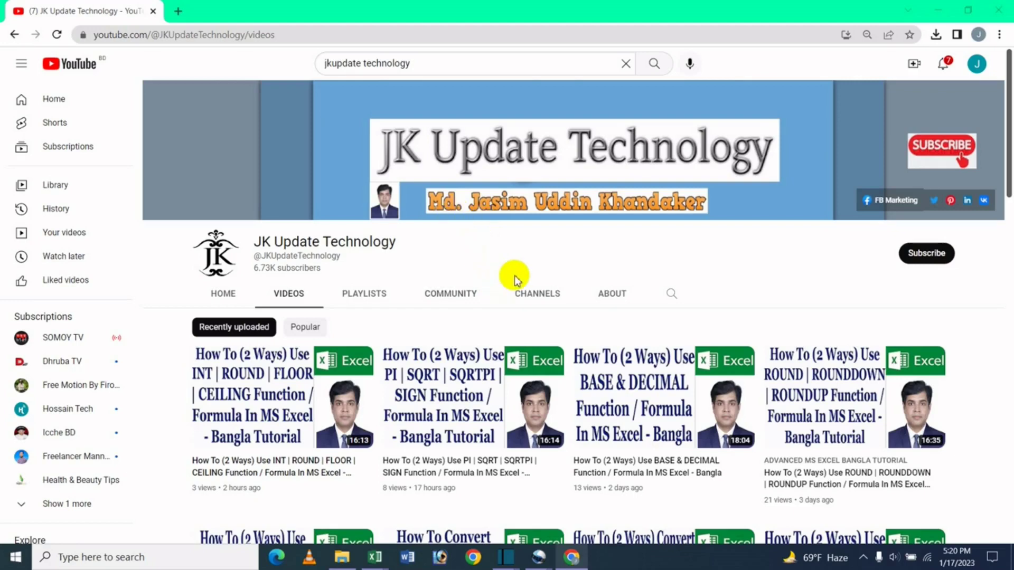
- Switch to the Formulas workbook in Excel and look over the Math & Trig functions
{"action": "mouse_move", "coordinate": [374, 557]}
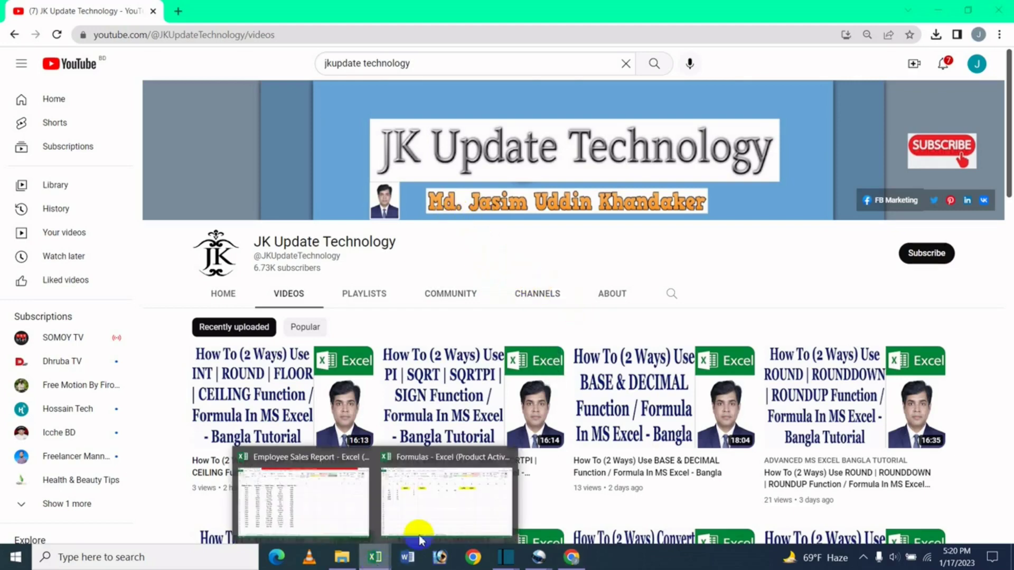
{"action": "left_click", "coordinate": [442, 508]}
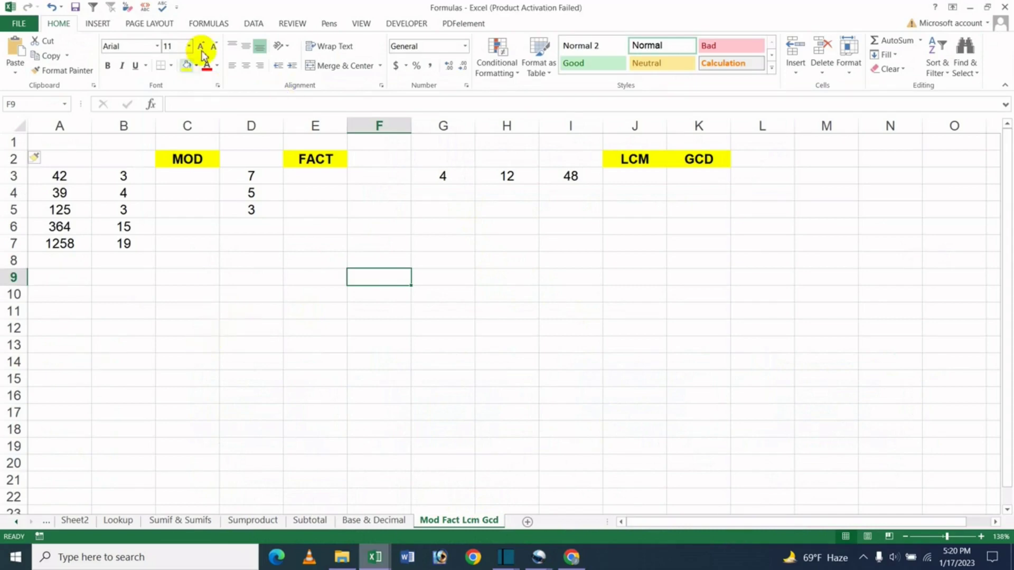
{"action": "left_click", "coordinate": [209, 23]}
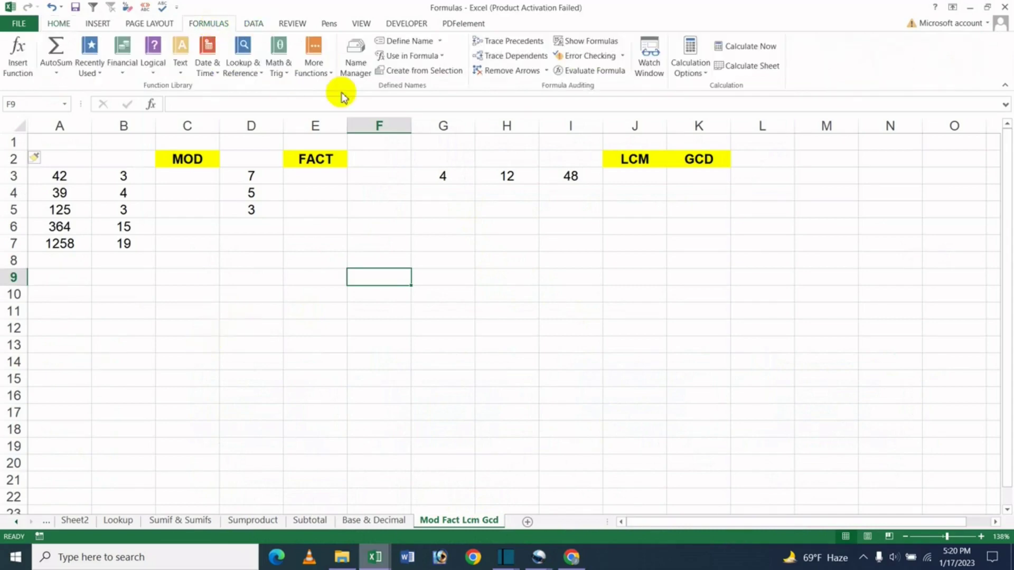
{"action": "left_click", "coordinate": [289, 78]}
{"action": "left_click", "coordinate": [550, 309]}
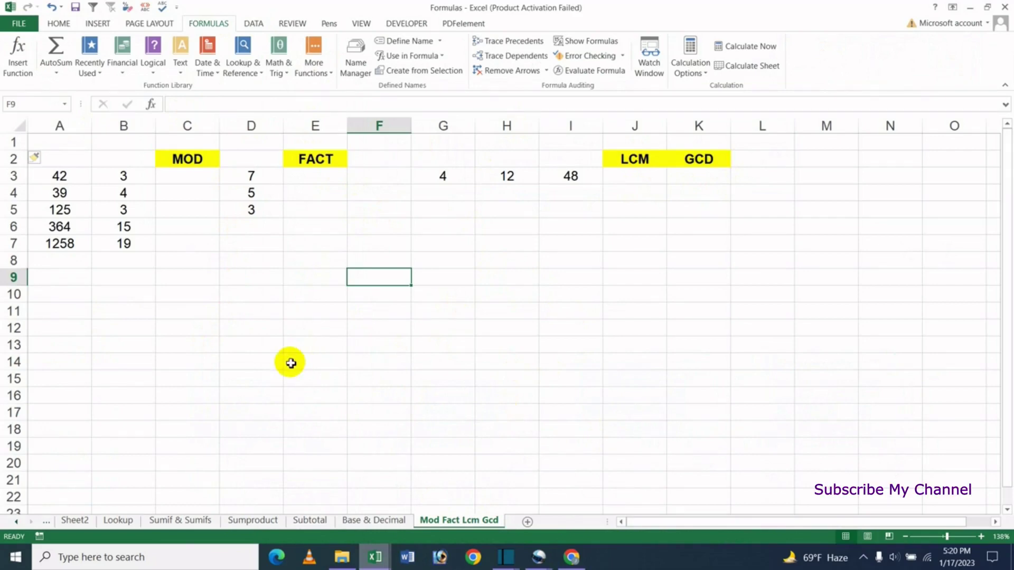
- Review the numbers in A3:A7 and the divisors in B3:B7
{"action": "left_click", "coordinate": [241, 319]}
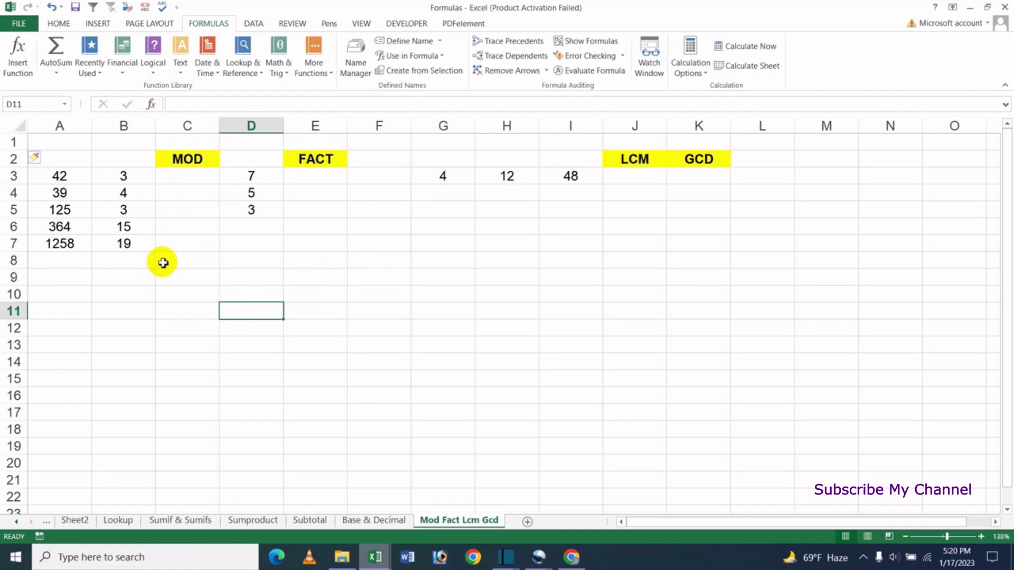
{"action": "left_click", "coordinate": [159, 239]}
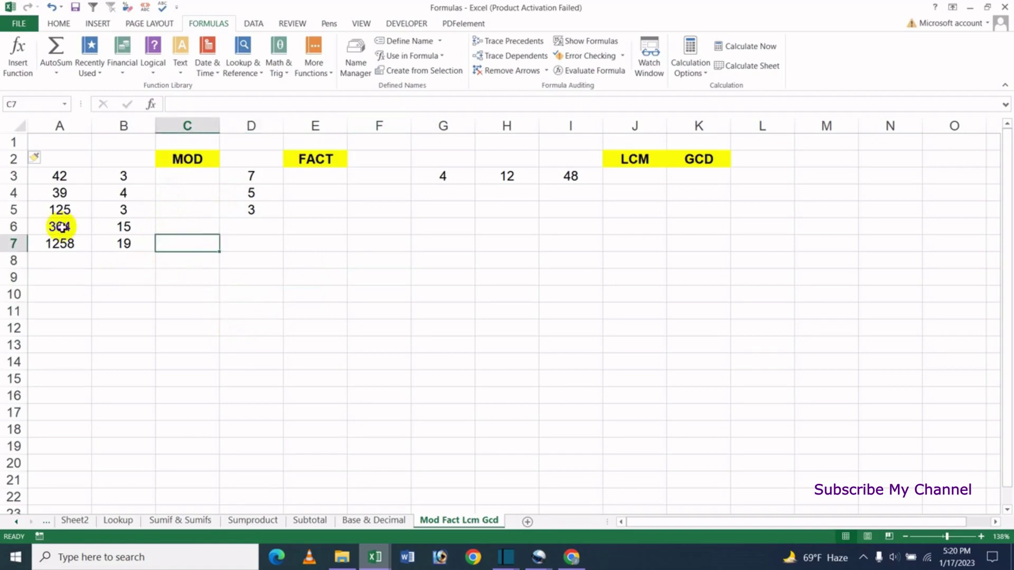
{"action": "left_click_drag", "start_coordinate": [62, 180], "coordinate": [67, 241]}
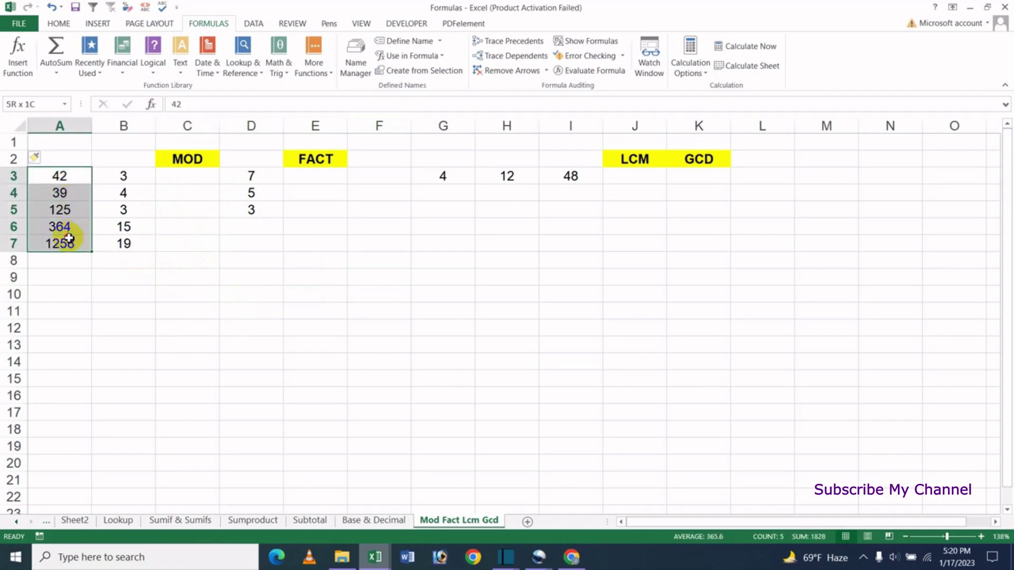
{"action": "left_click", "coordinate": [125, 276]}
{"action": "left_click_drag", "start_coordinate": [128, 179], "coordinate": [127, 239]}
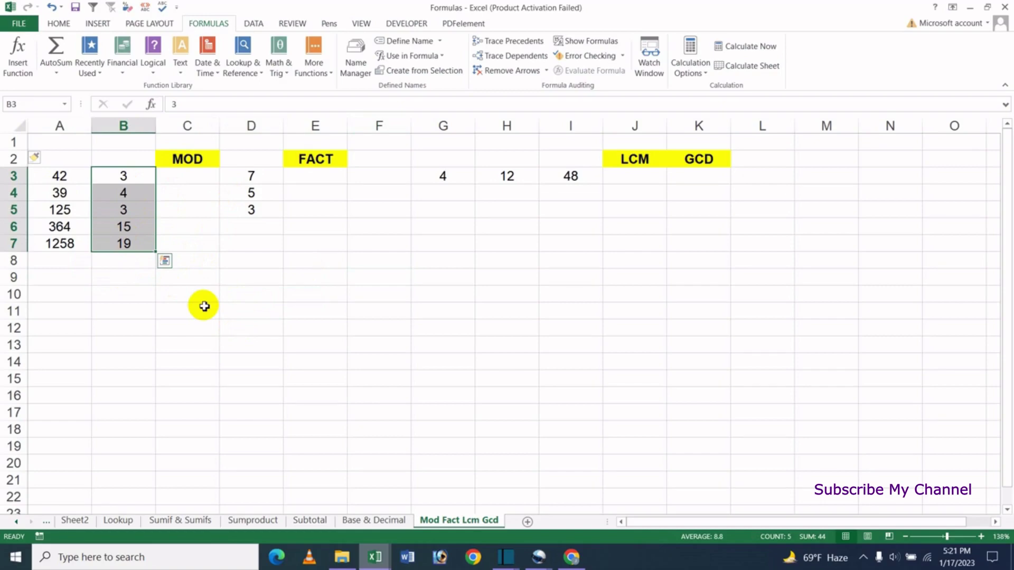
{"action": "left_click", "coordinate": [212, 258]}
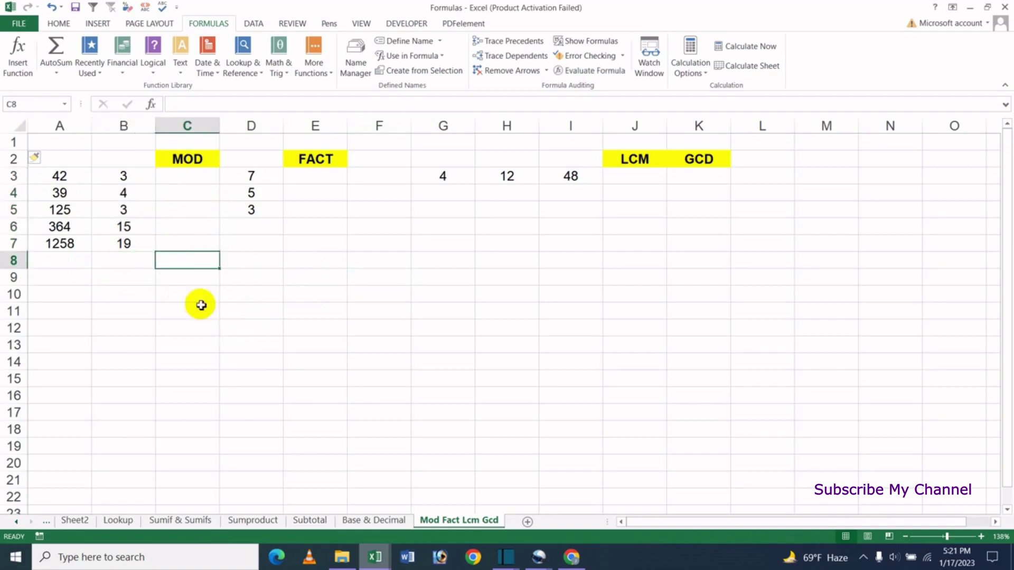
- Enter the formula =MOD(A3,B3) in cell C3 under the MOD heading
{"action": "left_click", "coordinate": [177, 179]}
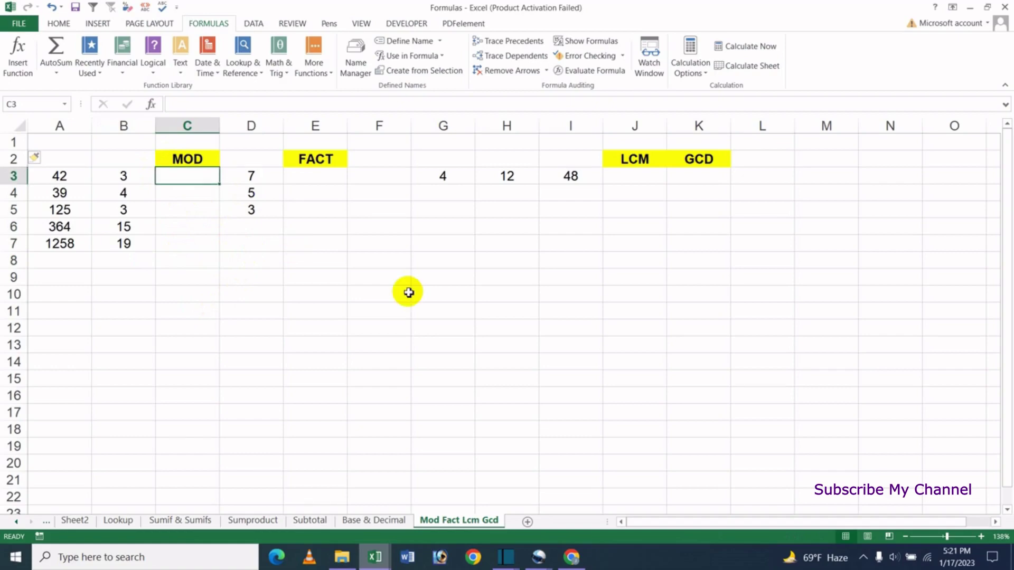
{"action": "type", "text": "="}
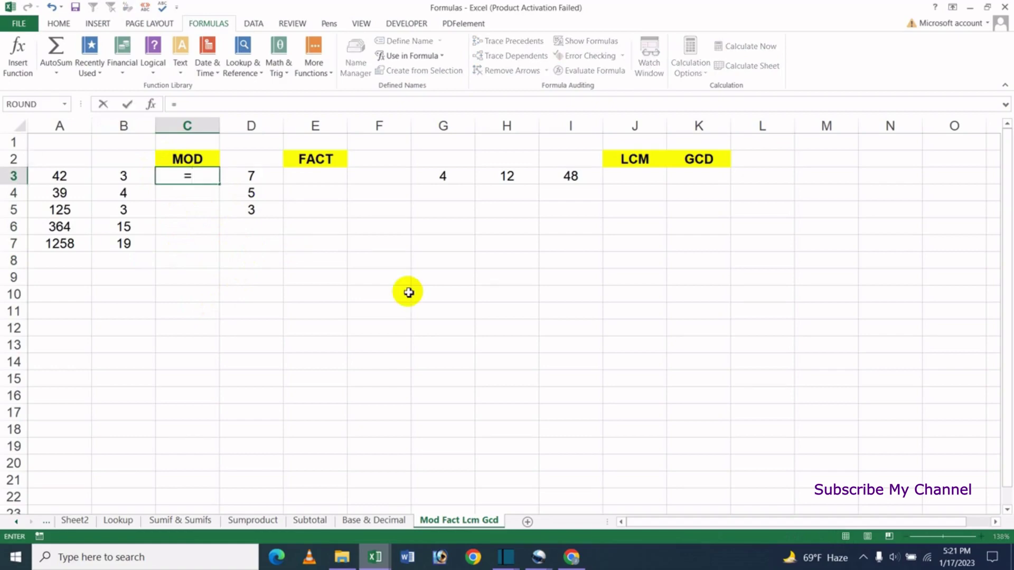
{"action": "type", "text": "mod"}
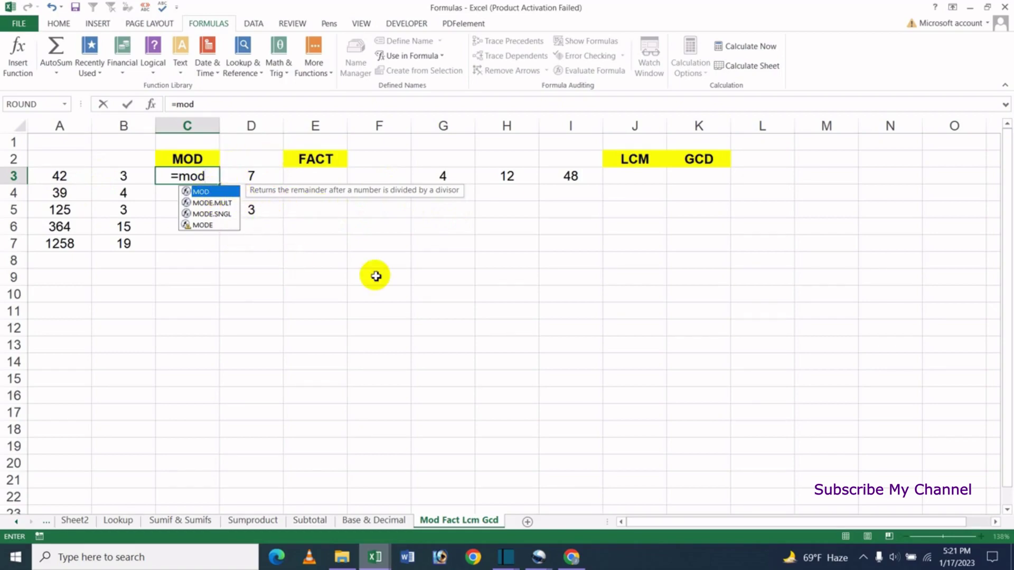
{"action": "key", "text": "Tab"}
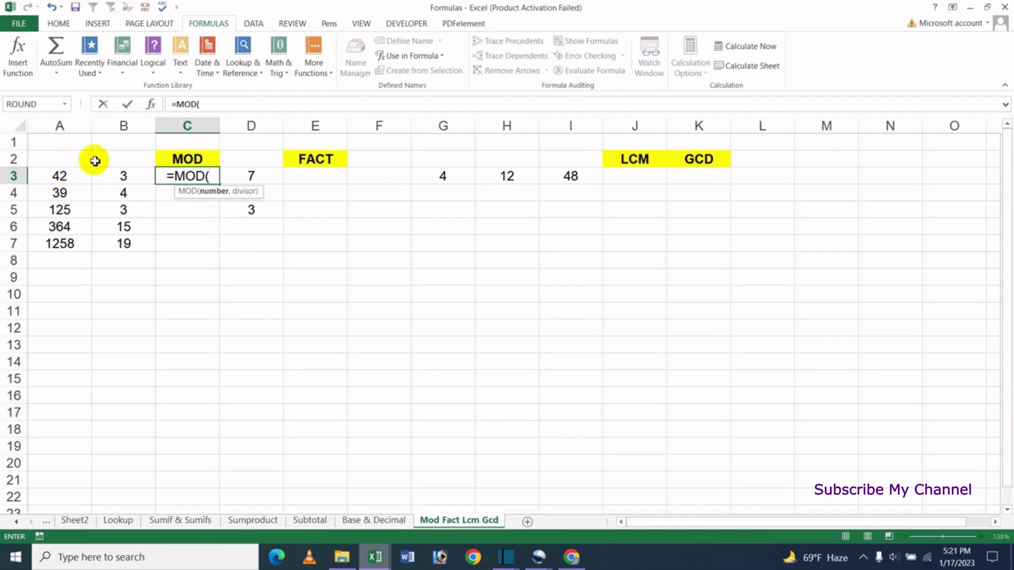
{"action": "left_click", "coordinate": [59, 176]}
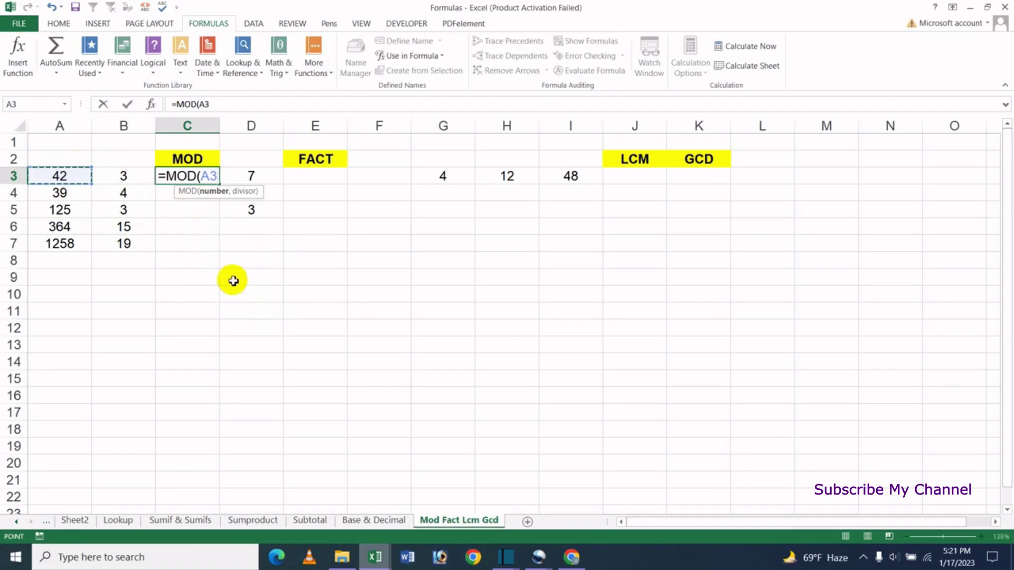
{"action": "type", "text": ","}
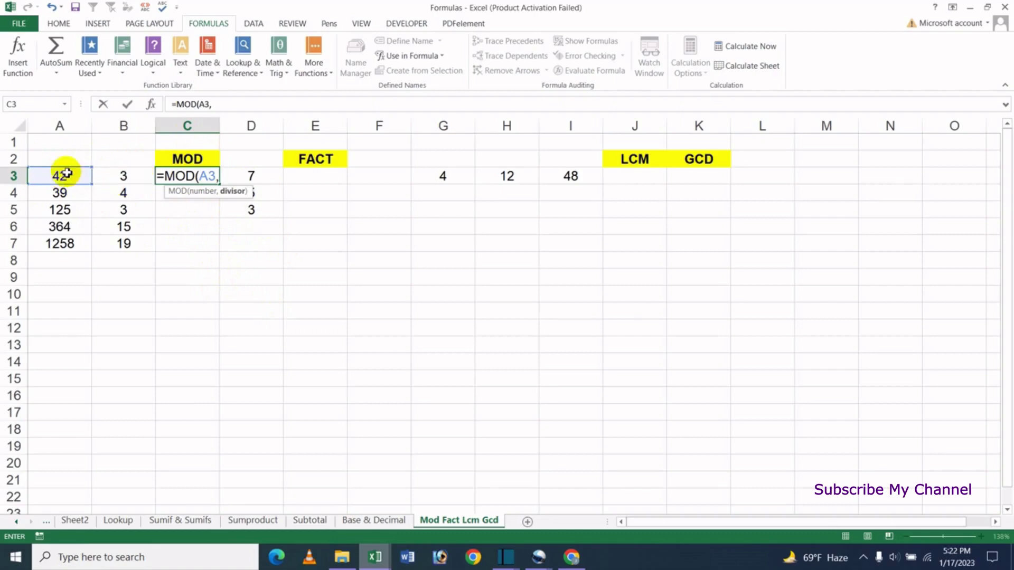
{"action": "left_click", "coordinate": [129, 177]}
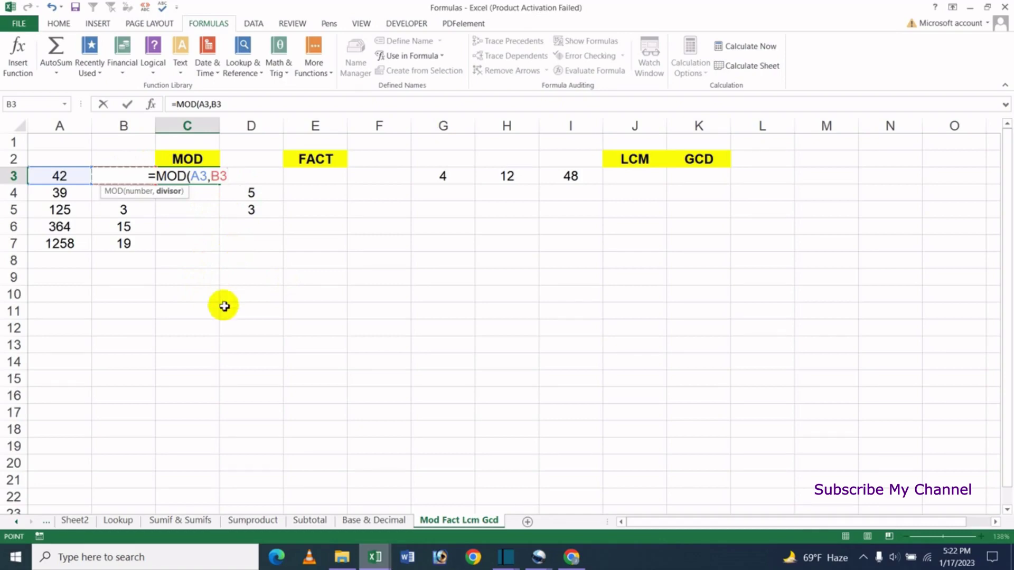
{"action": "type", "text": ")"}
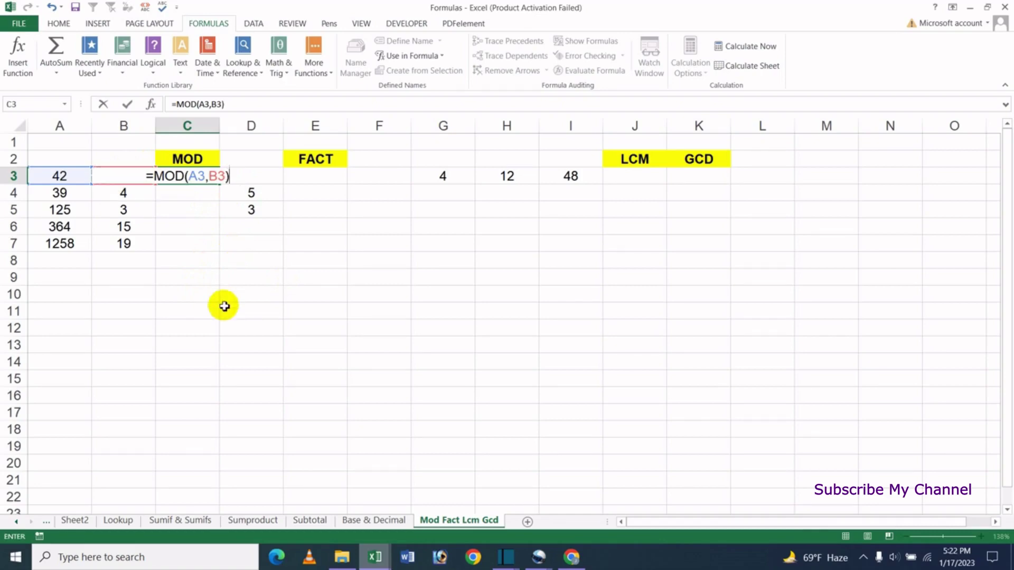
{"action": "key", "text": "Return"}
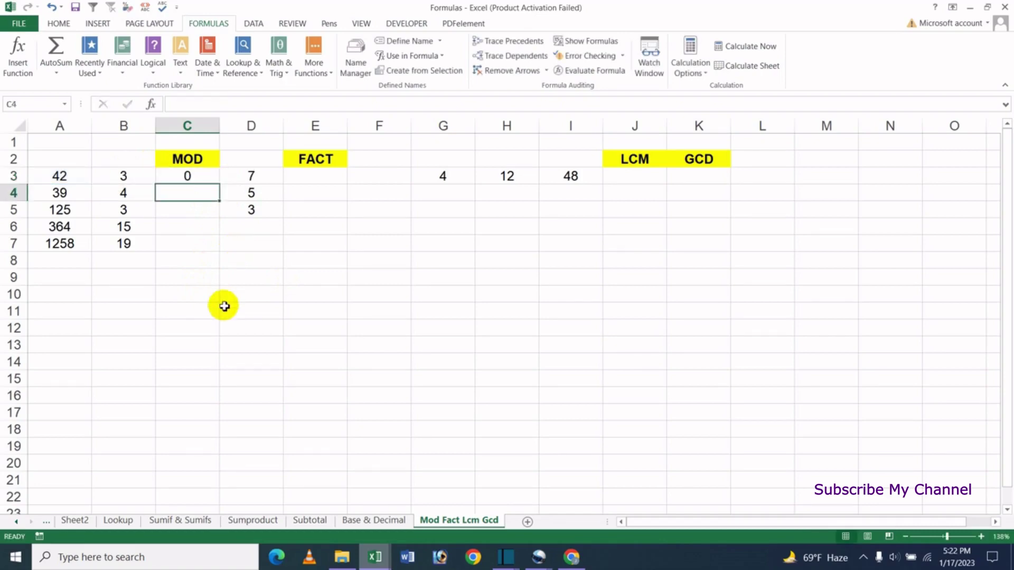
- Fill the MOD formula from C3 down through C7
{"action": "left_click", "coordinate": [192, 177]}
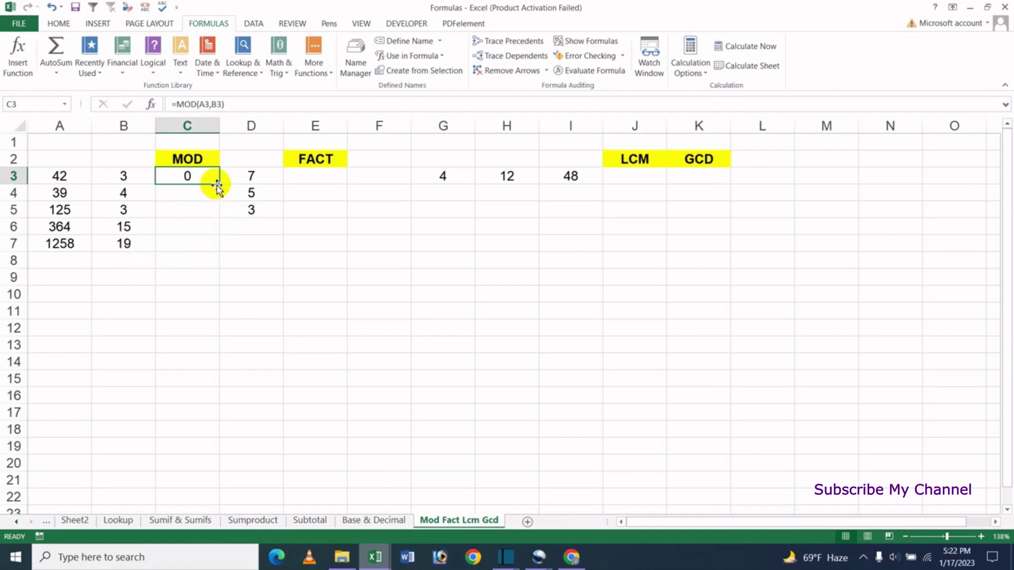
{"action": "left_click_drag", "start_coordinate": [218, 186], "coordinate": [210, 249]}
{"action": "left_click", "coordinate": [264, 284]}
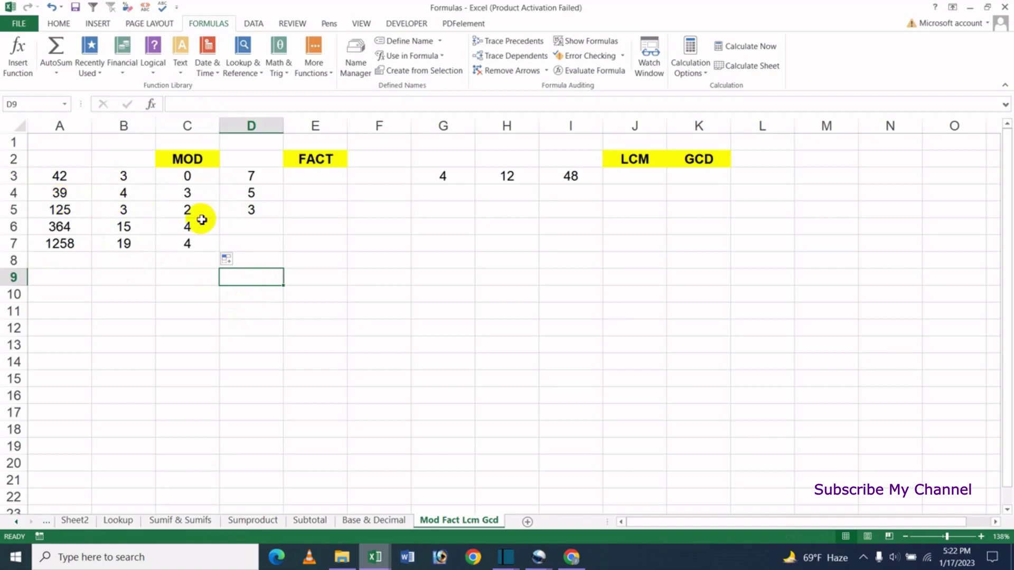
- Check the MOD results in C3:C7 against the numbers and divisors in columns A and B
{"action": "left_click", "coordinate": [194, 197]}
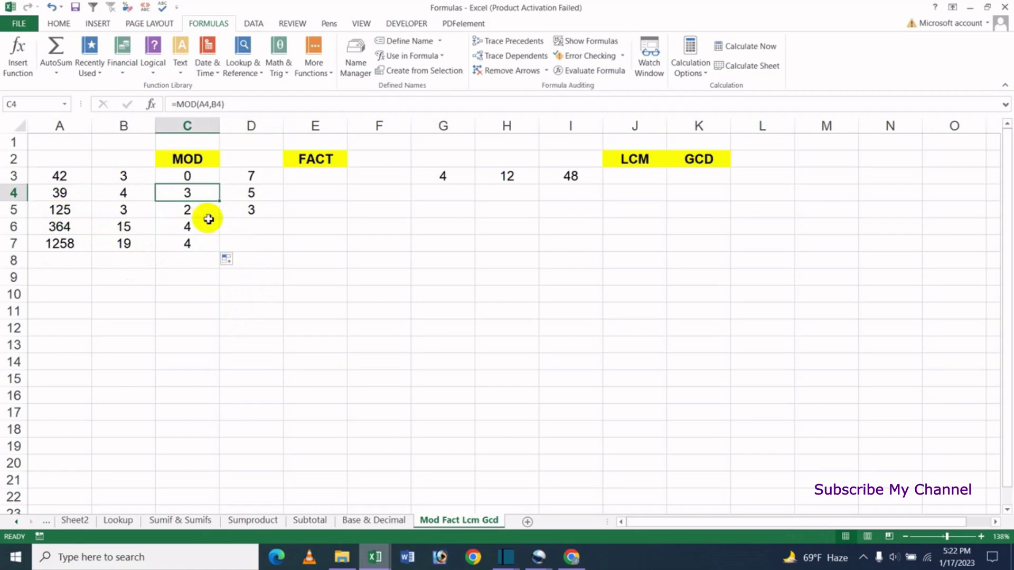
{"action": "left_click", "coordinate": [206, 214]}
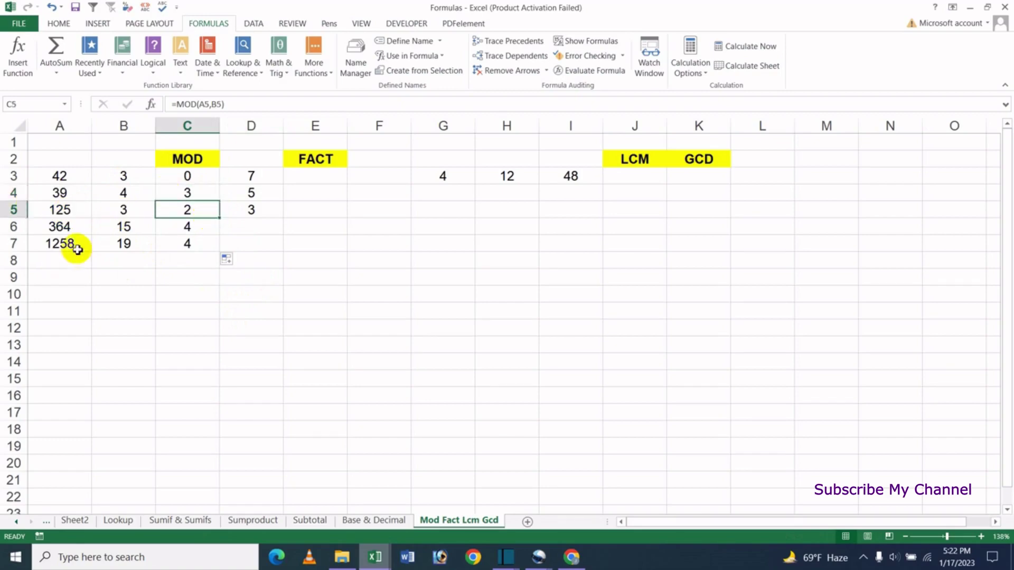
{"action": "left_click", "coordinate": [56, 227]}
{"action": "left_click", "coordinate": [71, 252]}
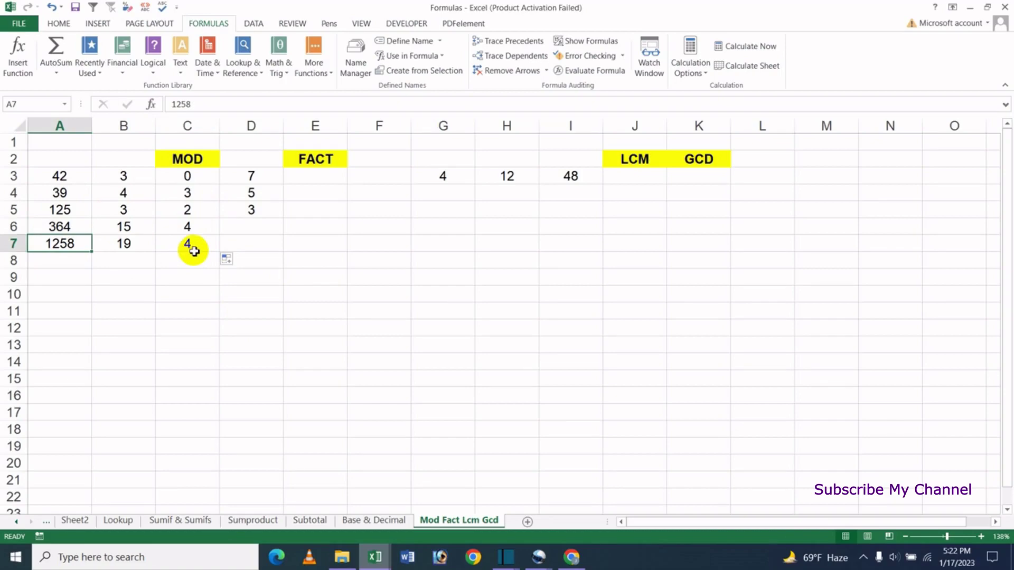
{"action": "left_click", "coordinate": [194, 250]}
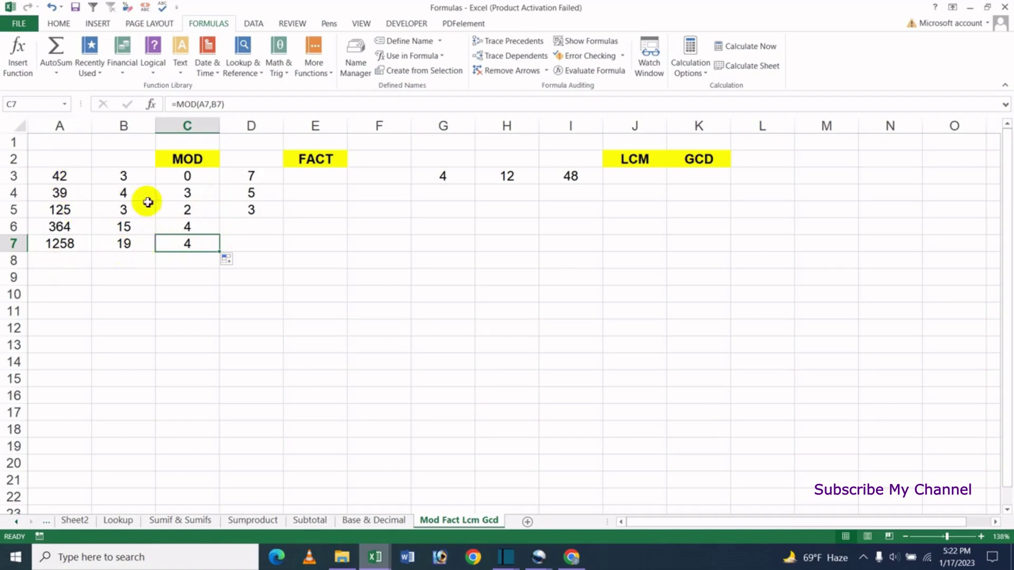
{"action": "left_click_drag", "start_coordinate": [131, 176], "coordinate": [140, 247]}
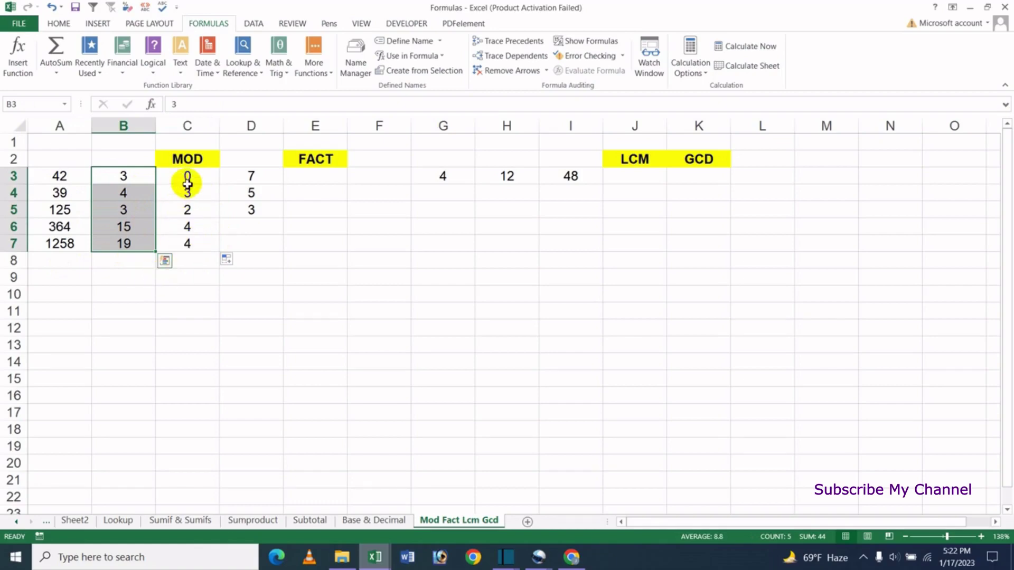
{"action": "left_click_drag", "start_coordinate": [187, 183], "coordinate": [193, 246]}
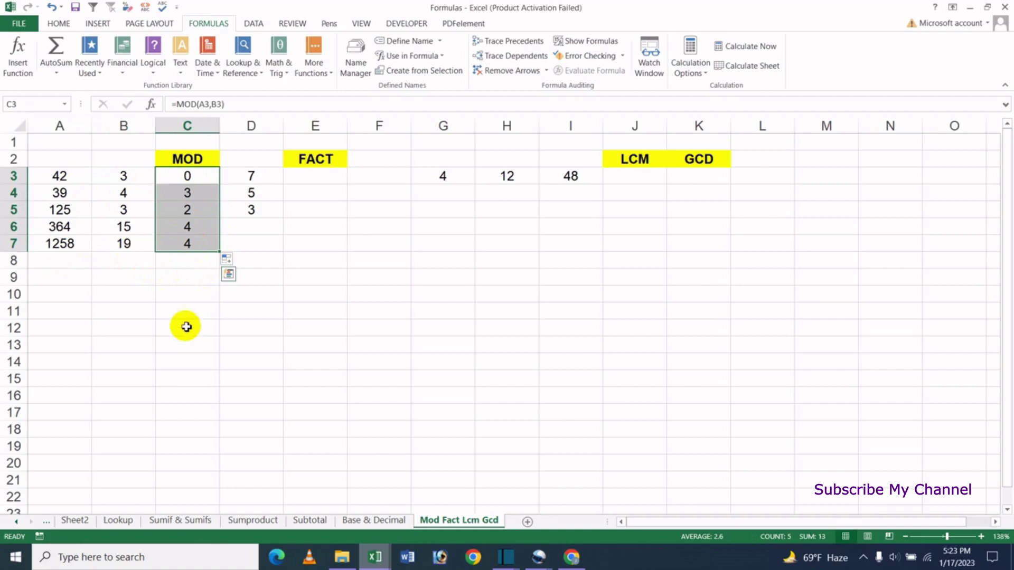
- Clear the MOD formulas by deleting the contents of C3:C8
{"action": "left_click", "coordinate": [194, 291]}
{"action": "left_click_drag", "start_coordinate": [188, 177], "coordinate": [188, 255]}
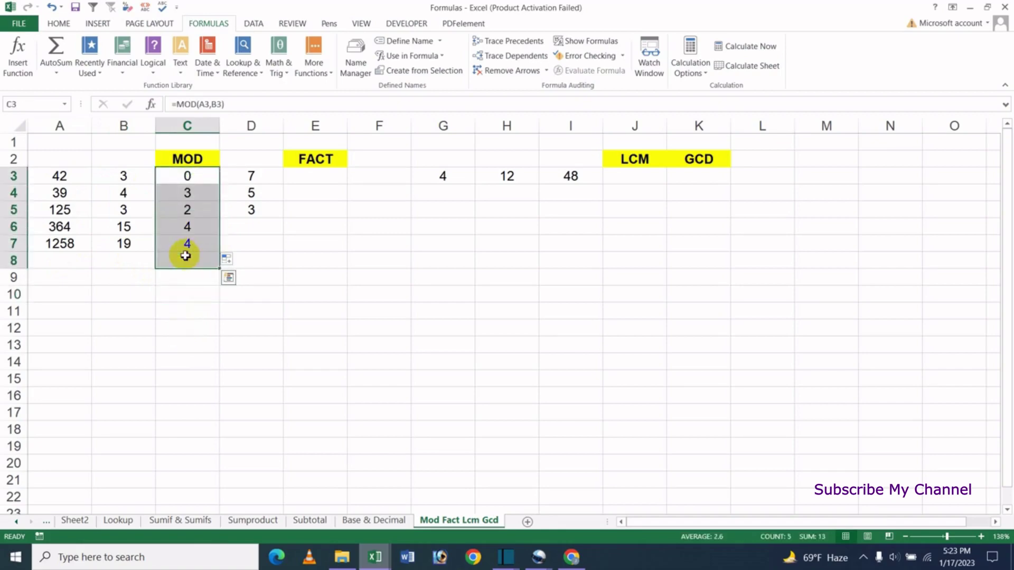
{"action": "key", "text": "Delete"}
- Insert the MOD function in C3 with 58978 as the Number and 36 as the Divisor
{"action": "left_click", "coordinate": [173, 176]}
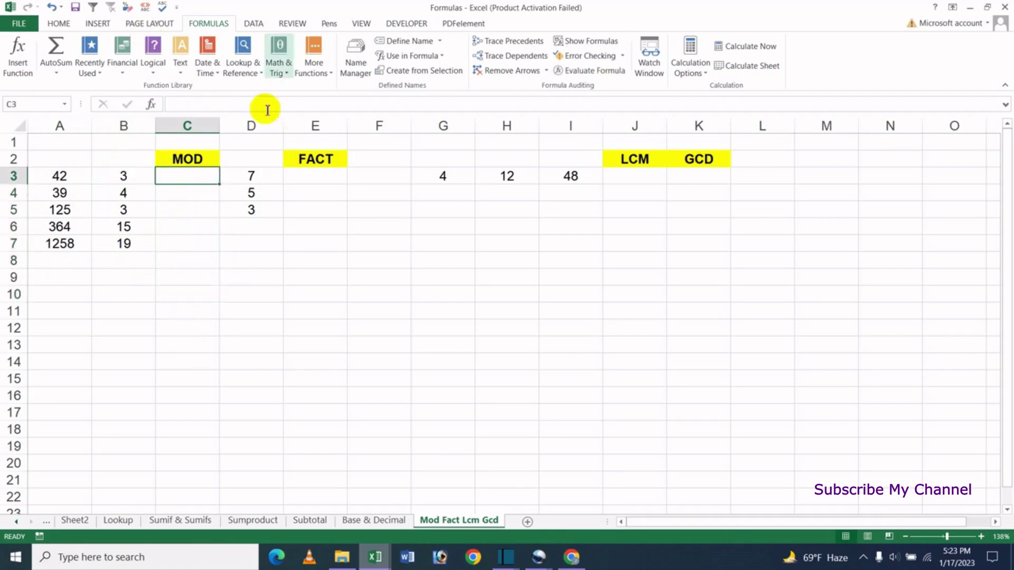
{"action": "left_click", "coordinate": [281, 73]}
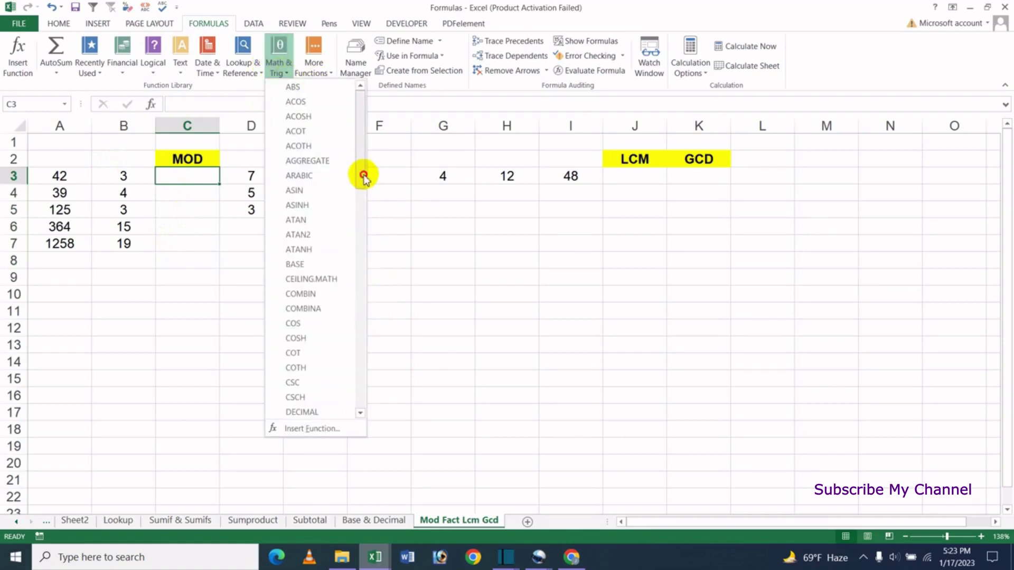
{"action": "left_click_drag", "start_coordinate": [362, 174], "coordinate": [369, 267]}
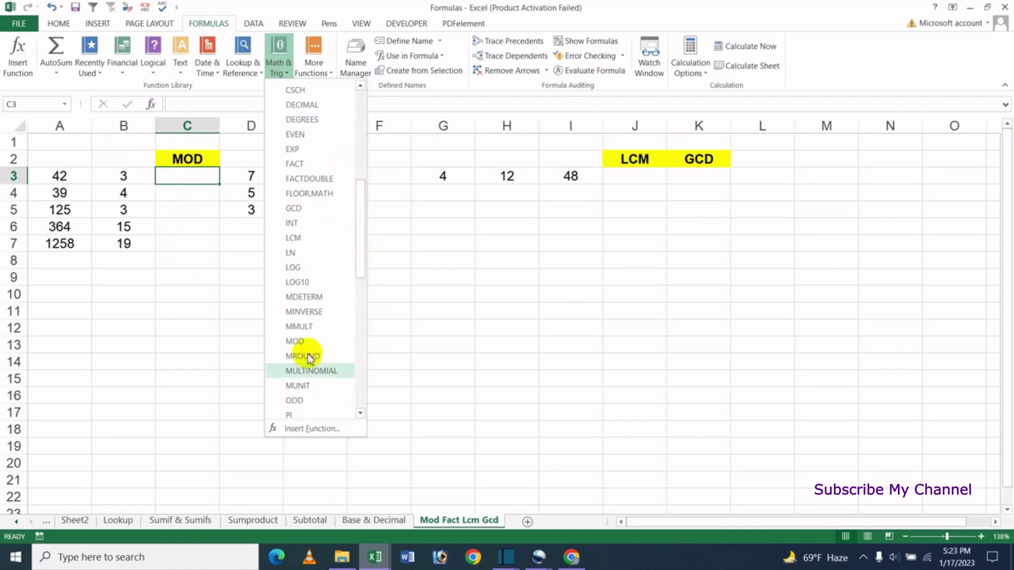
{"action": "left_click", "coordinate": [310, 342]}
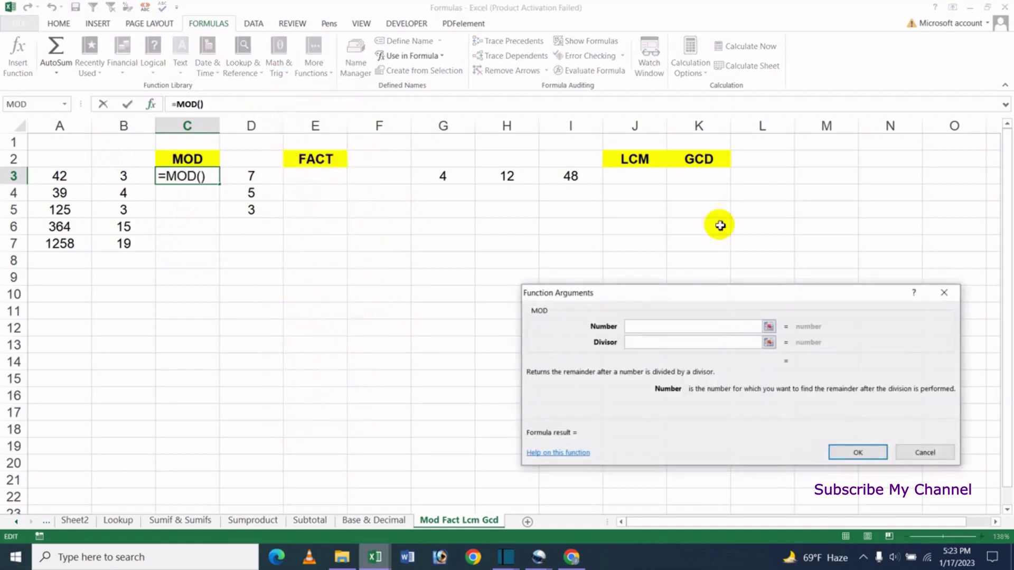
{"action": "left_click_drag", "start_coordinate": [679, 294], "coordinate": [533, 296]}
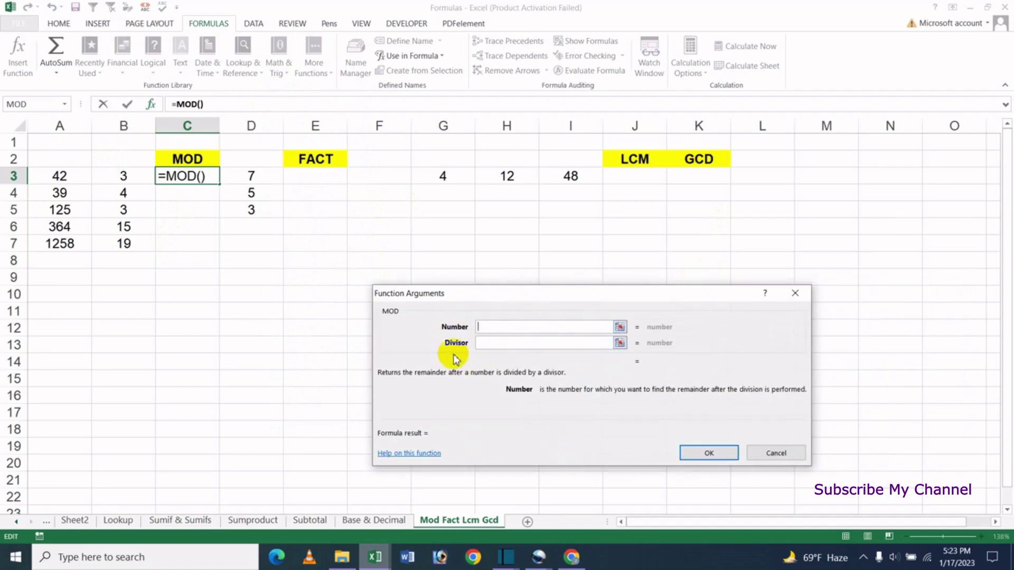
{"action": "left_click", "coordinate": [498, 330]}
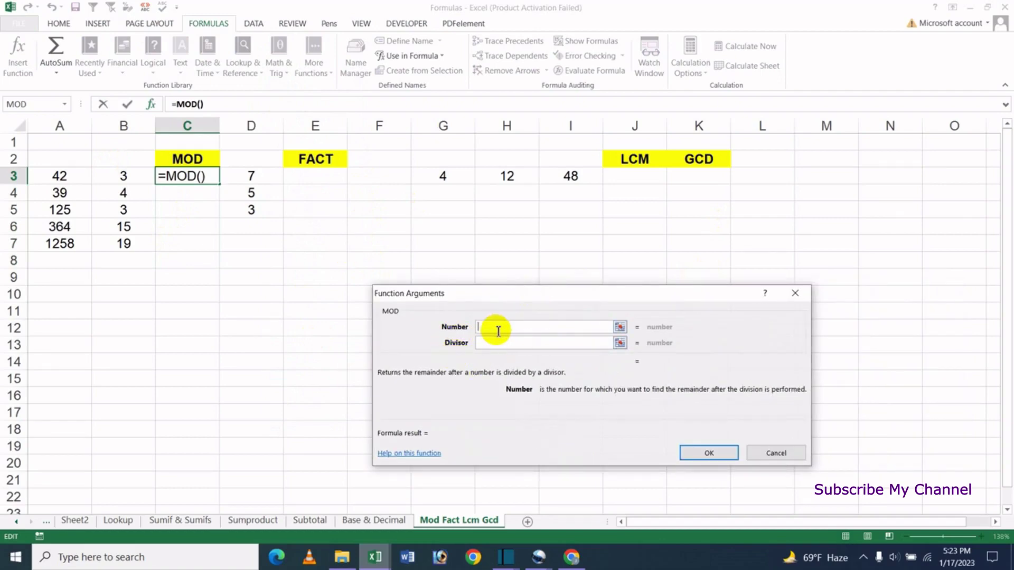
{"action": "type", "text": "58978"}
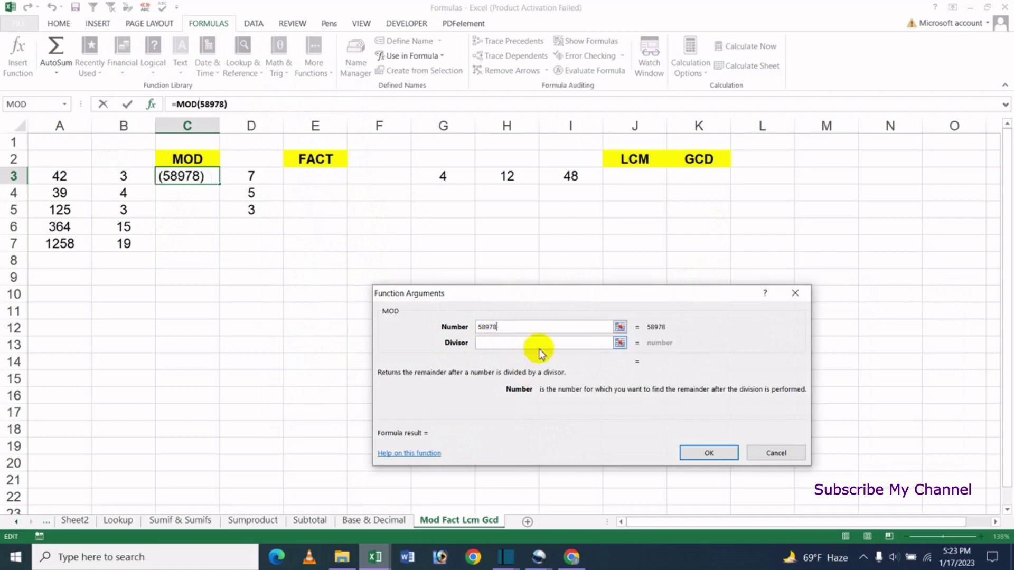
{"action": "left_click", "coordinate": [497, 346]}
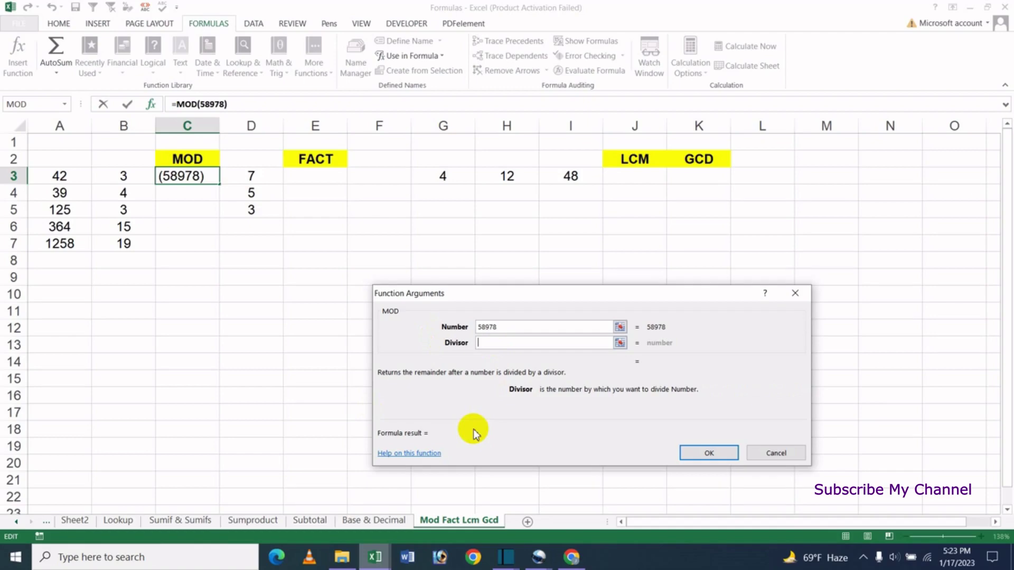
{"action": "type", "text": "36"}
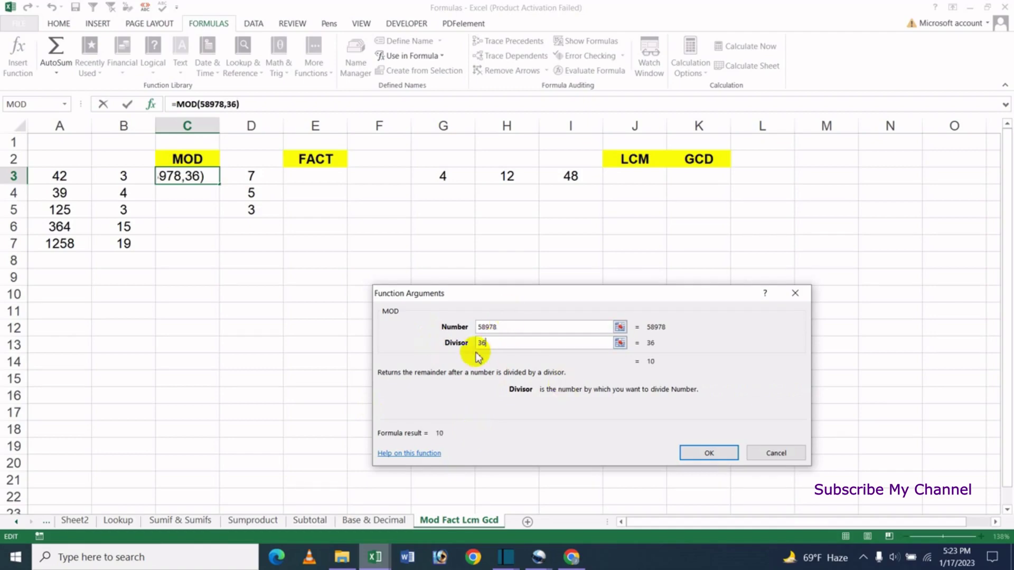
{"action": "left_click", "coordinate": [708, 454]}
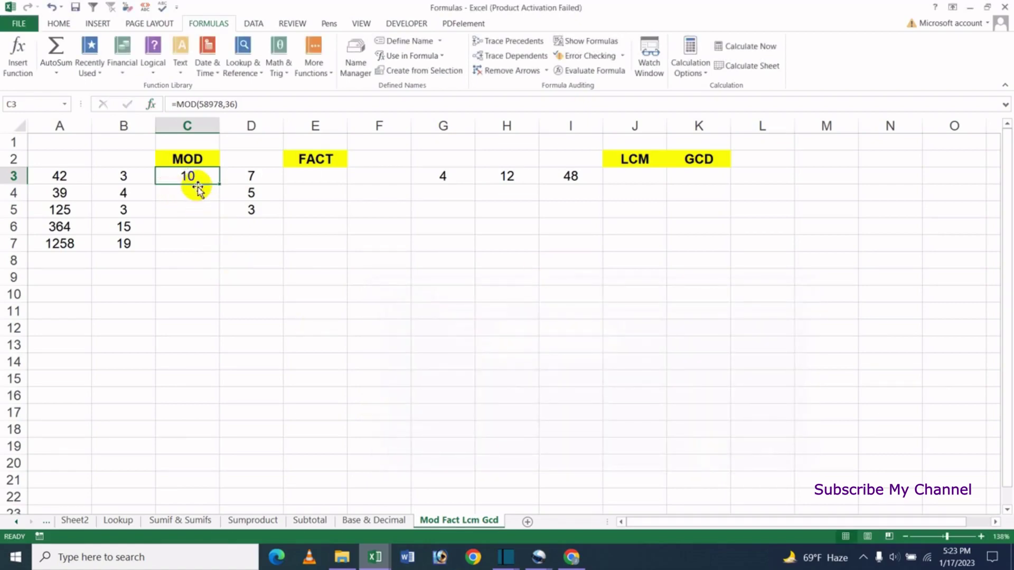
- Insert the MOD function in C3 with cell A3 as the Number and cell B3 as the Divisor
{"action": "left_click", "coordinate": [276, 70]}
{"action": "left_click_drag", "start_coordinate": [357, 177], "coordinate": [378, 283]}
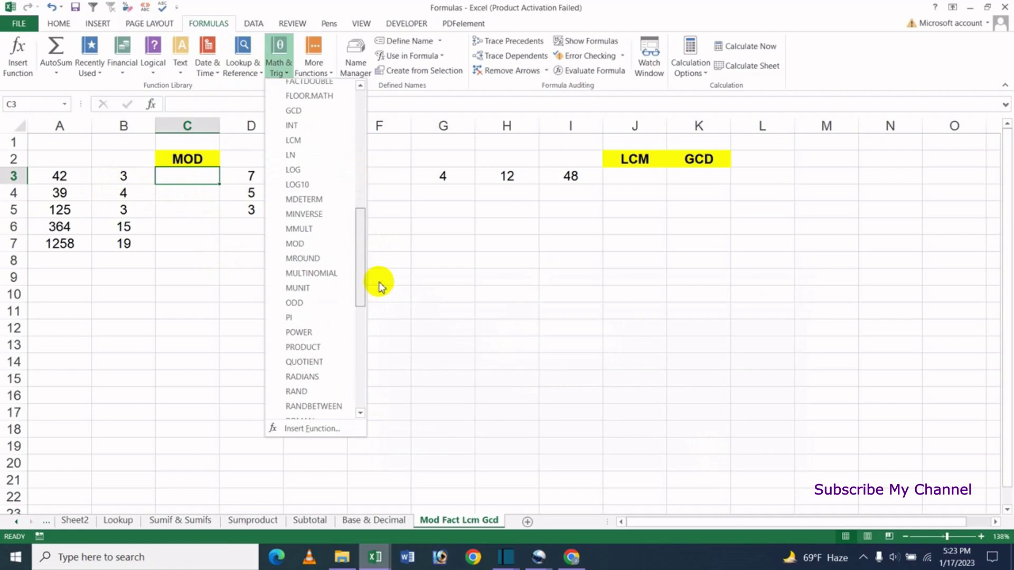
{"action": "left_click", "coordinate": [314, 245]}
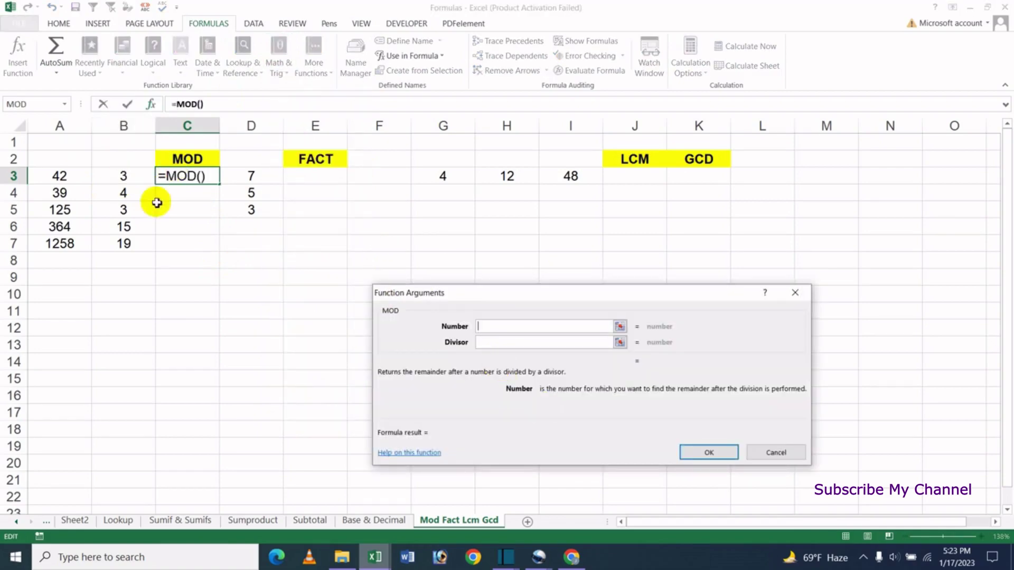
{"action": "left_click", "coordinate": [60, 177]}
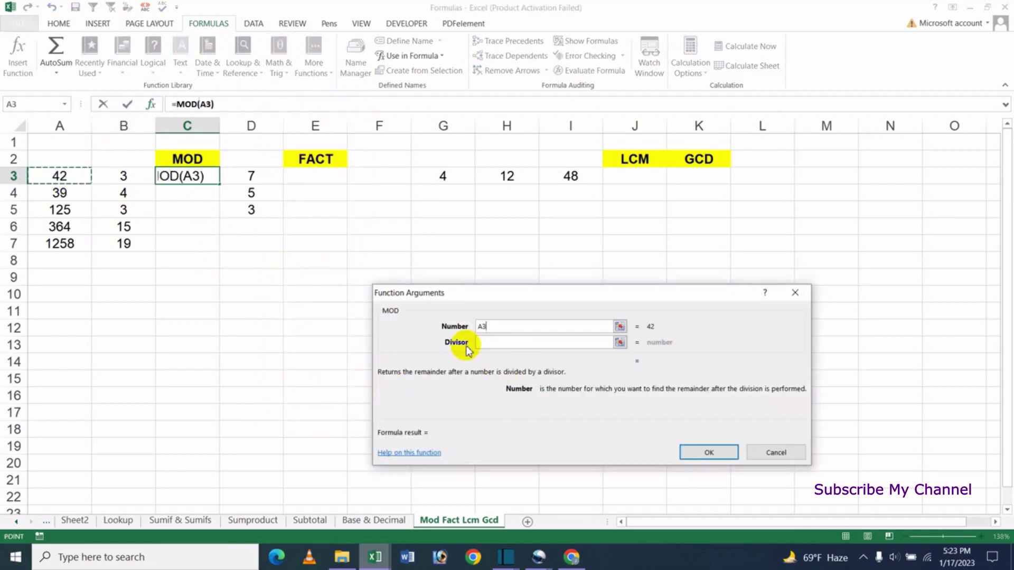
{"action": "left_click", "coordinate": [486, 343]}
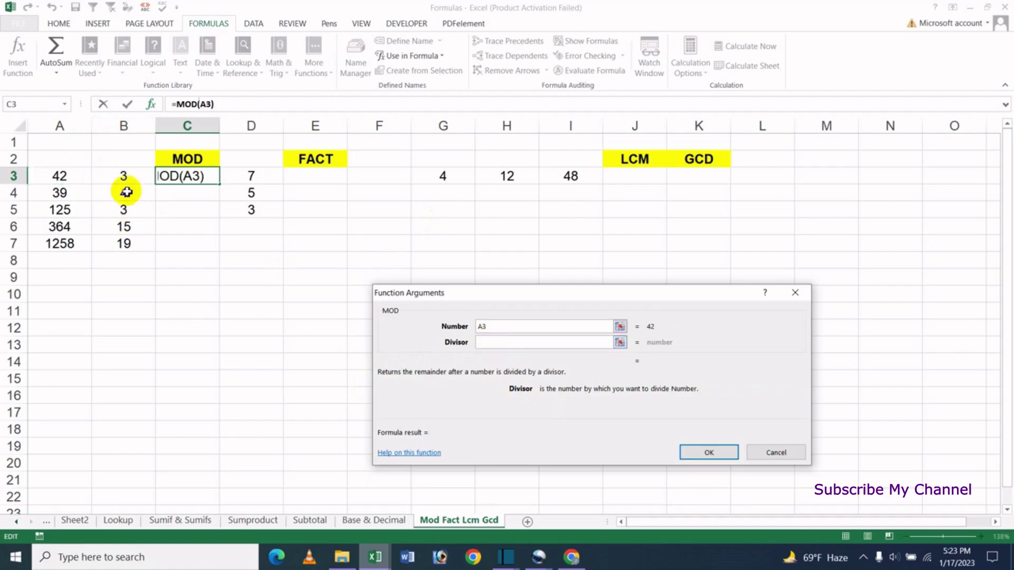
{"action": "left_click", "coordinate": [115, 177]}
{"action": "left_click", "coordinate": [707, 452]}
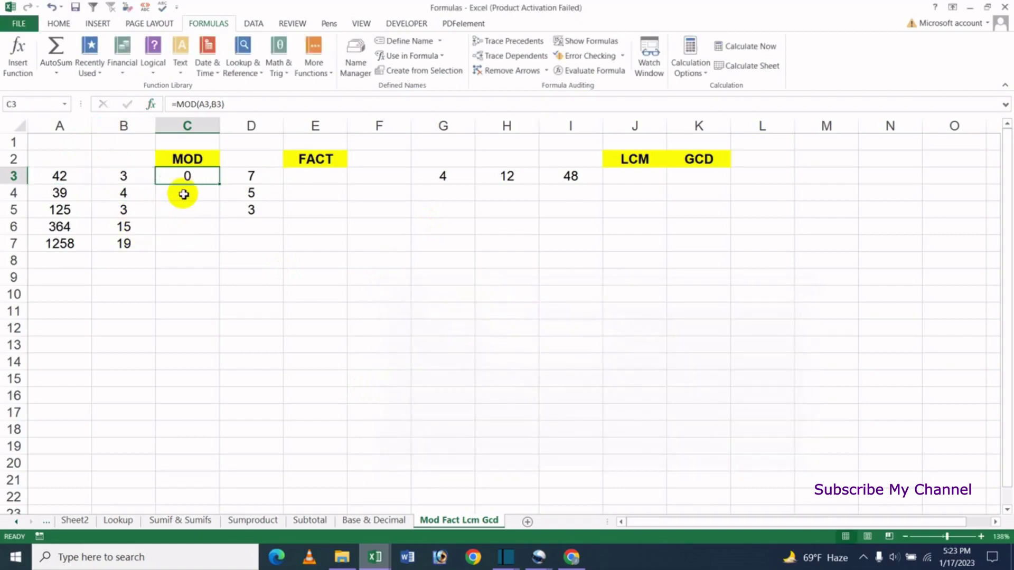
- Set the number in A3 to 43
{"action": "left_click", "coordinate": [63, 177]}
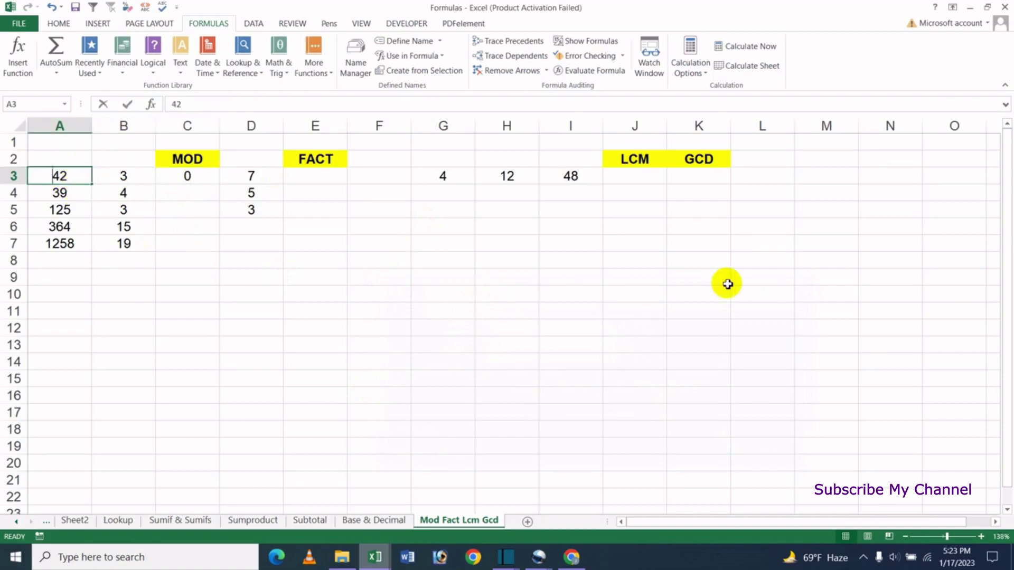
{"action": "type", "text": "43"}
{"action": "key", "text": "Return"}
{"action": "key", "text": "Up"}
- Set the number in A3 to 89 and the divisor in B3 to 5
{"action": "type", "text": "89"}
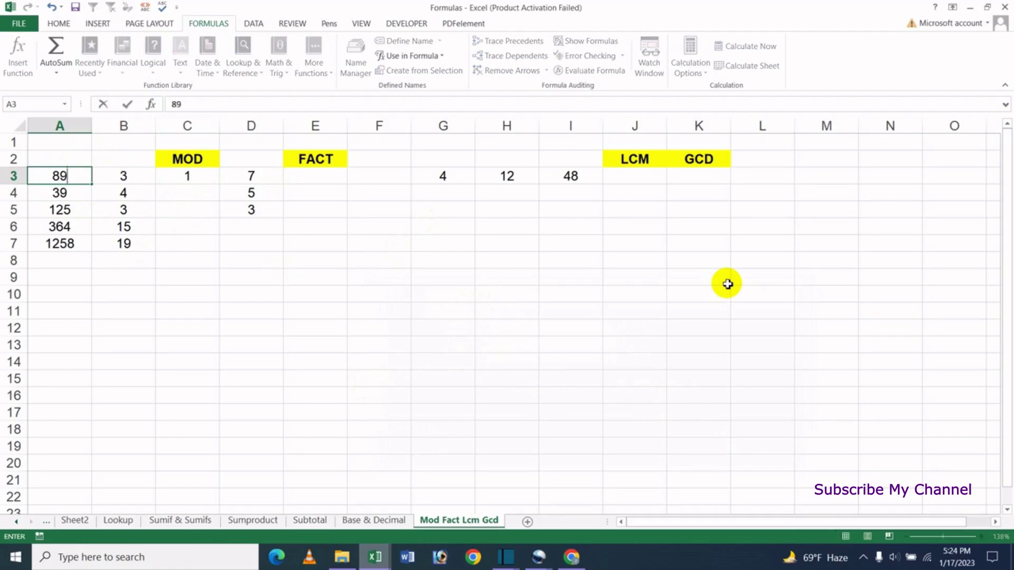
{"action": "key", "text": "Tab"}
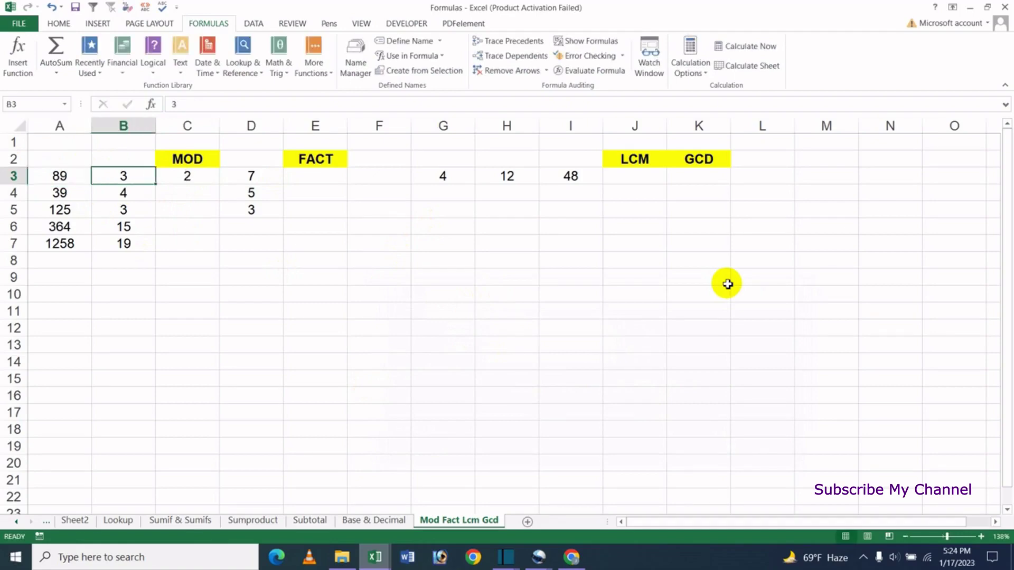
{"action": "key", "text": "BackSpace"}
{"action": "type", "text": "5"}
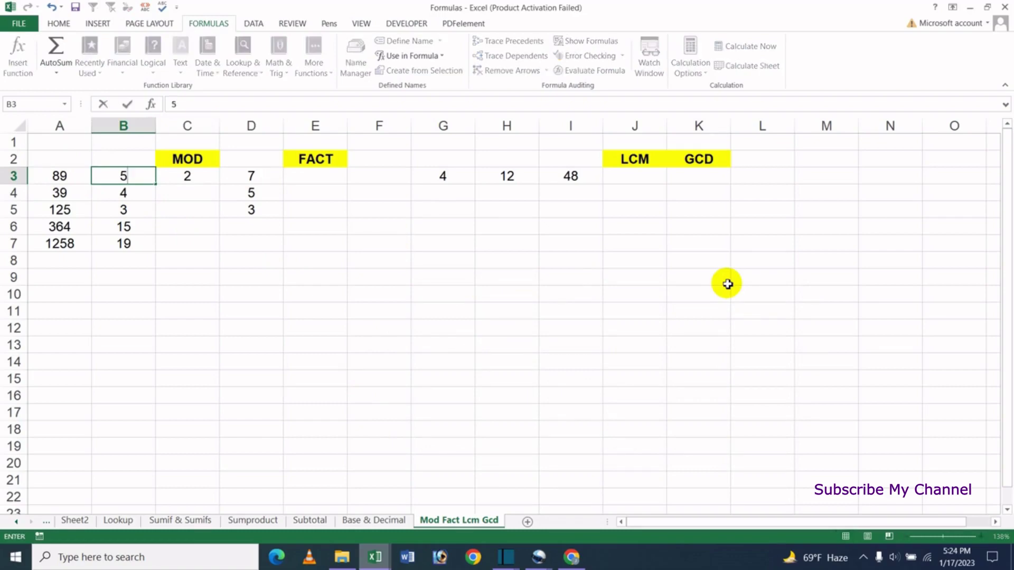
{"action": "key", "text": "Tab"}
{"action": "key", "text": "Left"}
{"action": "key", "text": "Left"}
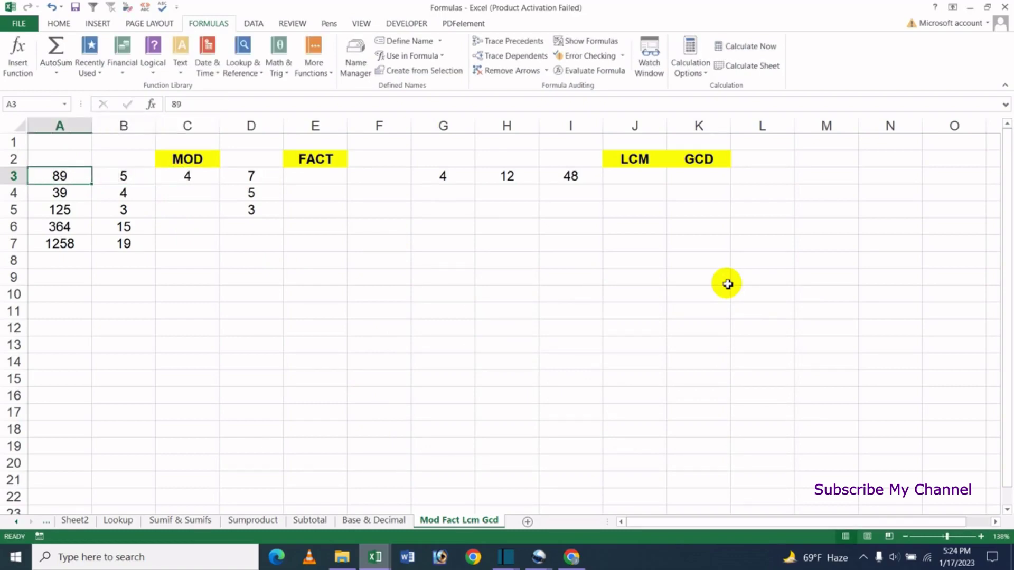
{"action": "key", "text": "Right"}
{"action": "key", "text": "Right"}
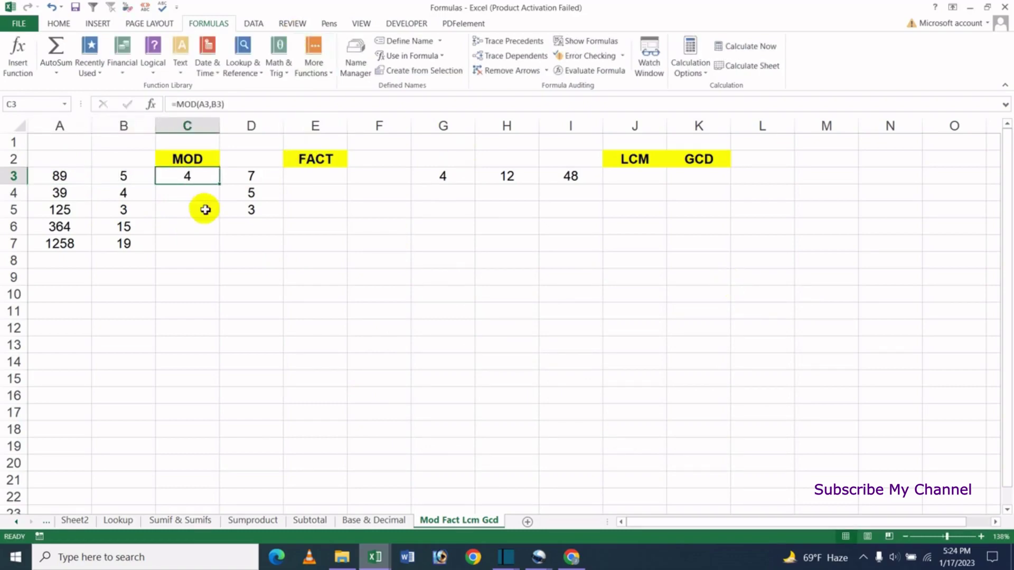
- Fill the MOD formula from C3 down through C7
{"action": "left_click_drag", "start_coordinate": [221, 186], "coordinate": [211, 250]}
{"action": "left_click", "coordinate": [280, 277]}
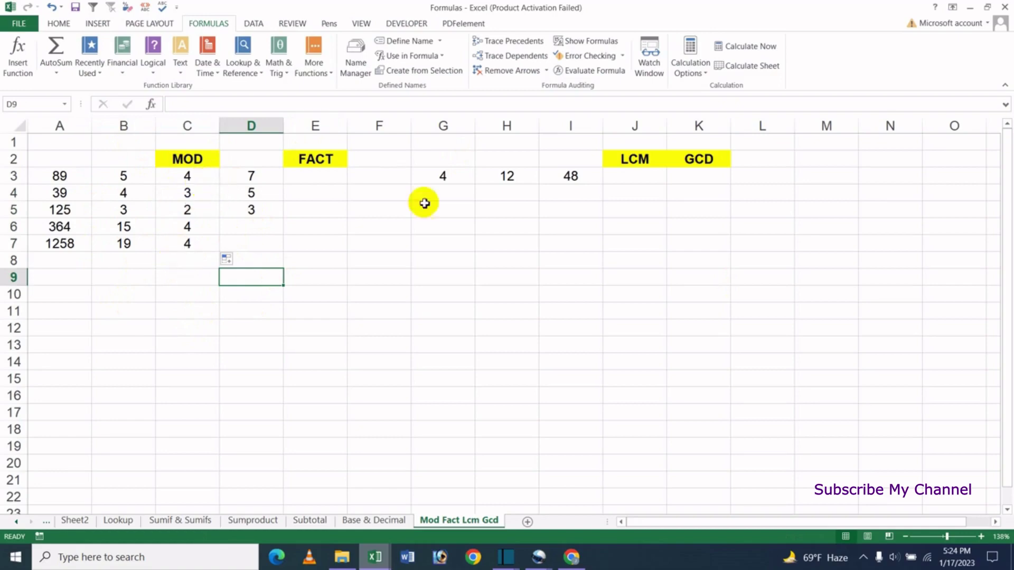
{"action": "left_click", "coordinate": [335, 176]}
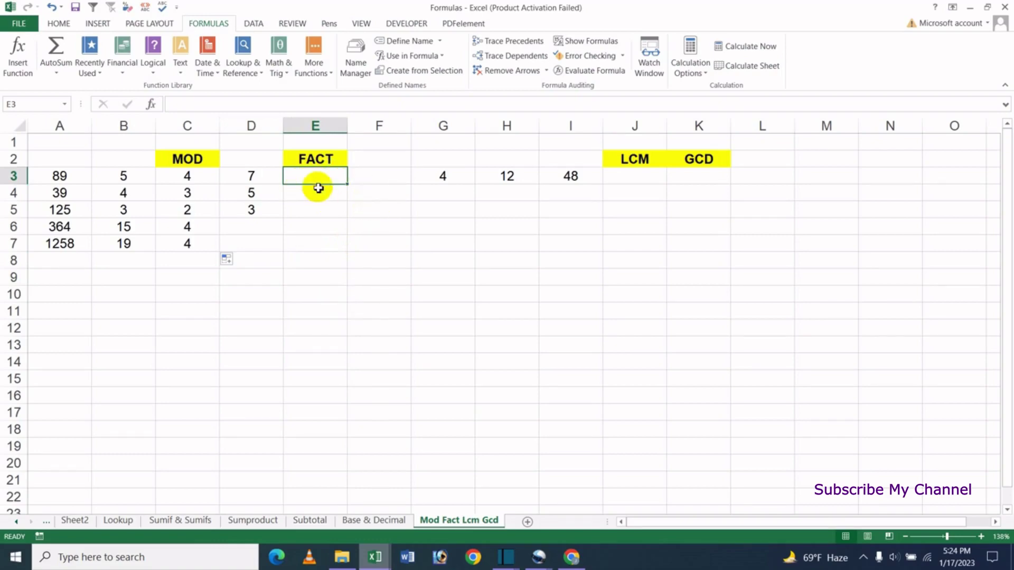
{"action": "left_click", "coordinate": [263, 182]}
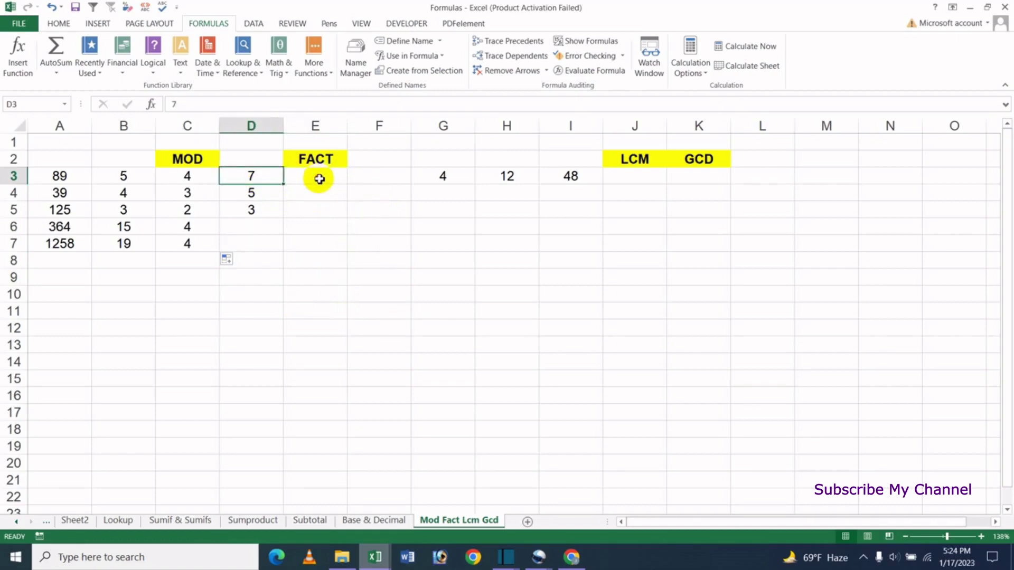
{"action": "left_click", "coordinate": [320, 179]}
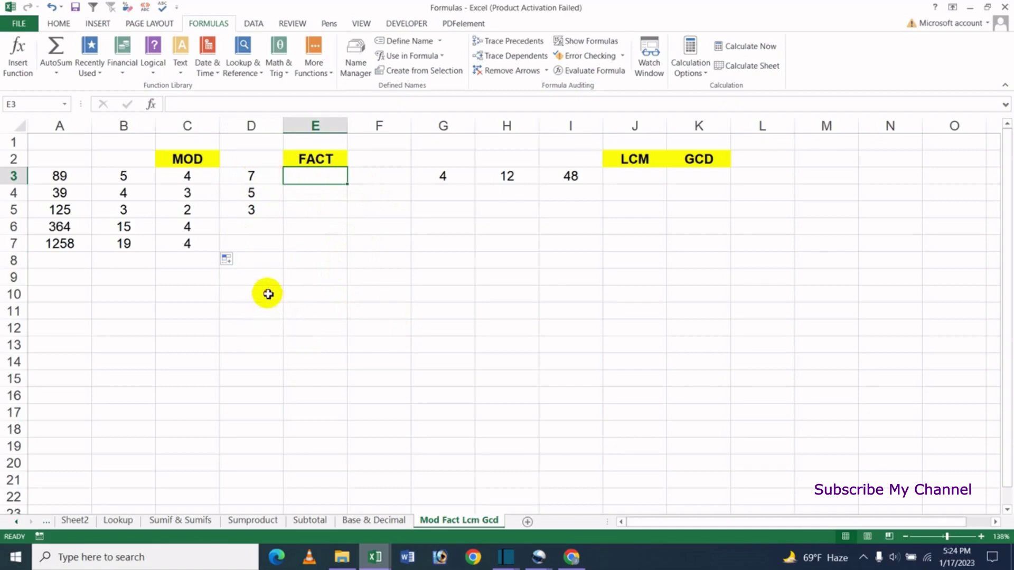
- Create a number series from 1 to 7 in D10:D16, starting with 1 and 2, and leave D17 empty
{"action": "left_click", "coordinate": [267, 293]}
{"action": "type", "text": "1"}
{"action": "key", "text": "Return"}
{"action": "type", "text": "2"}
{"action": "key", "text": "Return"}
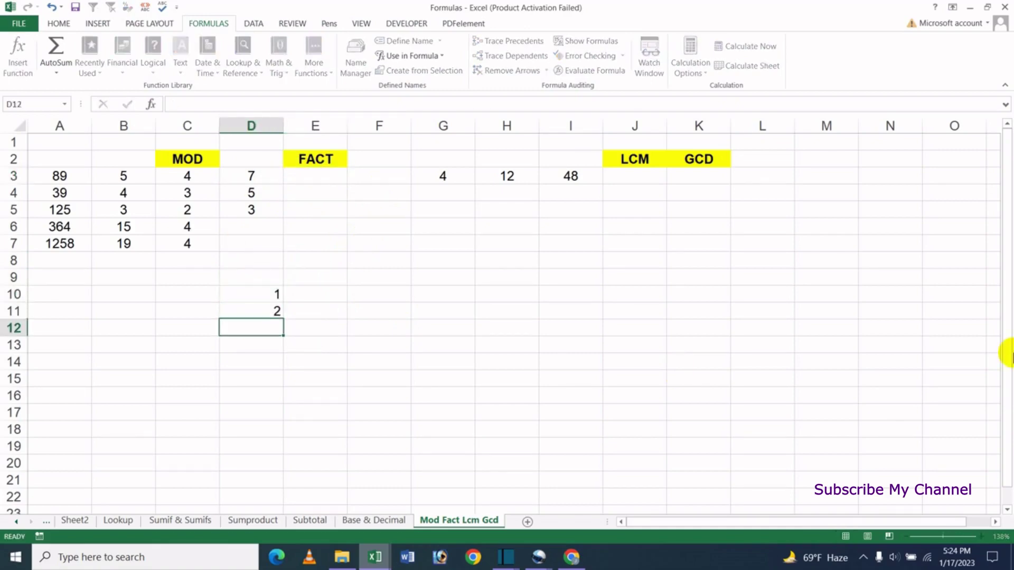
{"action": "left_click", "coordinate": [259, 301]}
{"action": "left_click_drag", "start_coordinate": [259, 303], "coordinate": [300, 418]}
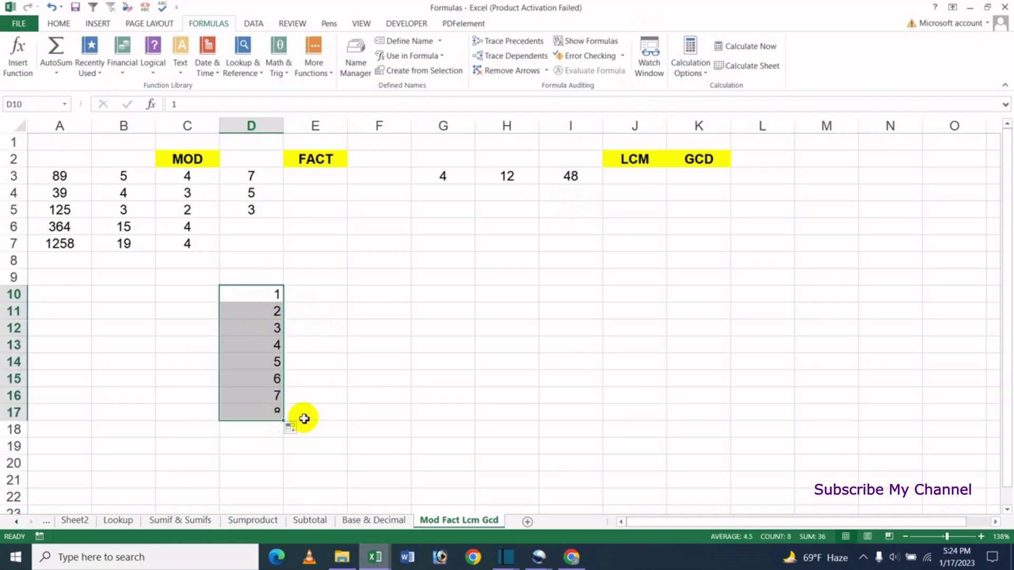
{"action": "left_click", "coordinate": [279, 415]}
{"action": "key", "text": "Delete"}
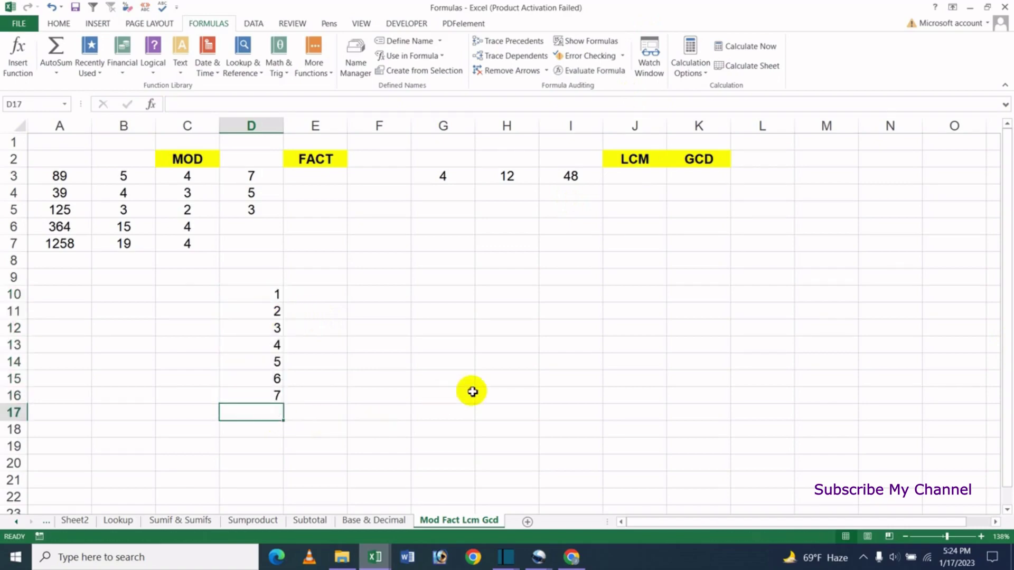
{"action": "left_click", "coordinate": [471, 393]}
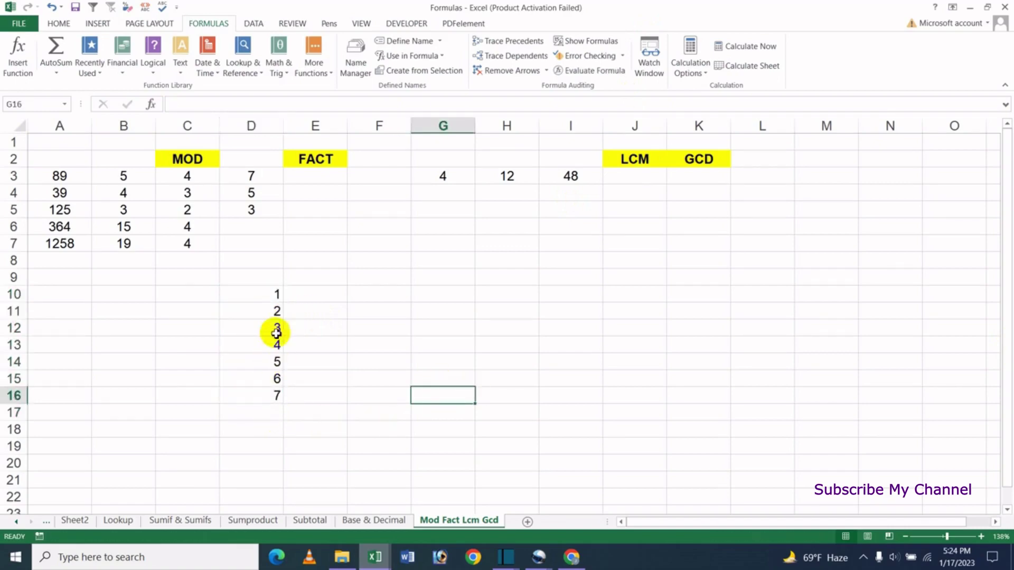
{"action": "left_click", "coordinate": [318, 297]}
{"action": "type", "text": "="}
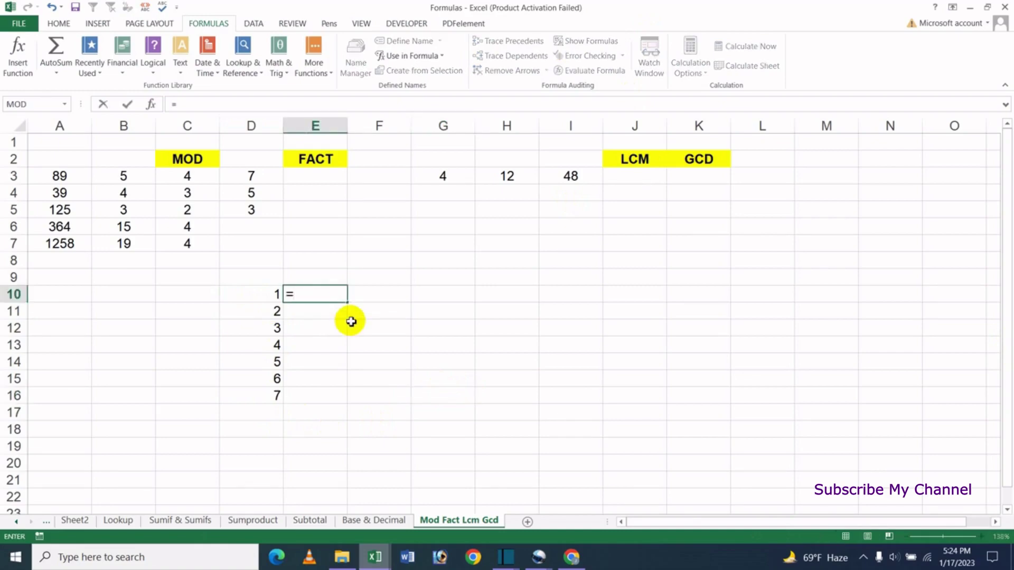
{"action": "type", "text": "1"}
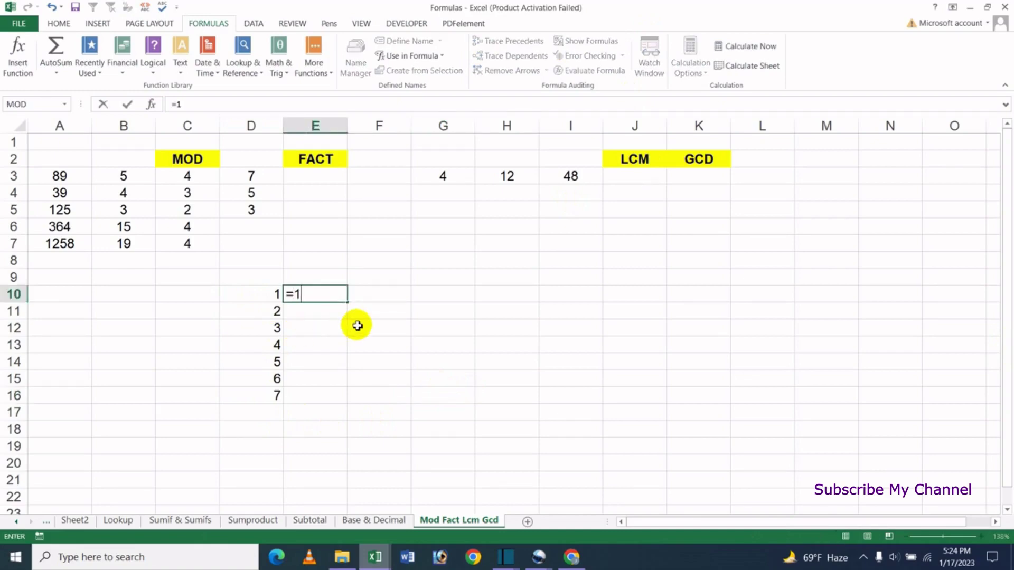
{"action": "key", "text": "BackSpace"}
{"action": "left_click", "coordinate": [359, 328]}
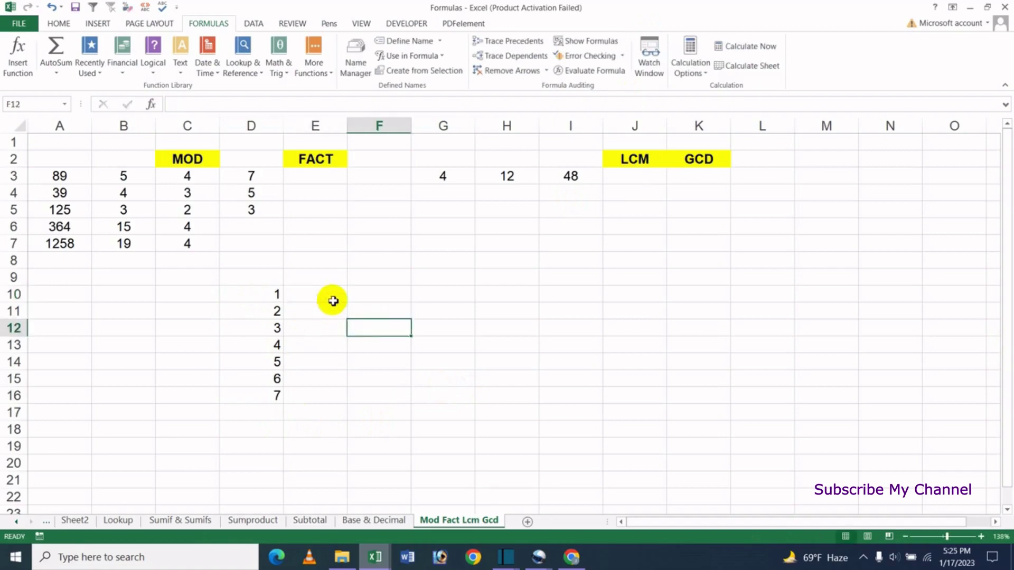
- Enter a formula in F10 multiplying all seven series numbers, =D10*D11*D12*D13*D14*D15*D16
{"action": "left_click", "coordinate": [373, 297]}
{"action": "type", "text": "="}
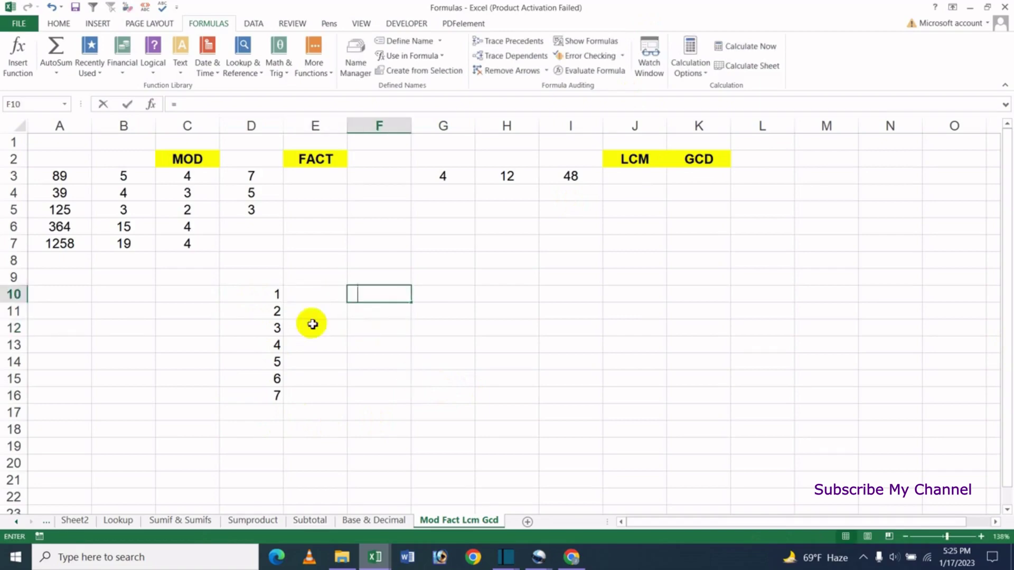
{"action": "left_click", "coordinate": [268, 294]}
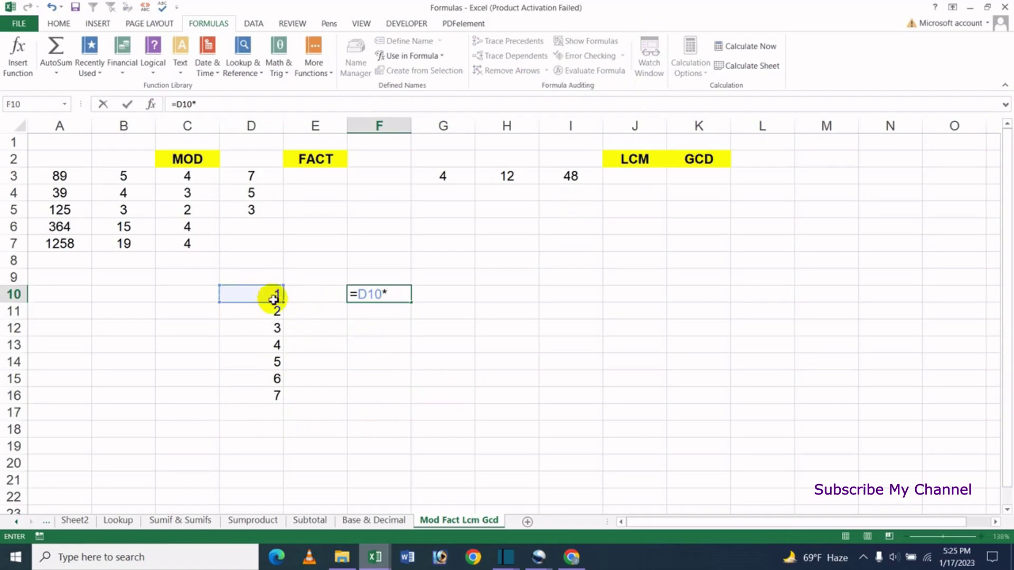
{"action": "type", "text": "*"}
{"action": "left_click", "coordinate": [274, 313]}
{"action": "type", "text": "*"}
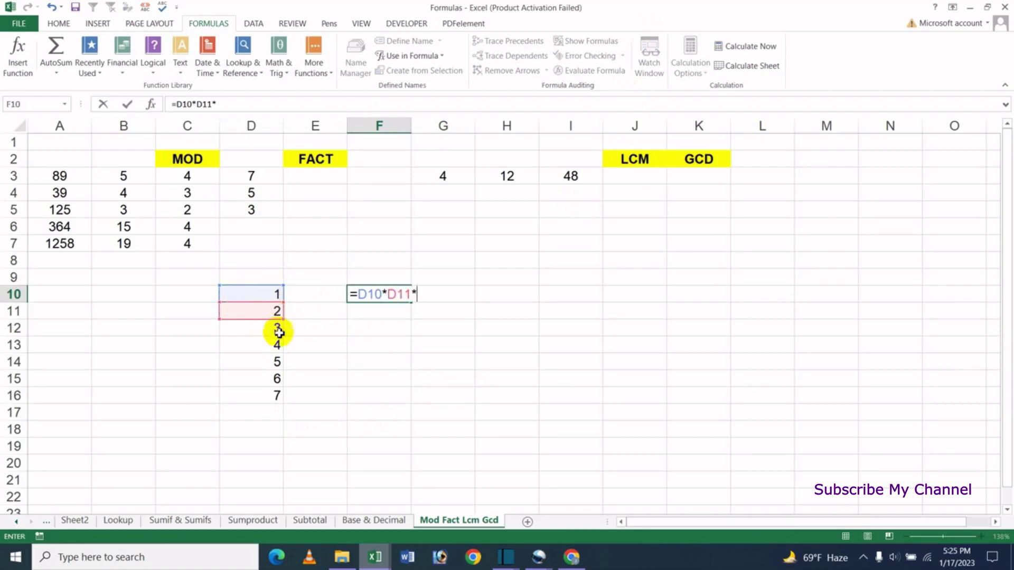
{"action": "left_click", "coordinate": [270, 329]}
{"action": "type", "text": "*"}
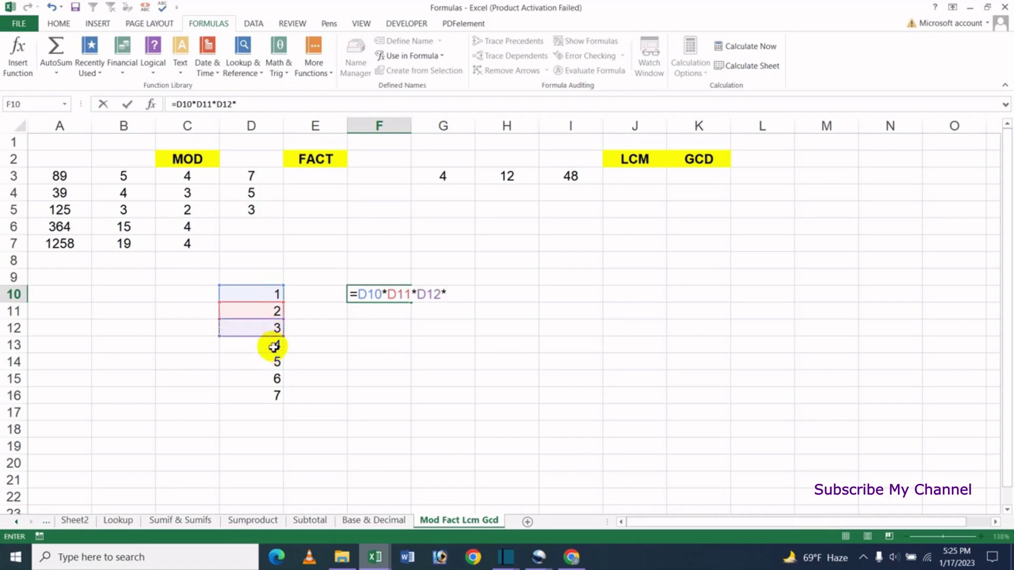
{"action": "left_click", "coordinate": [272, 344]}
{"action": "type", "text": "*"}
{"action": "left_click", "coordinate": [266, 362]}
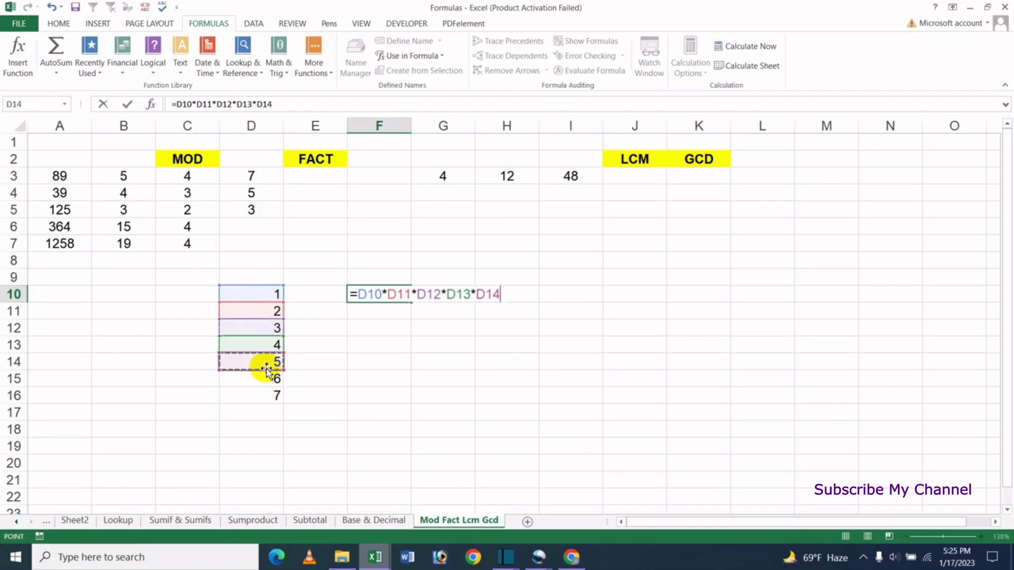
{"action": "type", "text": "*"}
{"action": "left_click", "coordinate": [270, 380]}
{"action": "type", "text": "*"}
{"action": "left_click", "coordinate": [266, 399]}
{"action": "type", "text": "*"}
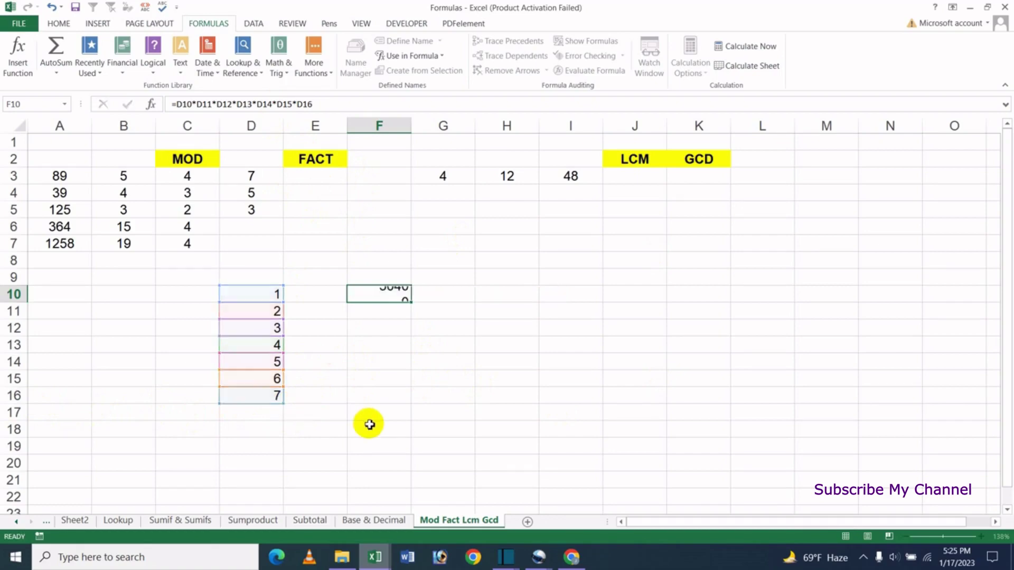
{"action": "key", "text": "Return"}
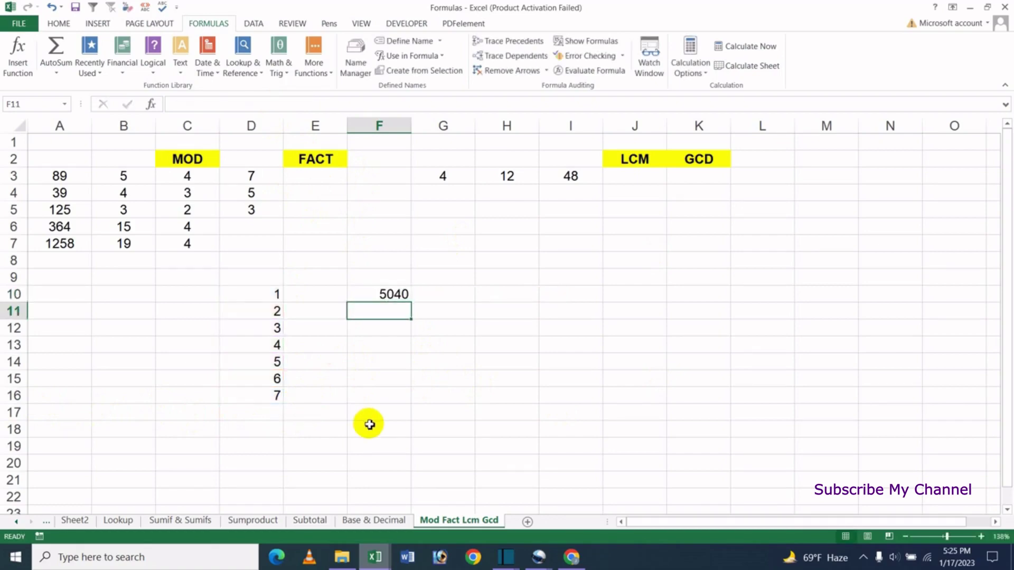
{"action": "left_click", "coordinate": [394, 294]}
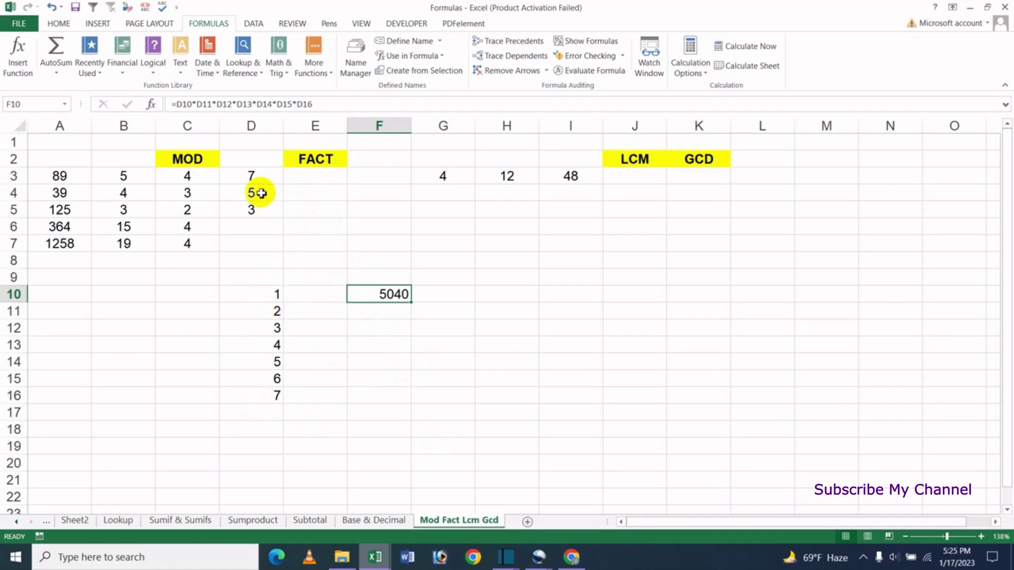
{"action": "left_click", "coordinate": [275, 294]}
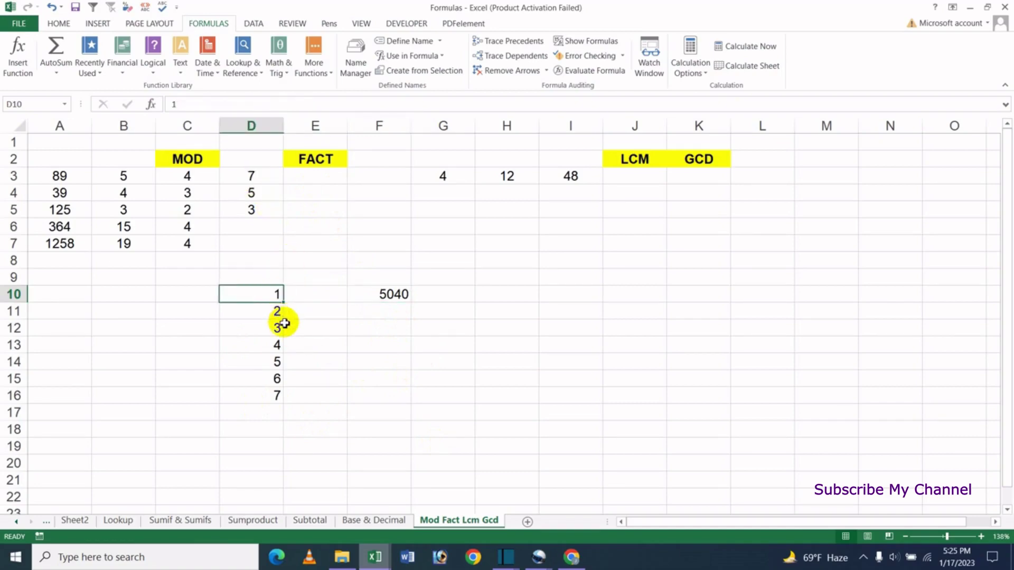
{"action": "left_click", "coordinate": [410, 294]}
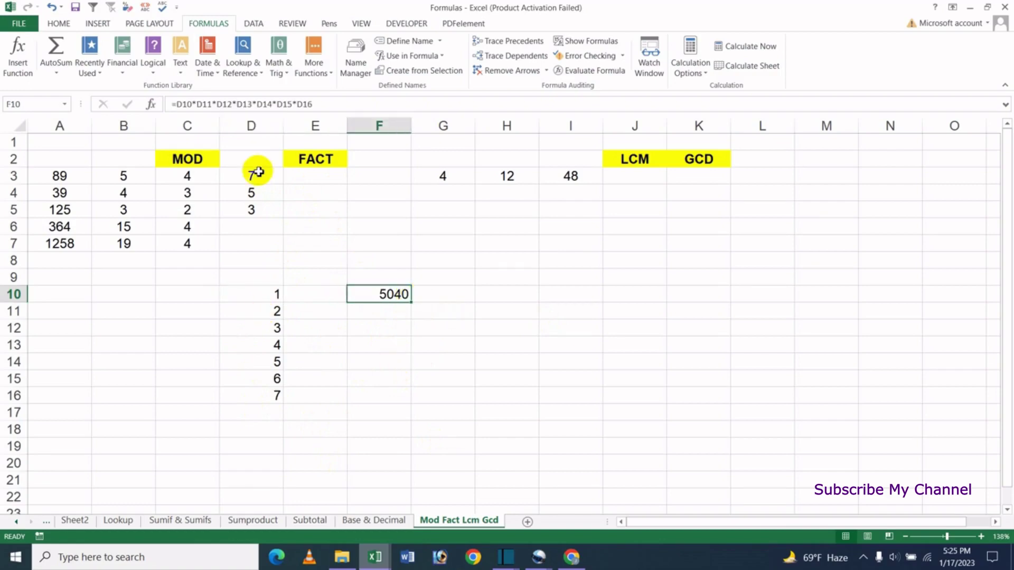
- Calculate the factorial of D3 in E3 with =FACT(D3) and compare it with the product in F10
{"action": "left_click", "coordinate": [315, 174]}
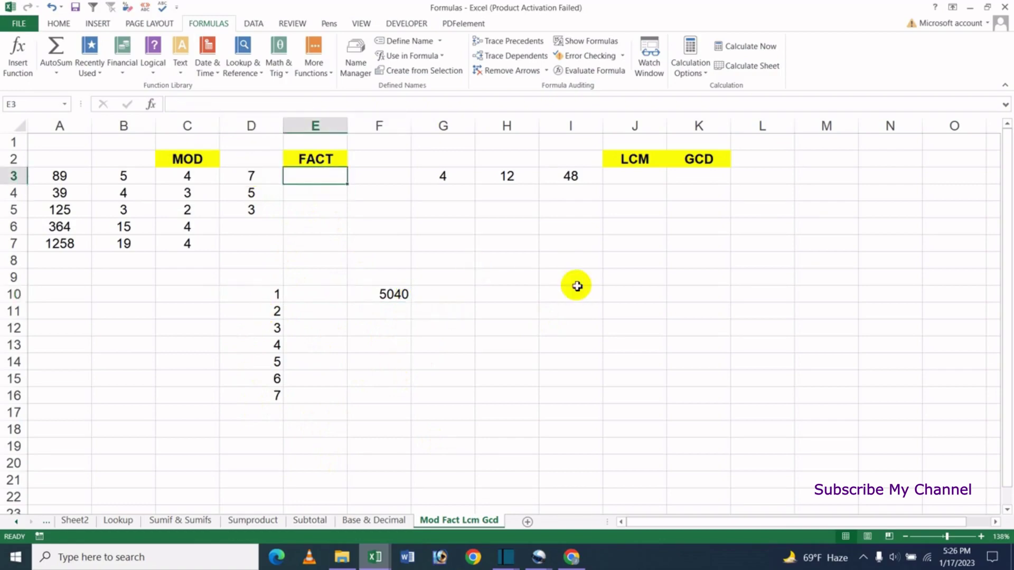
{"action": "type", "text": "=fac"}
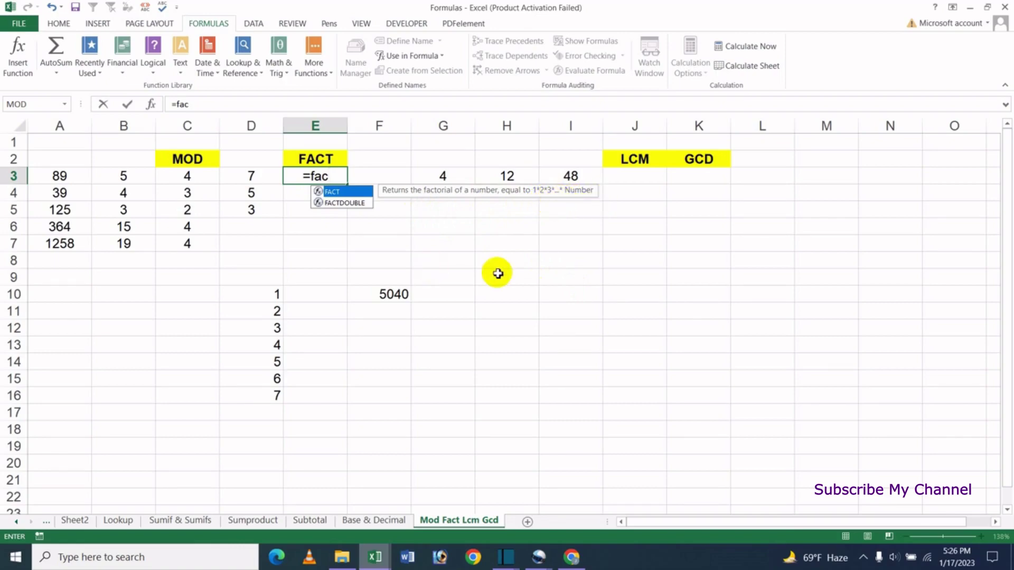
{"action": "key", "text": "Tab"}
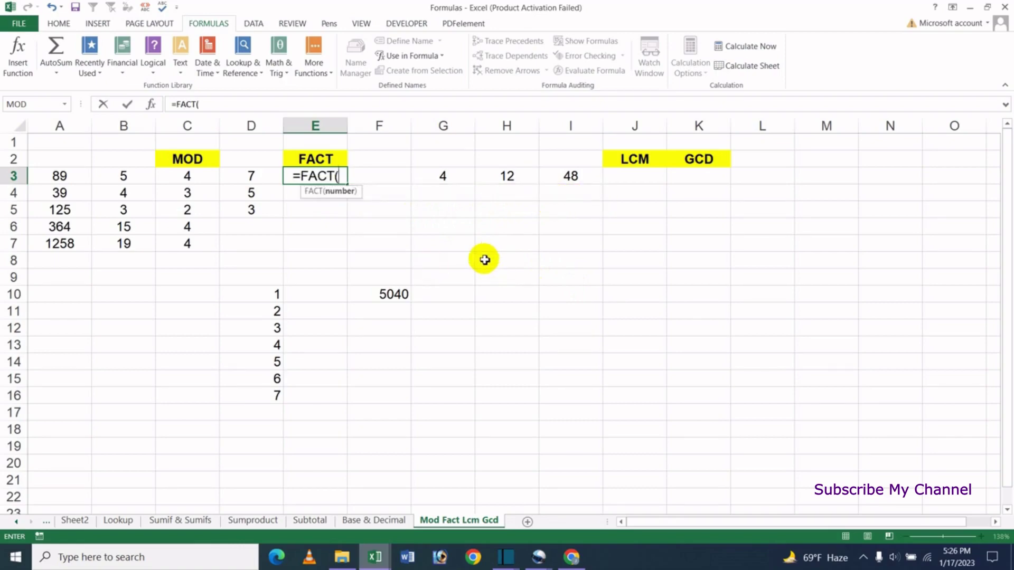
{"action": "left_click", "coordinate": [255, 177]}
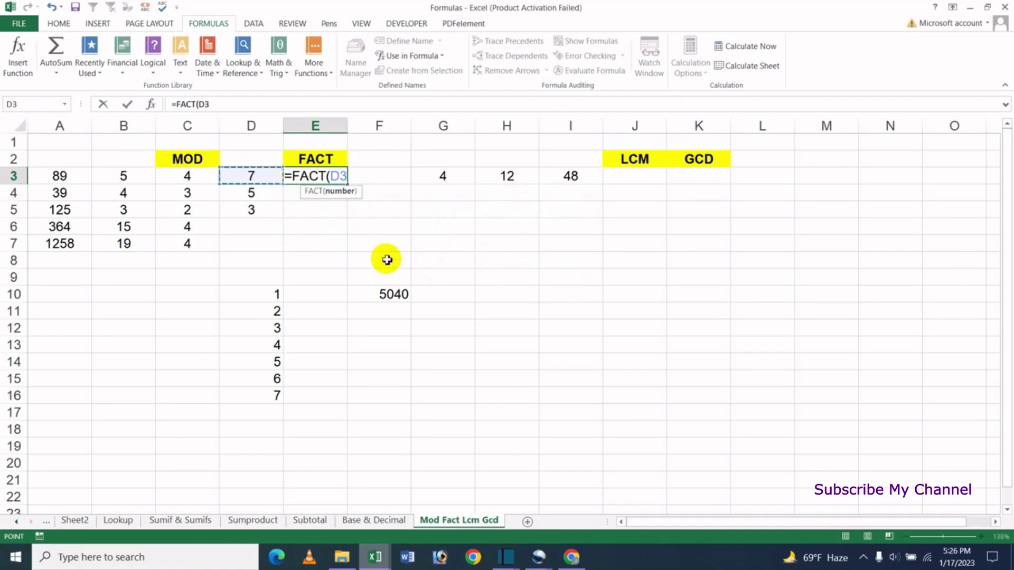
{"action": "type", "text": ")"}
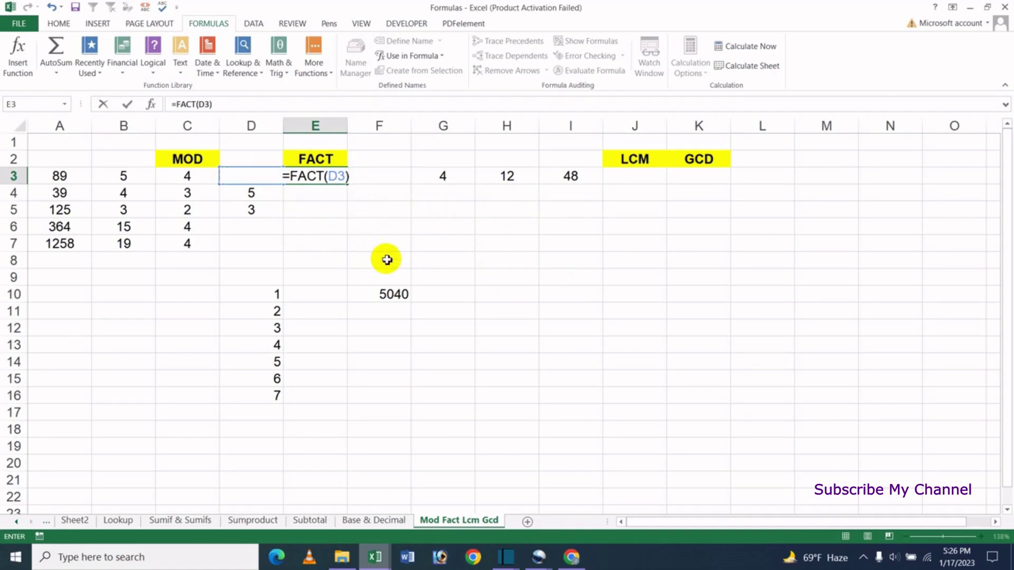
{"action": "key", "text": "Return"}
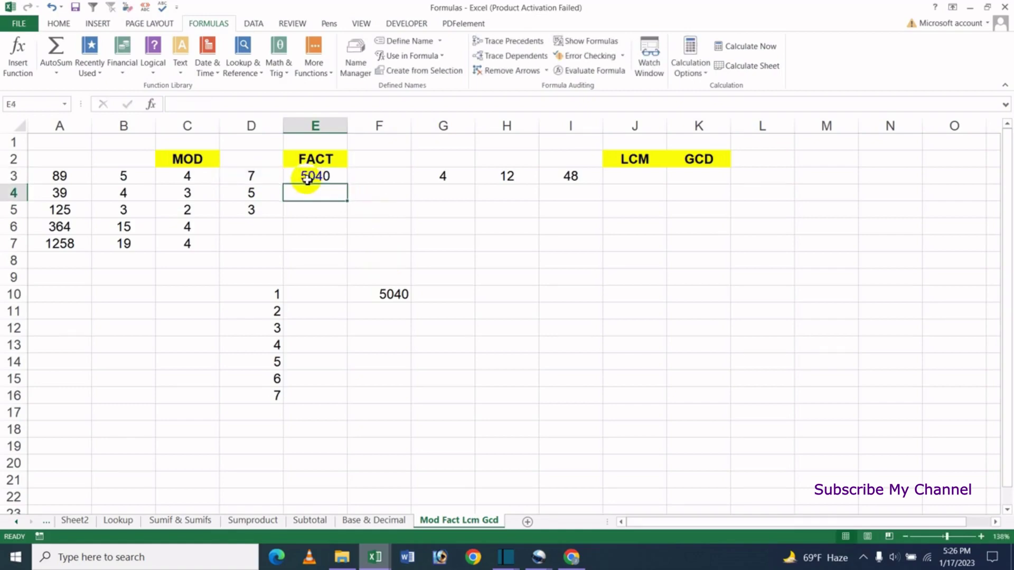
{"action": "left_click", "coordinate": [309, 175]}
{"action": "left_click", "coordinate": [396, 296]}
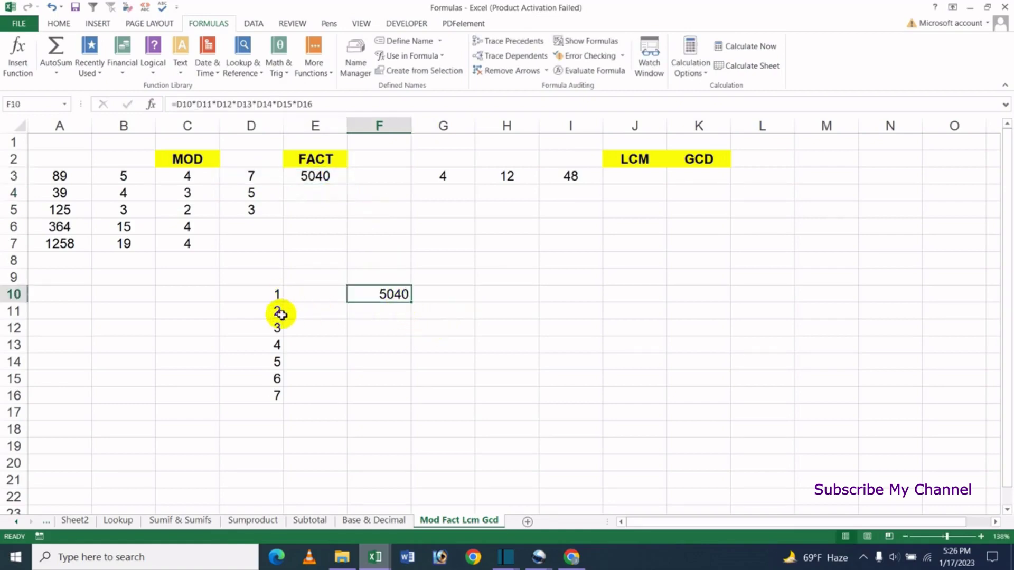
{"action": "left_click_drag", "start_coordinate": [279, 299], "coordinate": [280, 412]}
{"action": "left_click", "coordinate": [372, 344]}
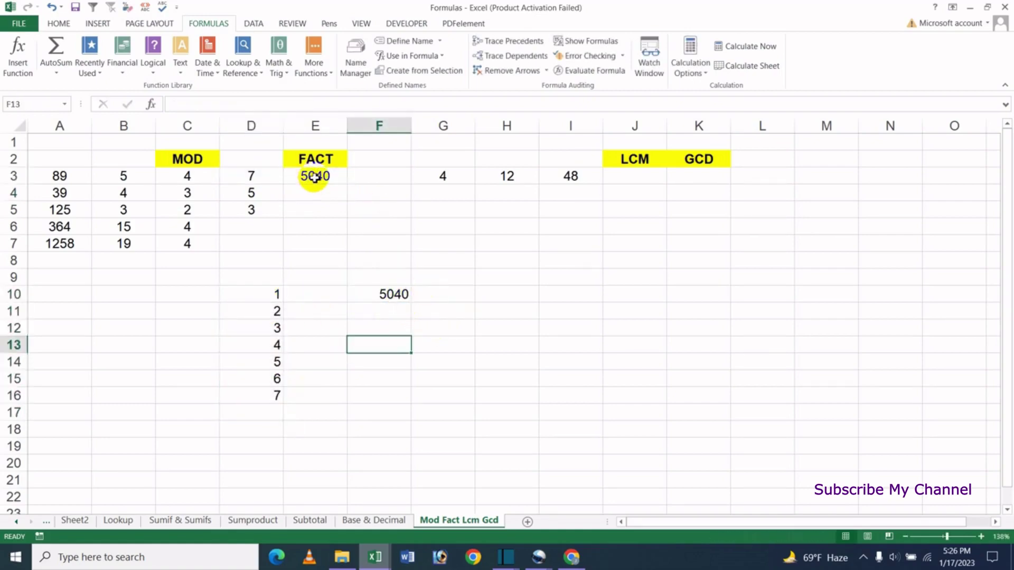
- Fill the FACT formula from E3 down through E5
{"action": "left_click", "coordinate": [315, 178]}
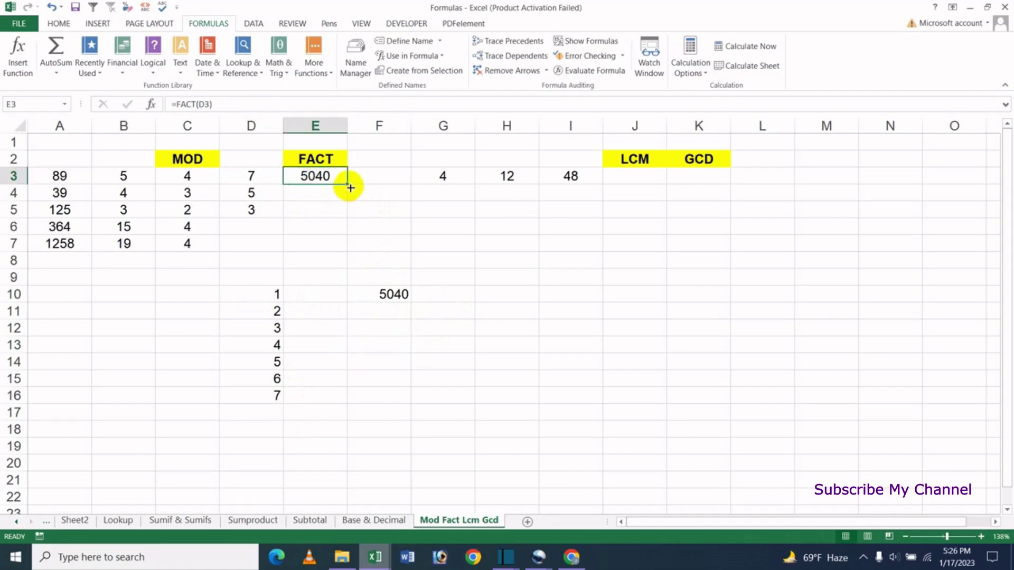
{"action": "left_click_drag", "start_coordinate": [347, 185], "coordinate": [347, 217]}
{"action": "left_click", "coordinate": [393, 228]}
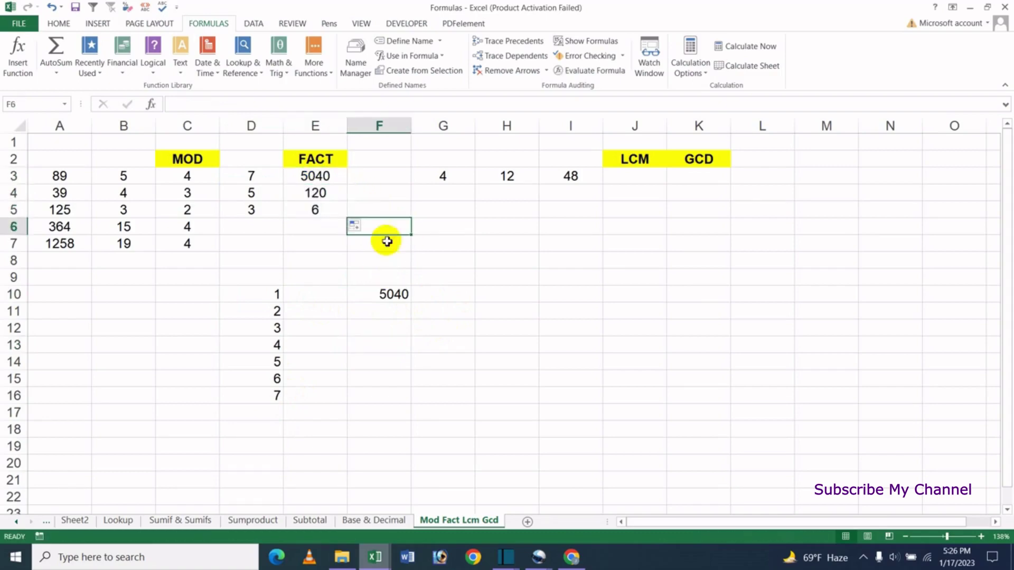
{"action": "left_click", "coordinate": [312, 198]}
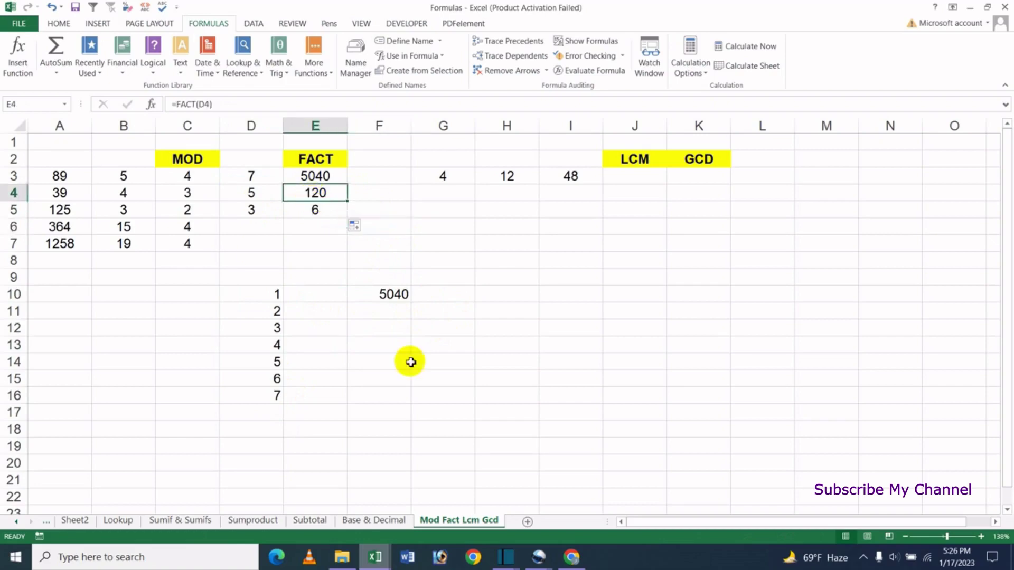
{"action": "left_click", "coordinate": [249, 212]}
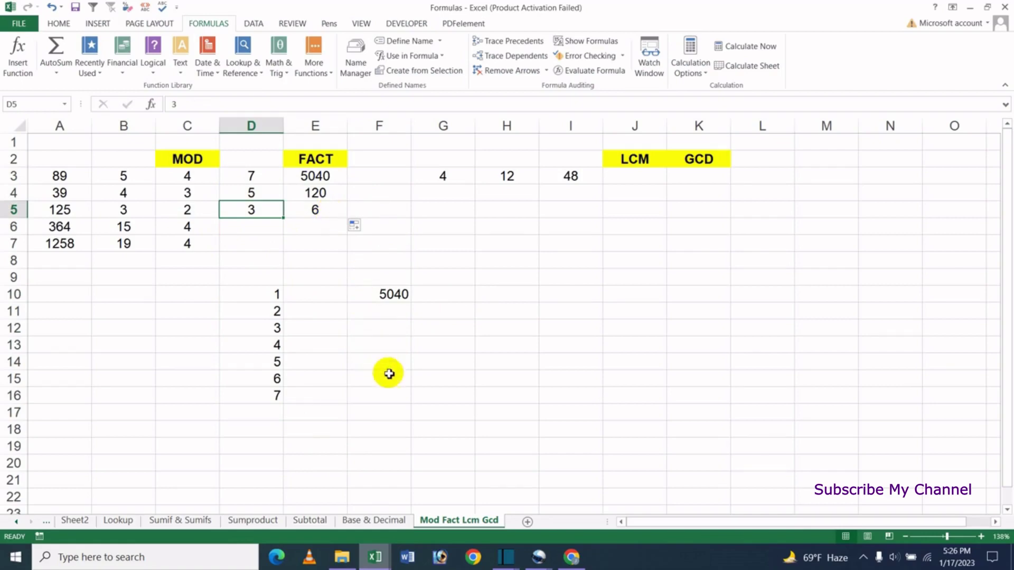
- Enter =D10*D11*D12 in G13 and compare it with the FACT result in E5
{"action": "left_click", "coordinate": [437, 347]}
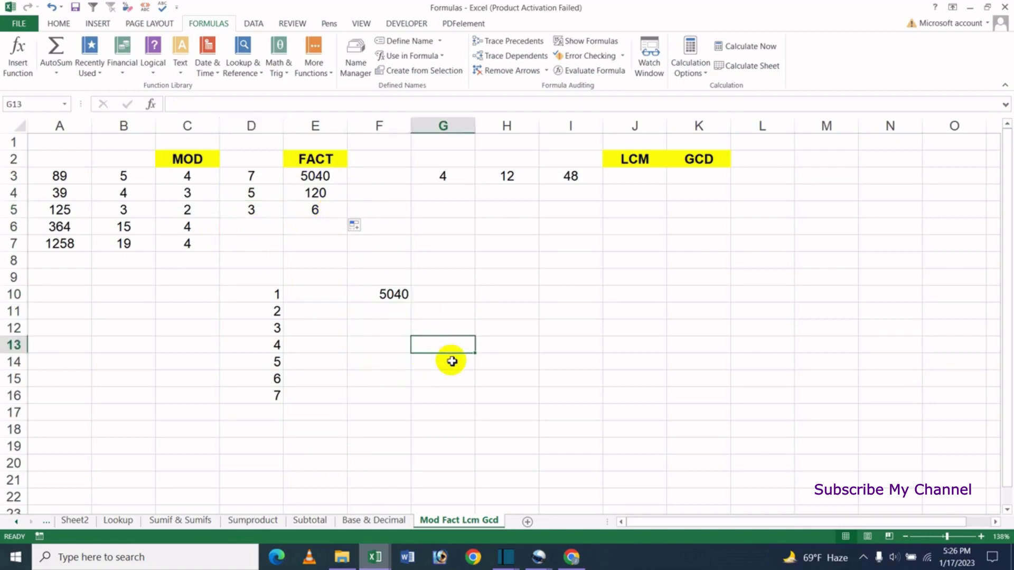
{"action": "type", "text": "="}
{"action": "left_click", "coordinate": [267, 295]}
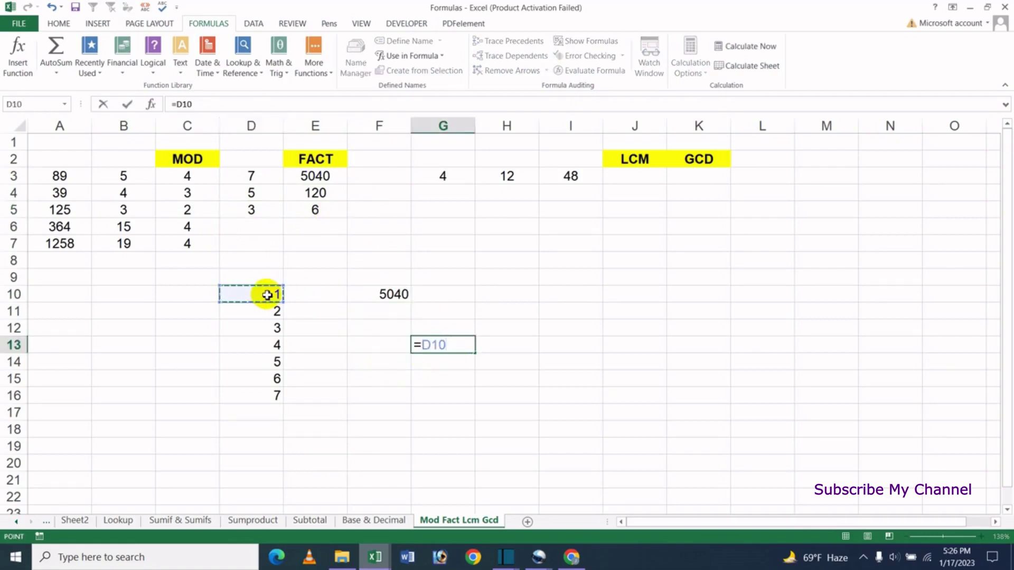
{"action": "type", "text": "*"}
{"action": "left_click", "coordinate": [262, 316]}
{"action": "type", "text": "*"}
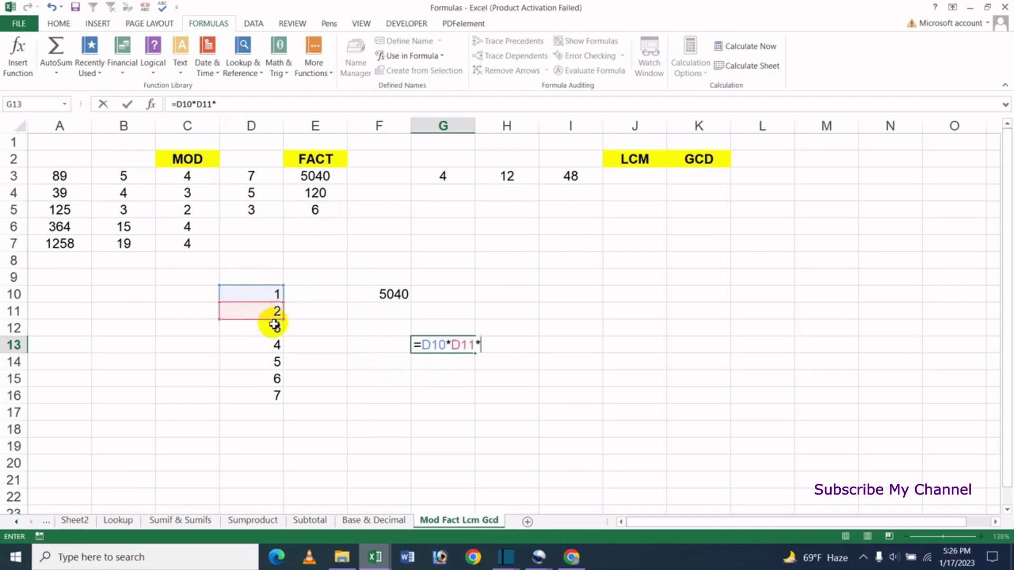
{"action": "left_click", "coordinate": [267, 324]}
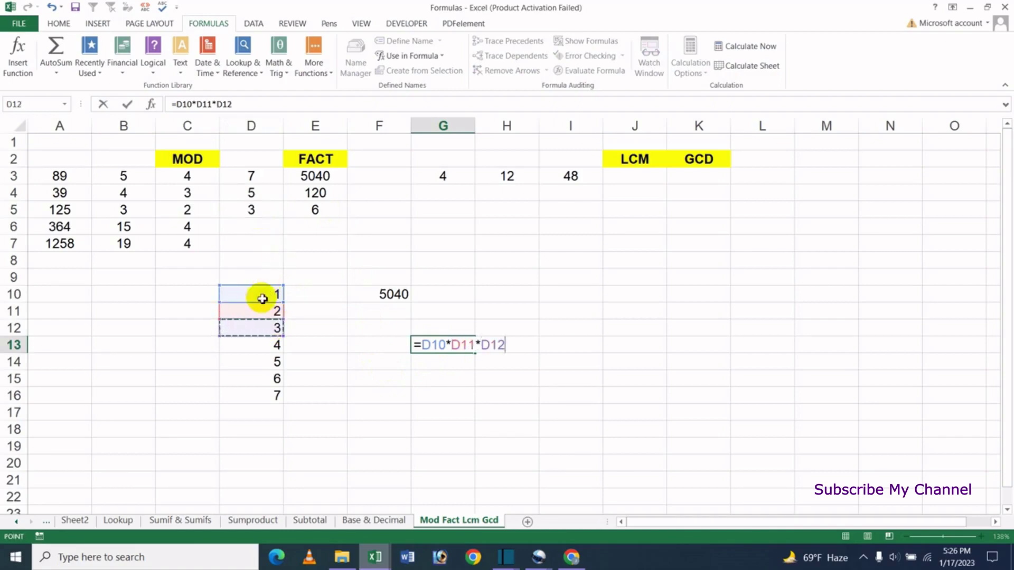
{"action": "key", "text": "Return"}
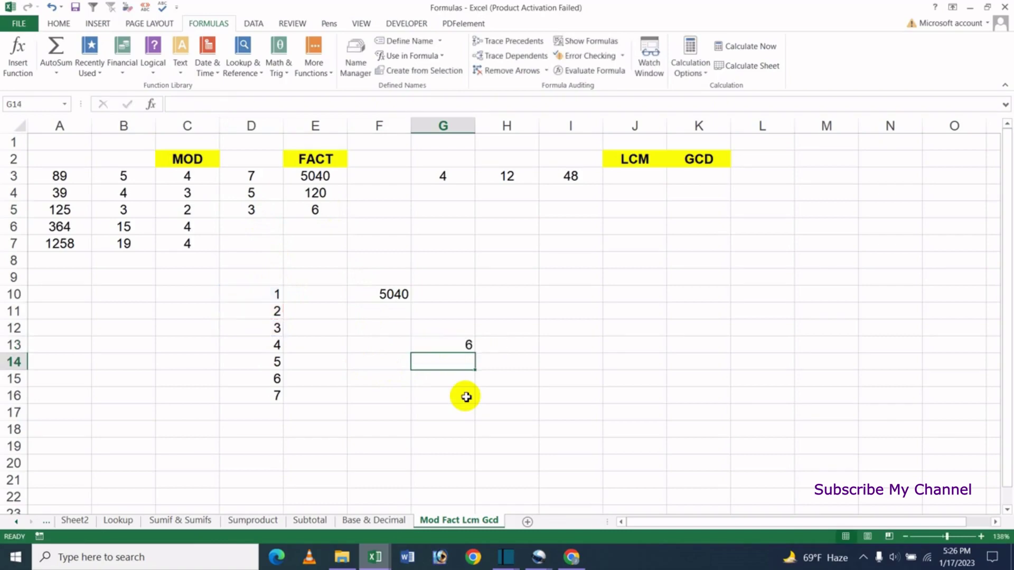
{"action": "left_click", "coordinate": [464, 344]}
{"action": "left_click", "coordinate": [321, 211]}
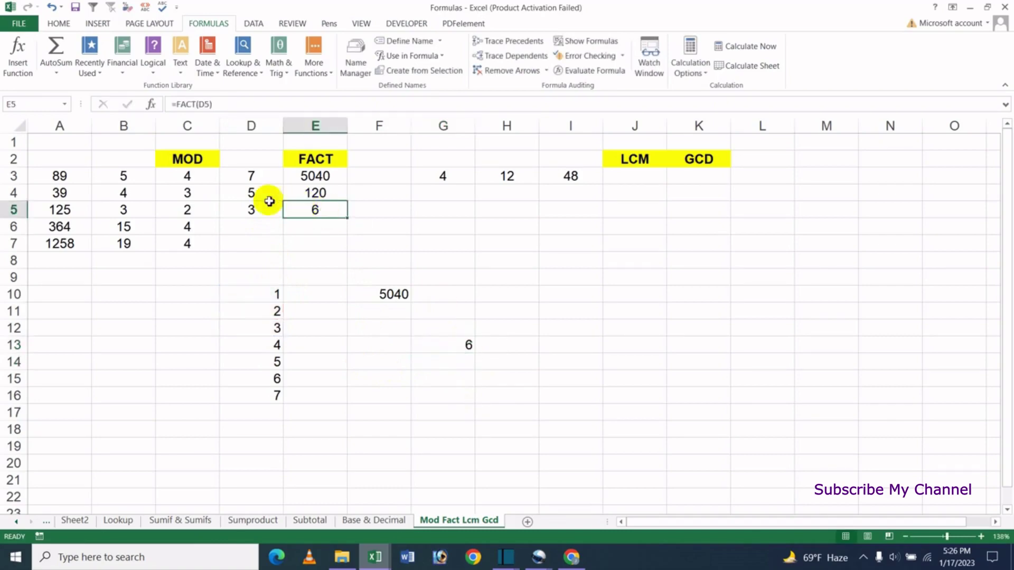
{"action": "left_click", "coordinate": [280, 362]}
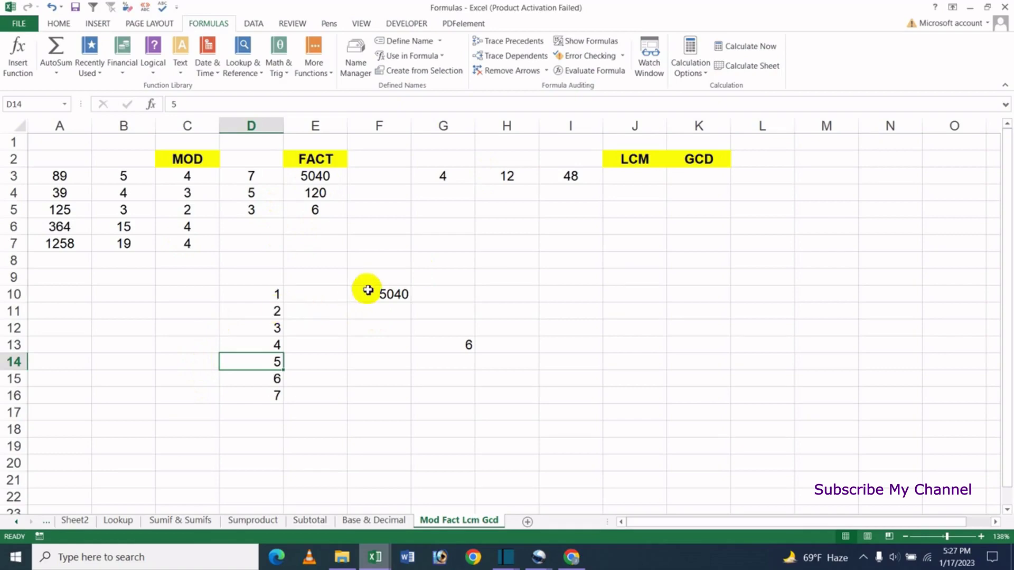
- Clear the FACT formulas from E3:E5
{"action": "left_click", "coordinate": [317, 178]}
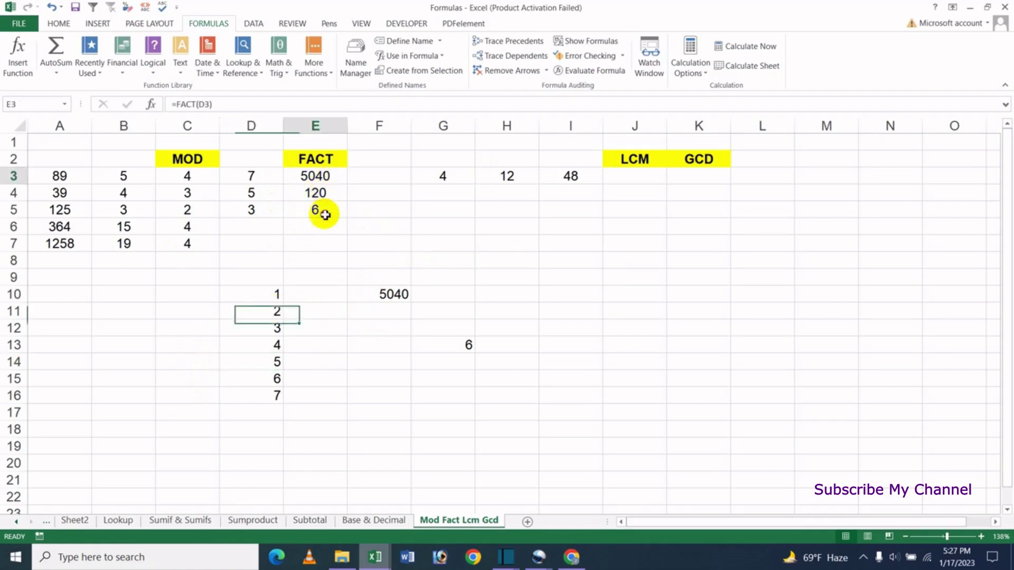
{"action": "left_click", "coordinate": [325, 215], "text": "shift"}
{"action": "key", "text": "Delete"}
{"action": "left_click", "coordinate": [320, 265]}
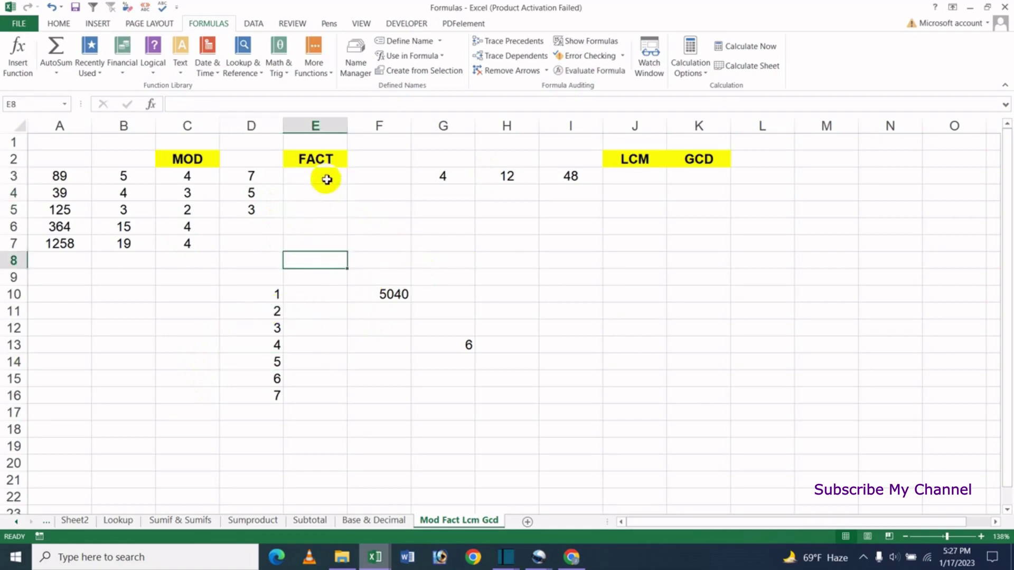
- Insert the FACT function in E3 from the Math & Trig functions with 9 as its number, and clear the cell again
{"action": "left_click", "coordinate": [327, 180]}
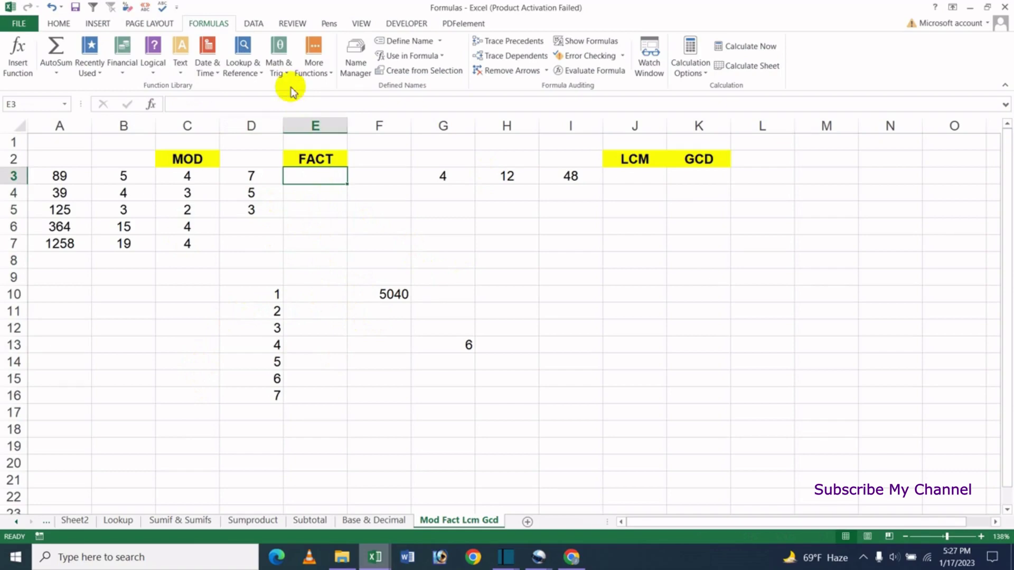
{"action": "left_click", "coordinate": [279, 69]}
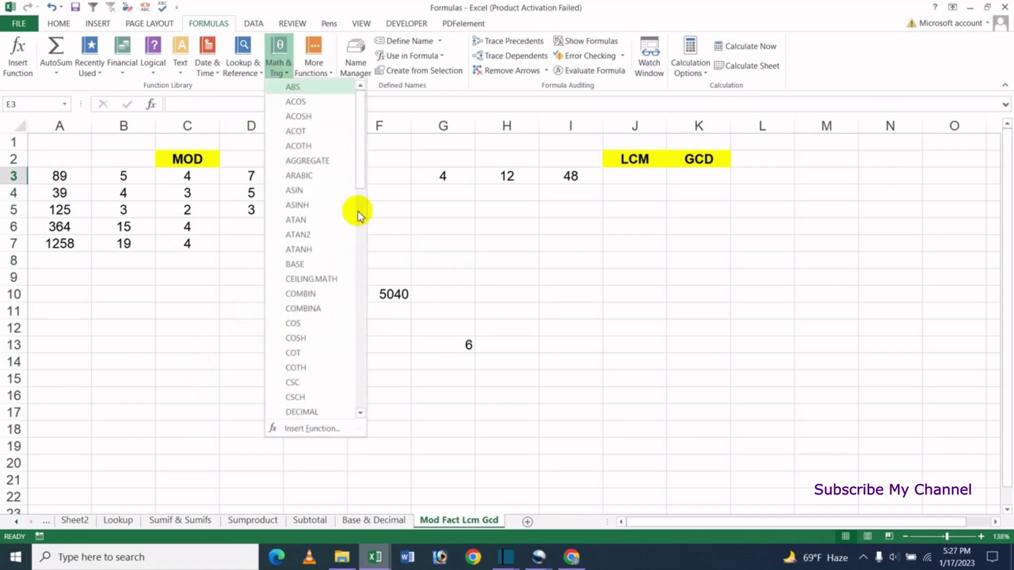
{"action": "left_click_drag", "start_coordinate": [360, 166], "coordinate": [369, 226]}
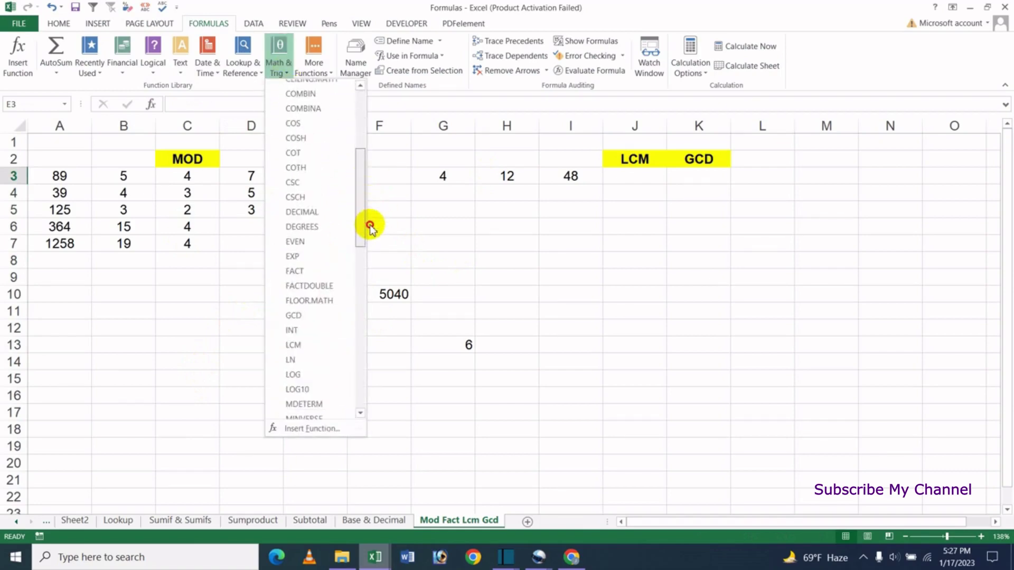
{"action": "left_click", "coordinate": [296, 272]}
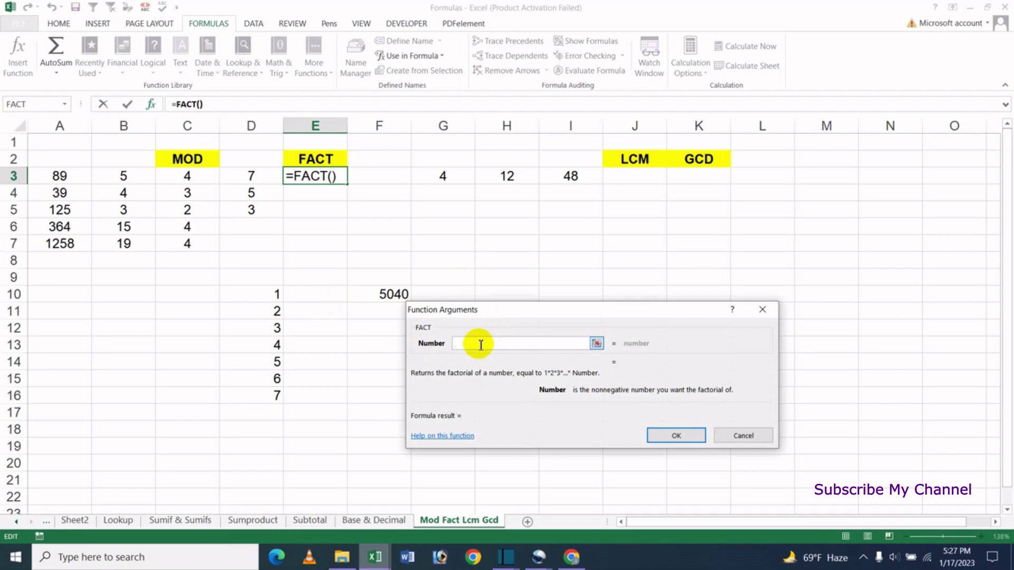
{"action": "type", "text": "9"}
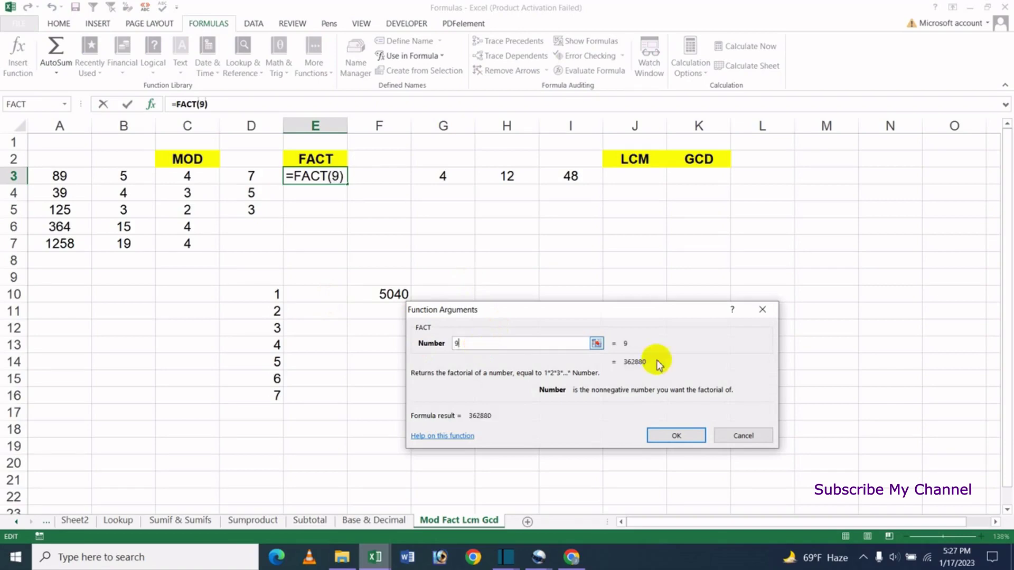
{"action": "left_click", "coordinate": [668, 436]}
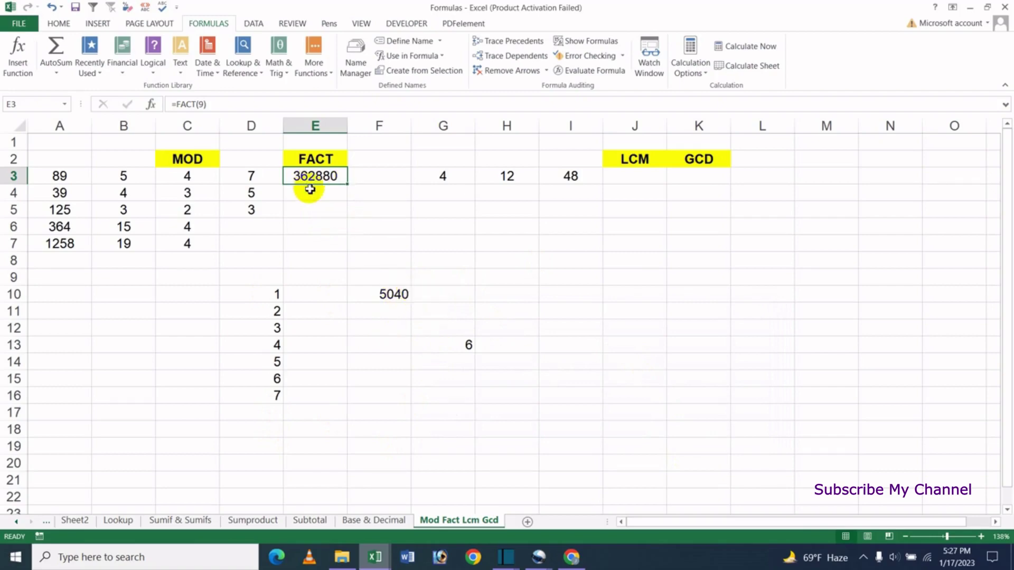
{"action": "key", "text": "Delete"}
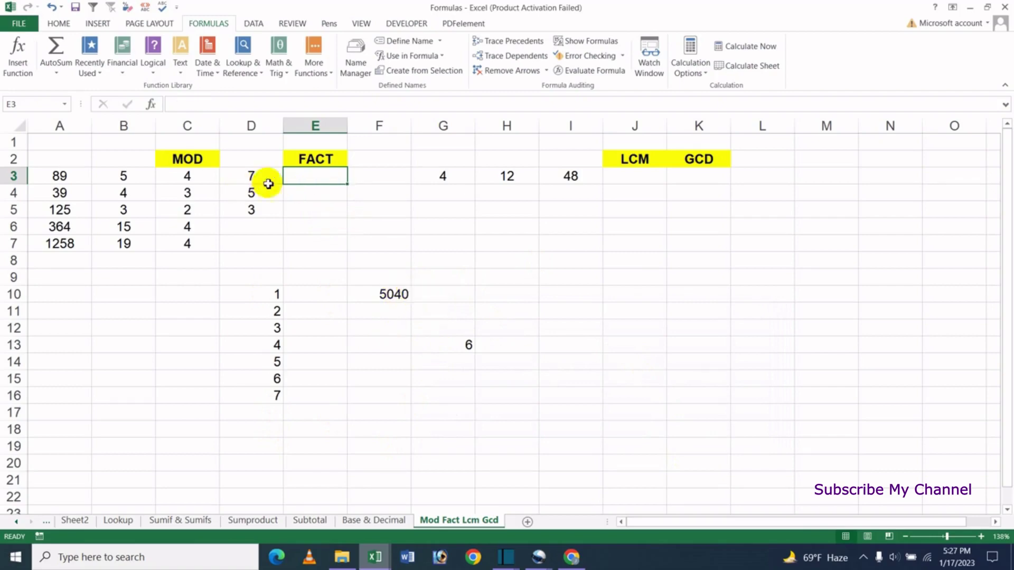
- Insert the FACT function in E3 from the Math & Trig functions with D3 as its number
{"action": "left_click", "coordinate": [278, 66]}
{"action": "left_click_drag", "start_coordinate": [362, 170], "coordinate": [364, 203]}
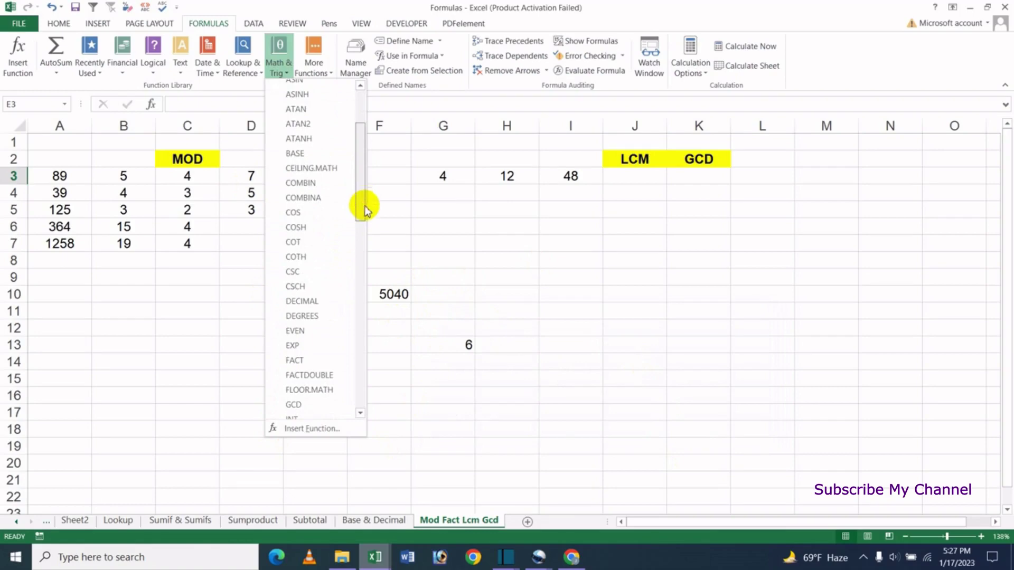
{"action": "left_click", "coordinate": [320, 360]}
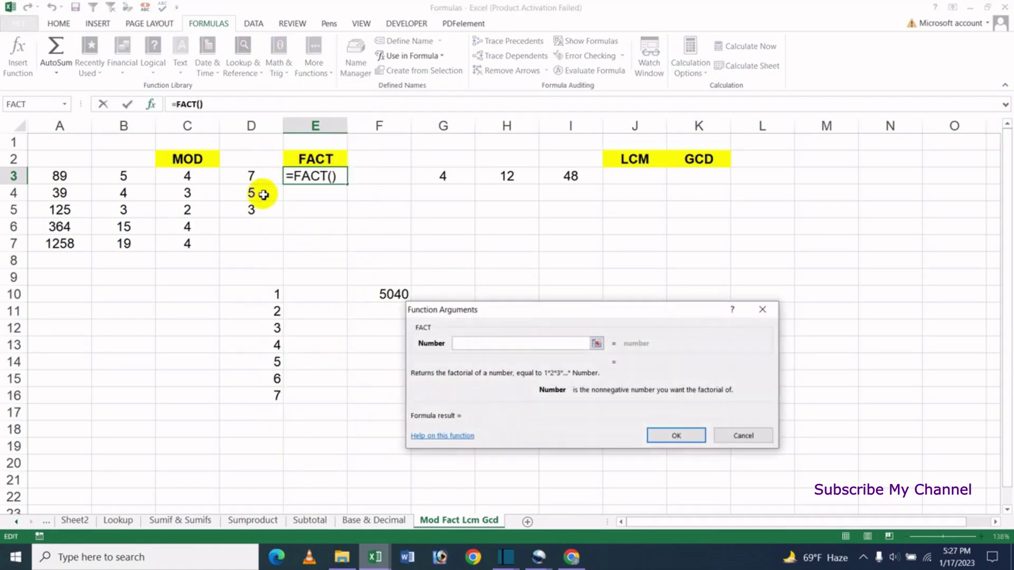
{"action": "left_click", "coordinate": [261, 177]}
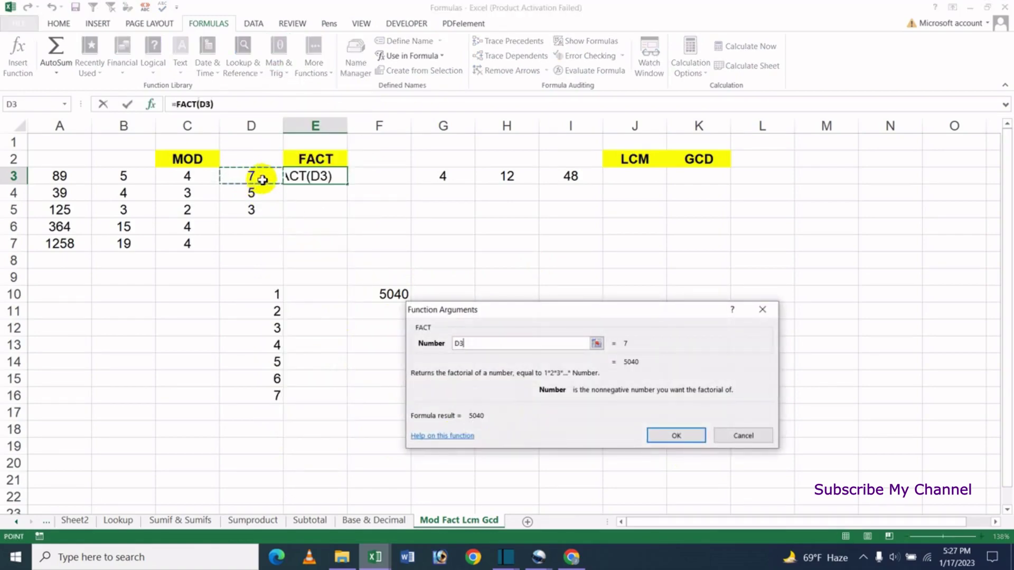
{"action": "left_click", "coordinate": [667, 436]}
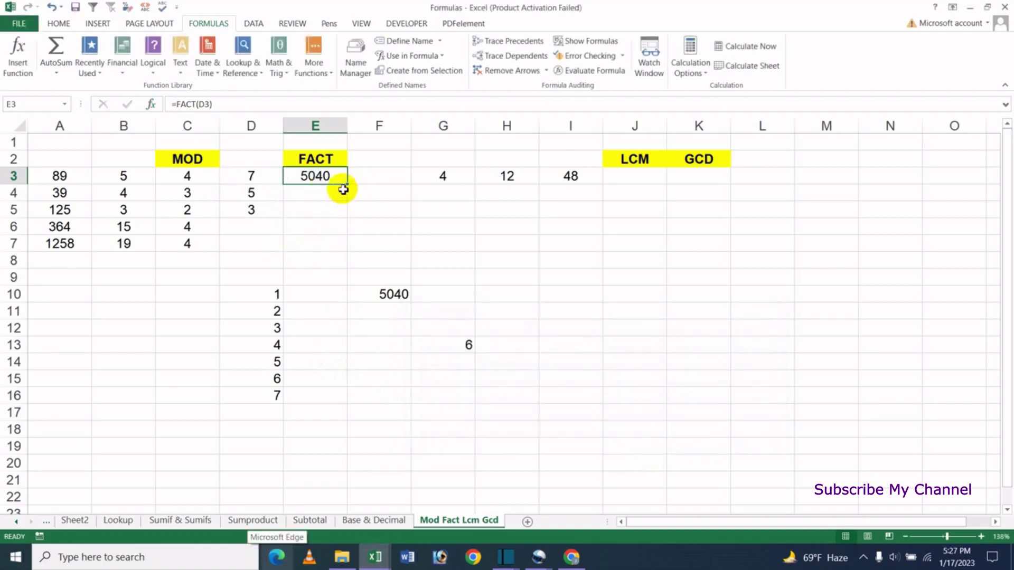
- Fill the FACT formula from E3 down through E5, and clear the copies in E4:E5
{"action": "left_click_drag", "start_coordinate": [306, 179], "coordinate": [306, 213]}
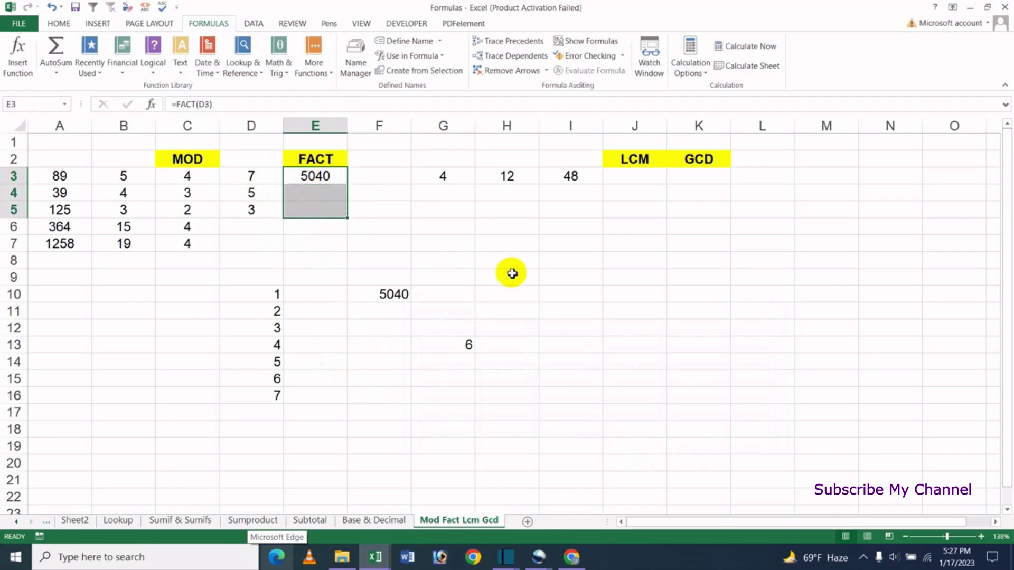
{"action": "key", "text": "ctrl+d"}
{"action": "left_click", "coordinate": [312, 260]}
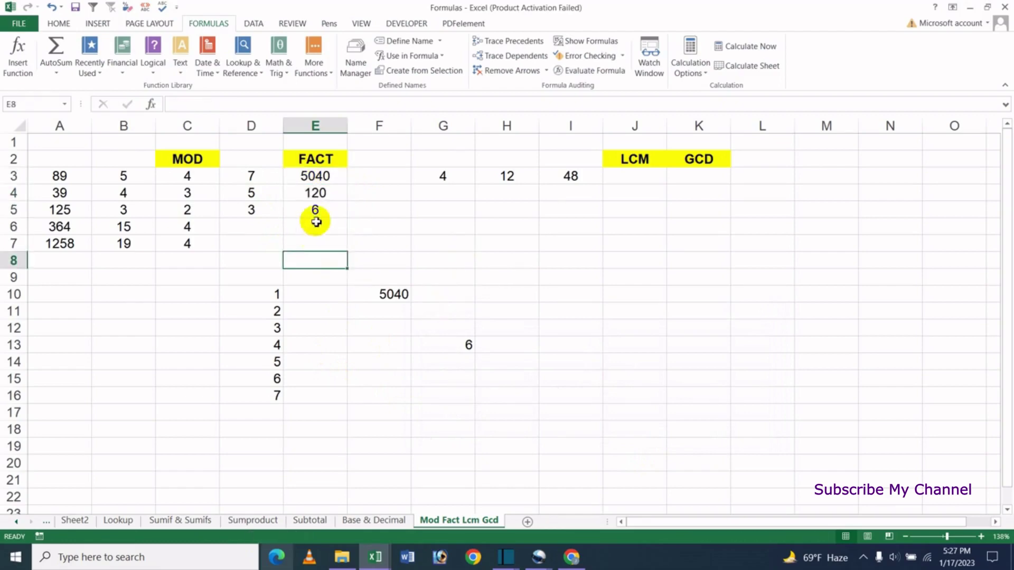
{"action": "left_click_drag", "start_coordinate": [317, 194], "coordinate": [326, 211]}
{"action": "key", "text": "Delete"}
- Extend the FACT formula in E3 down the column so that E4 and E5 are calculated from D4 and D5
{"action": "left_click", "coordinate": [322, 181]}
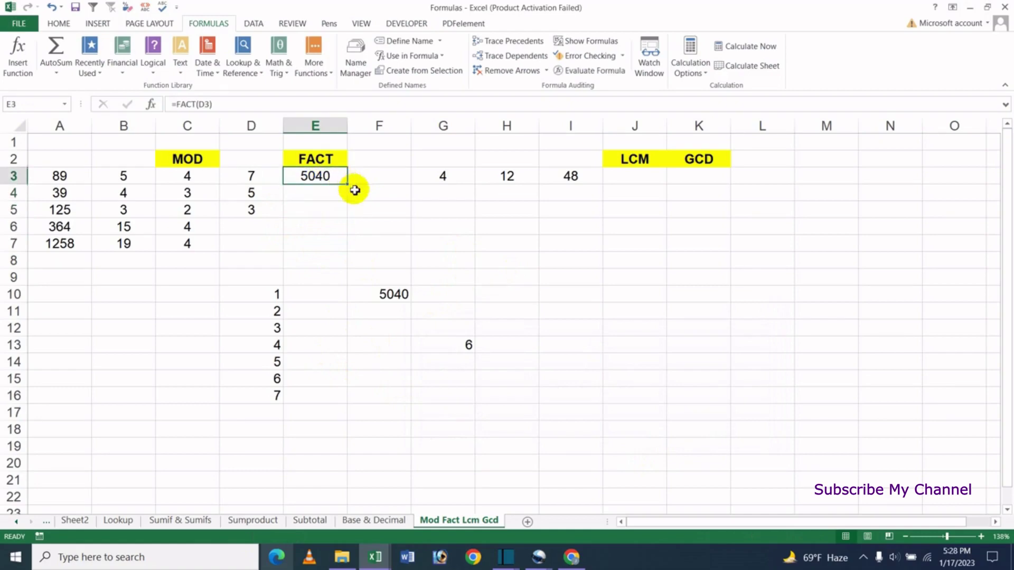
{"action": "left_click_drag", "start_coordinate": [349, 188], "coordinate": [309, 241]}
{"action": "key", "text": "Delete"}
{"action": "left_click", "coordinate": [357, 347]}
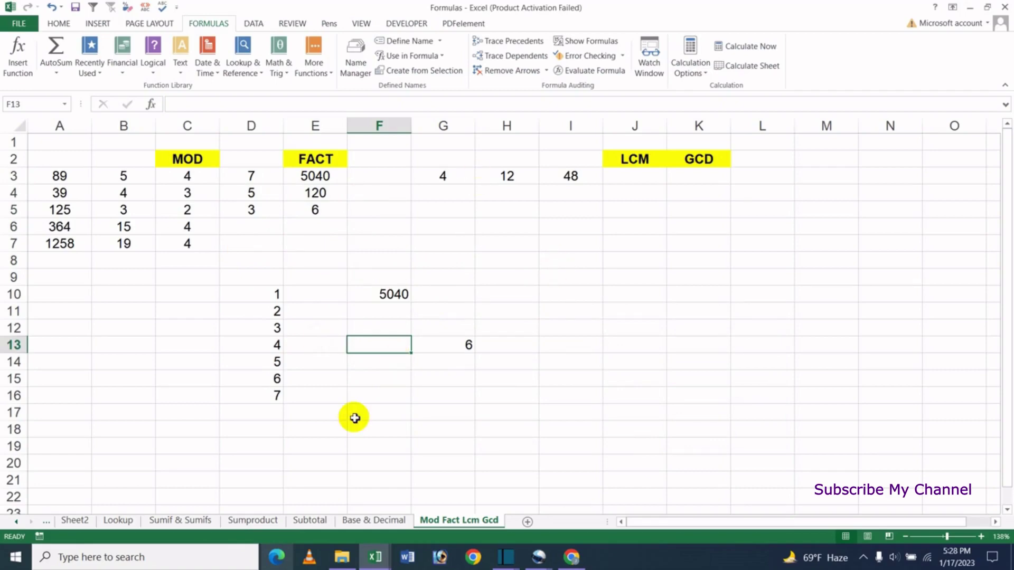
- Clear the manual product formulas in F10 and G13
{"action": "left_click", "coordinate": [459, 352]}
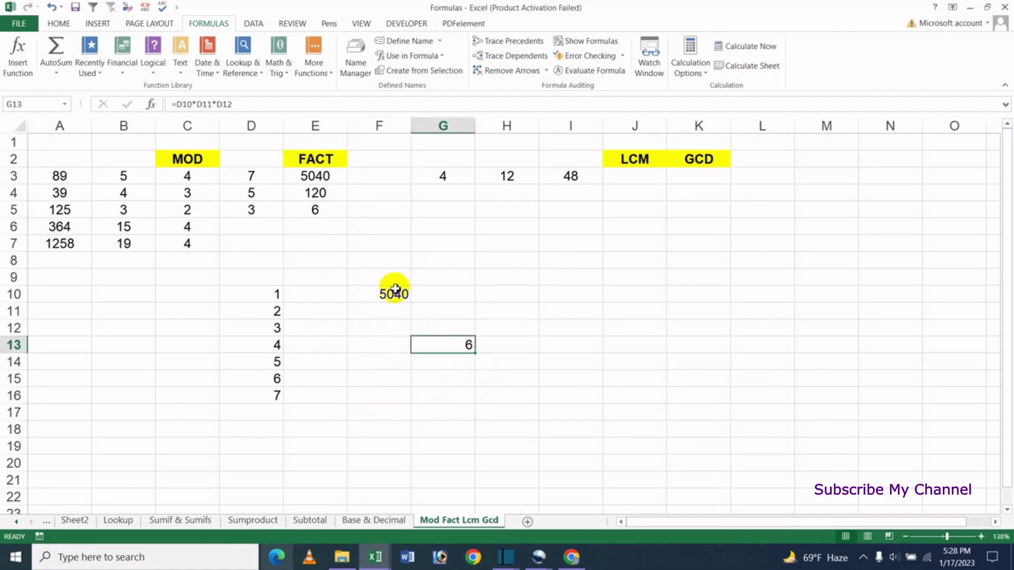
{"action": "left_click_drag", "start_coordinate": [394, 280], "coordinate": [450, 369]}
{"action": "key", "text": "Delete"}
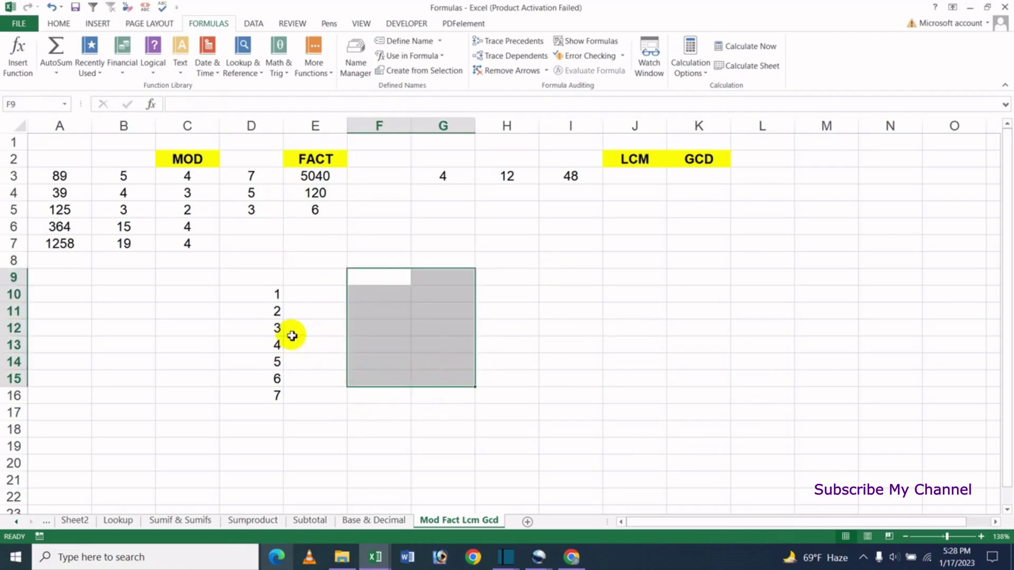
{"action": "left_click", "coordinate": [292, 336]}
{"action": "left_click_drag", "start_coordinate": [255, 292], "coordinate": [275, 397]}
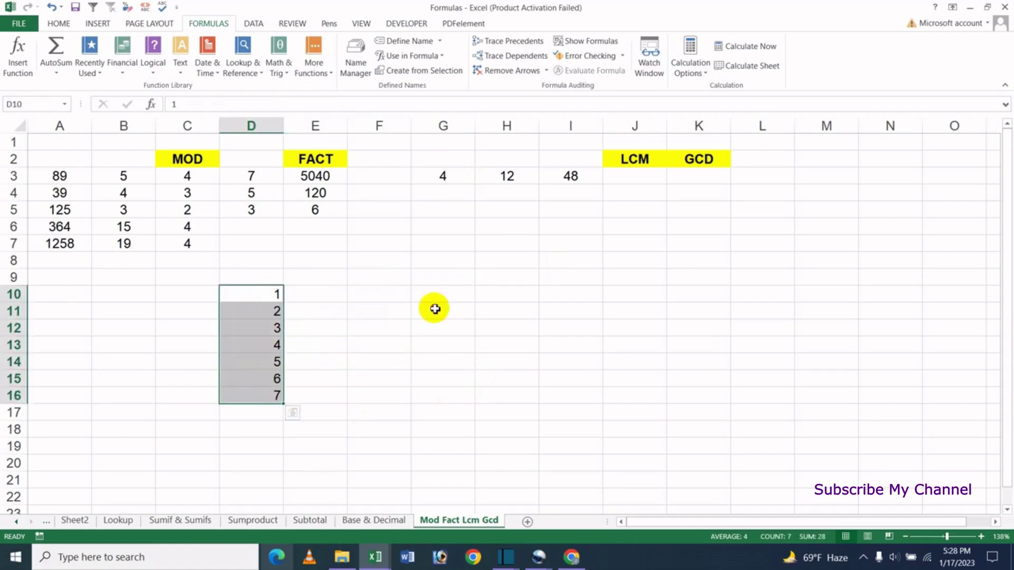
{"action": "left_click", "coordinate": [435, 310]}
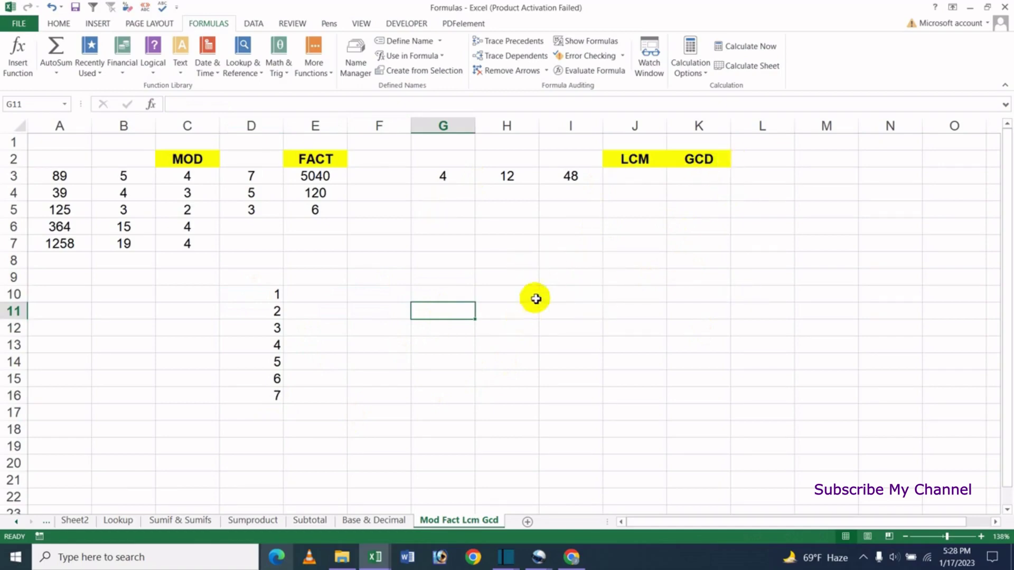
{"action": "left_click", "coordinate": [522, 276]}
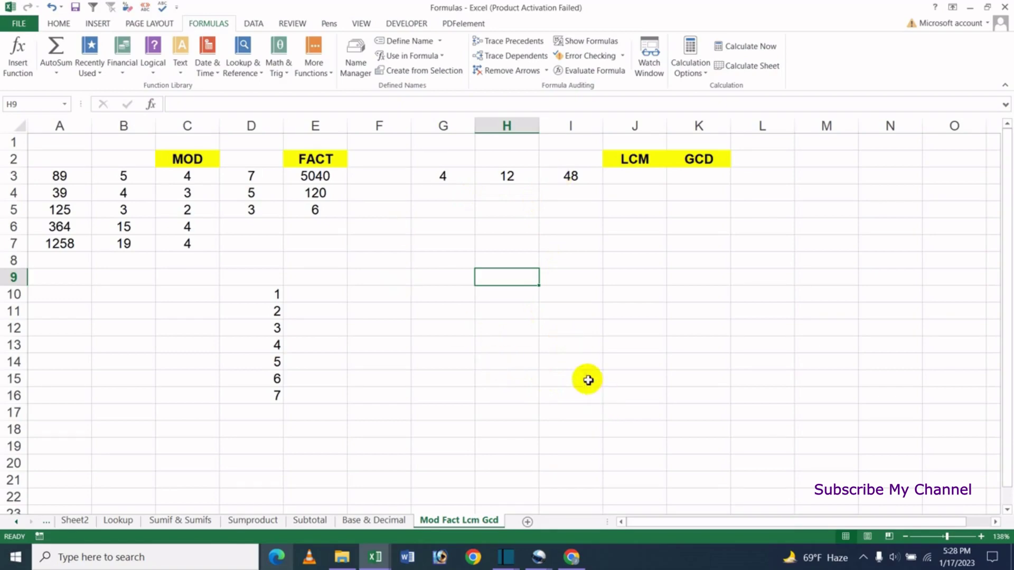
{"action": "left_click", "coordinate": [633, 181]}
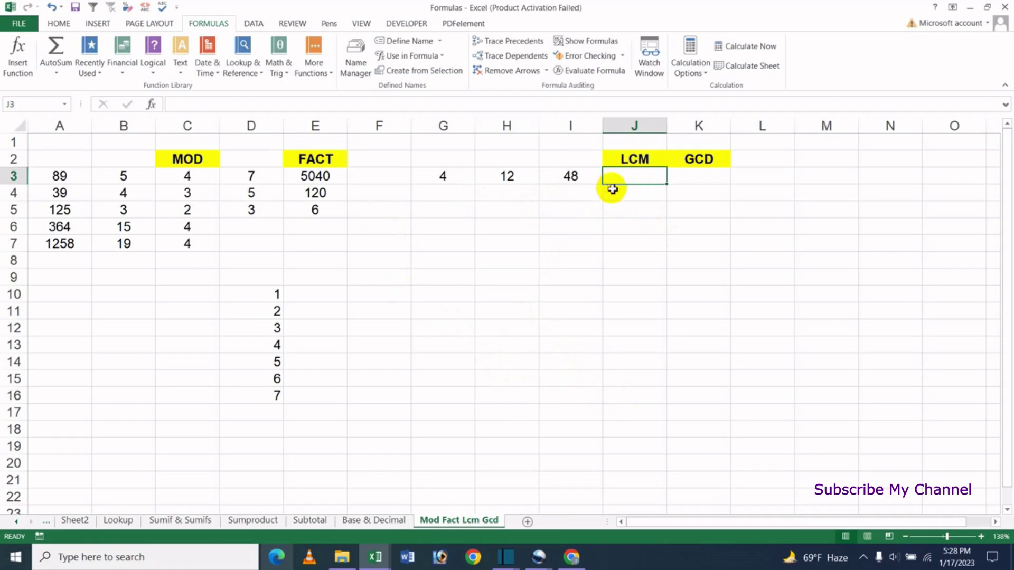
{"action": "left_click", "coordinate": [706, 174]}
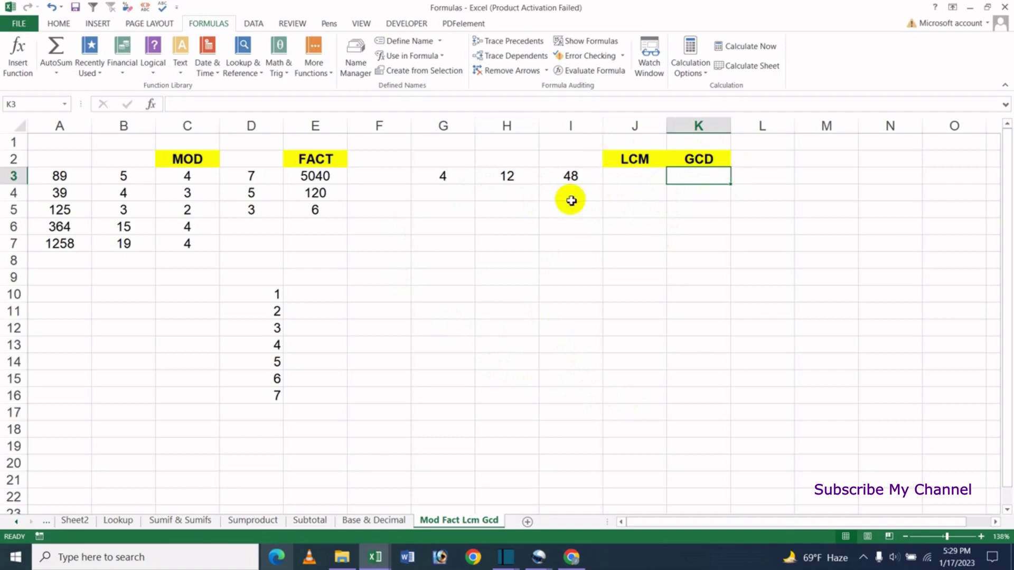
- Enter =LCM(G3,H3,I3) in J3 and compare the result with the numbers in G3:I3
{"action": "left_click", "coordinate": [626, 177]}
{"action": "type", "text": "="}
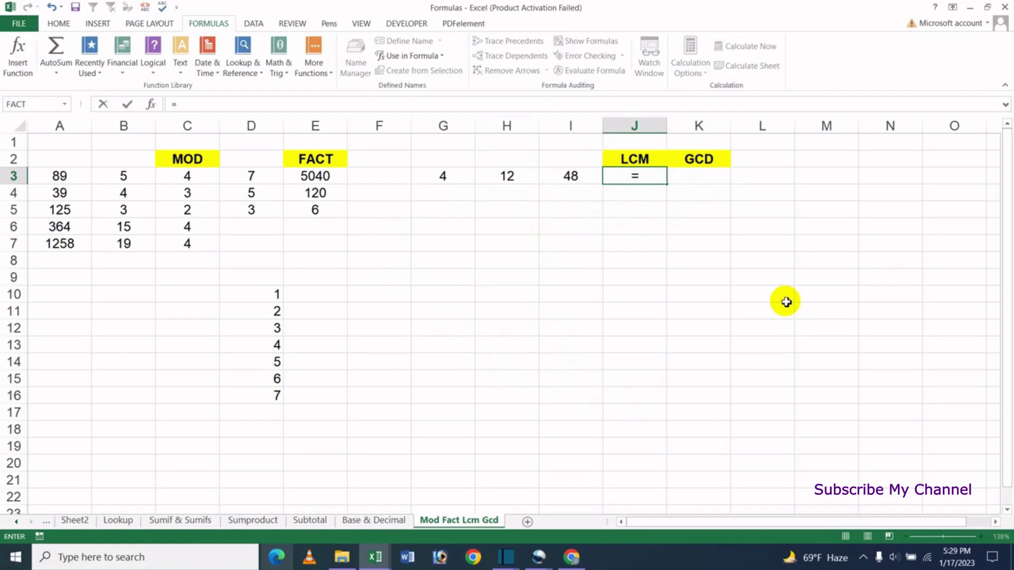
{"action": "type", "text": "lc"}
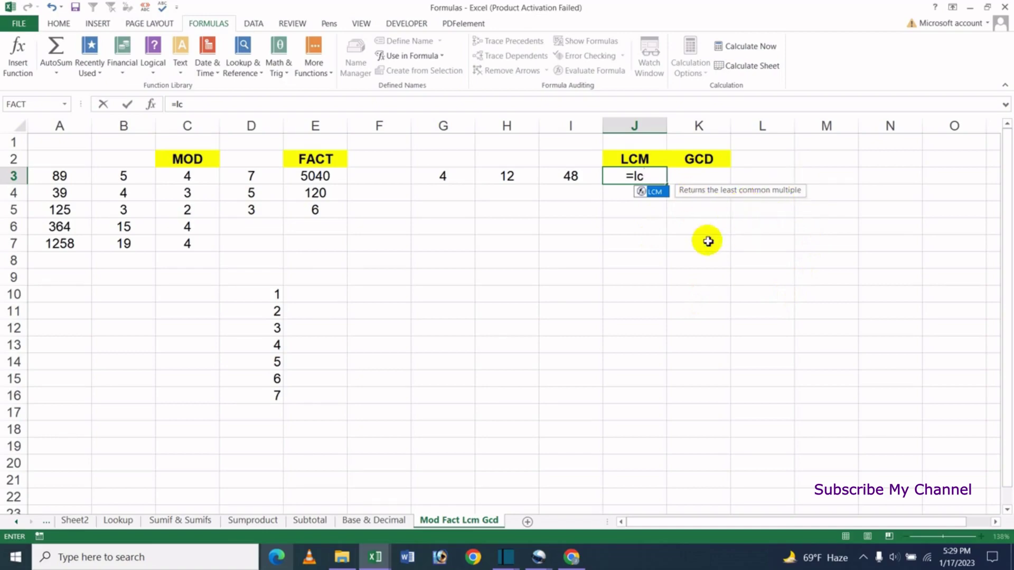
{"action": "double_click", "coordinate": [655, 193]}
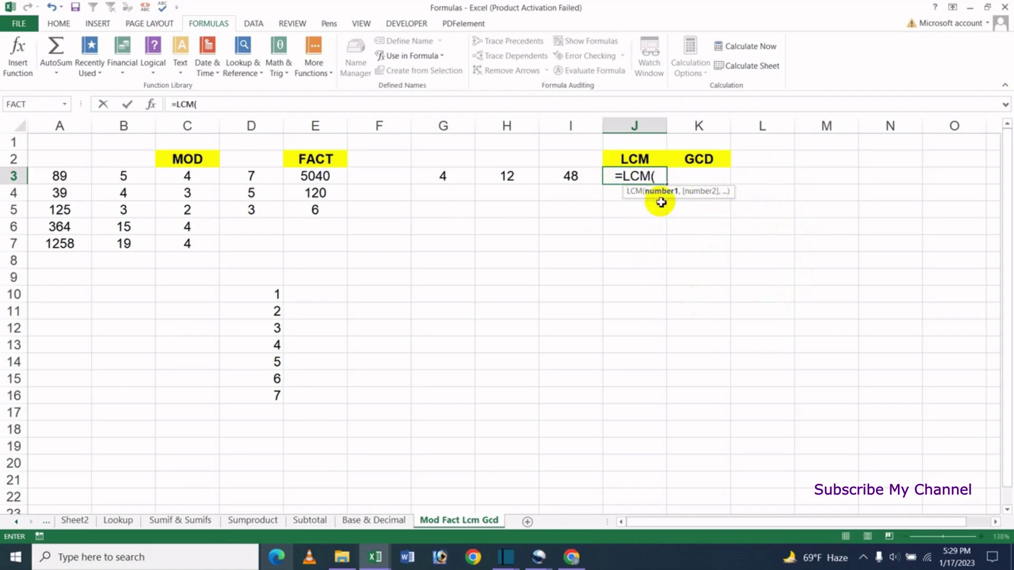
{"action": "left_click", "coordinate": [449, 177]}
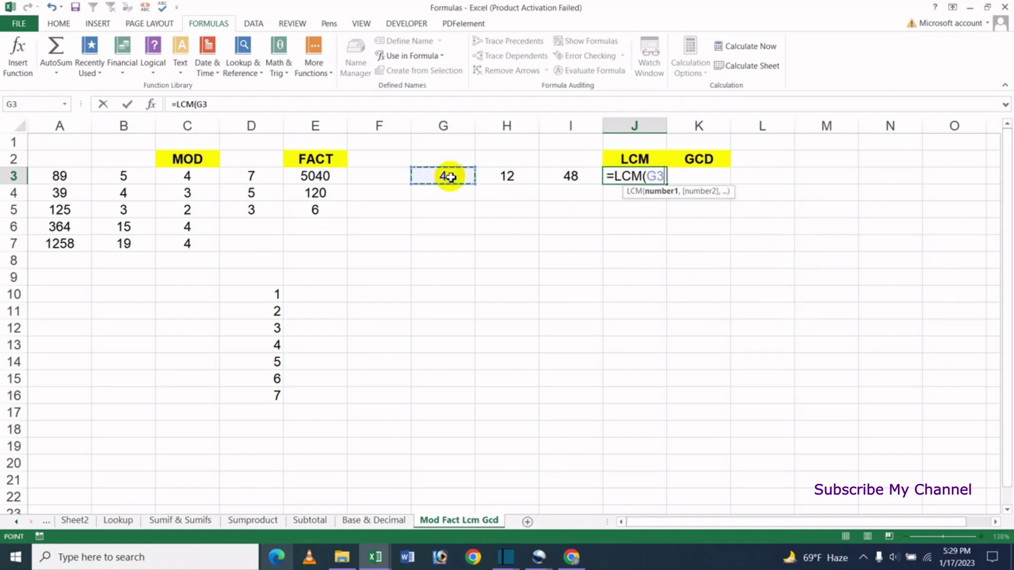
{"action": "type", "text": ","}
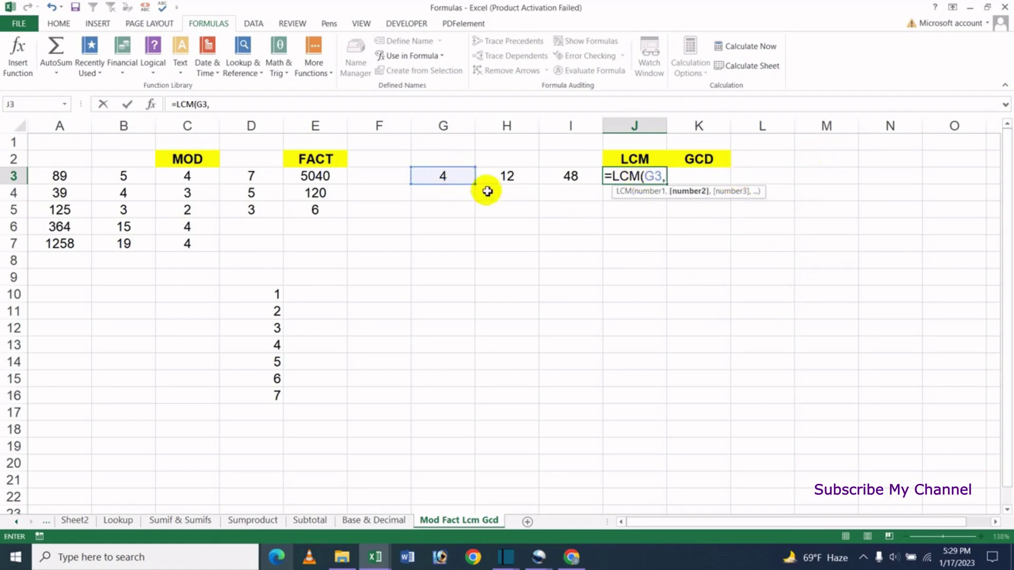
{"action": "left_click", "coordinate": [506, 175]}
{"action": "type", "text": ","}
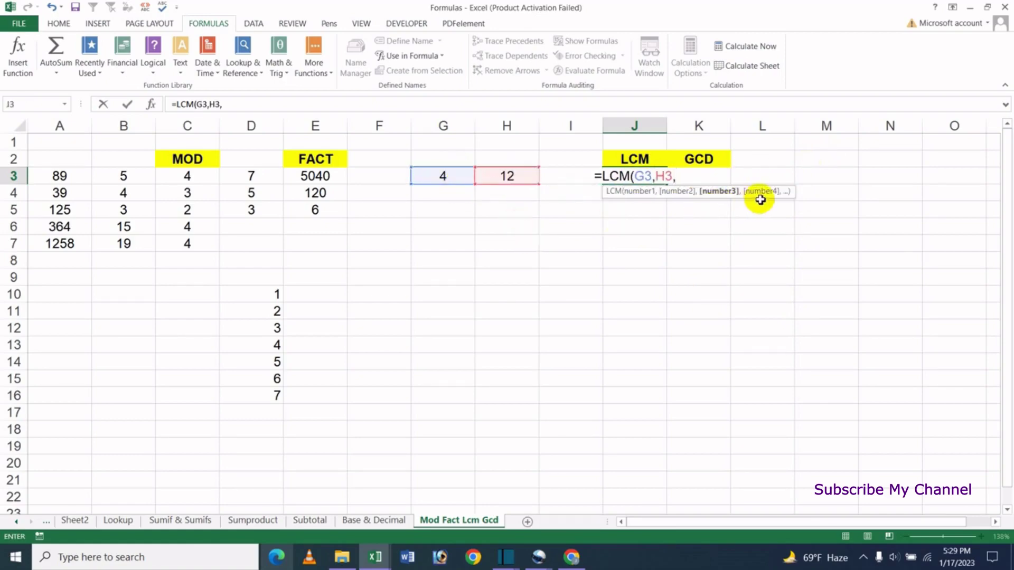
{"action": "left_click", "coordinate": [563, 196]}
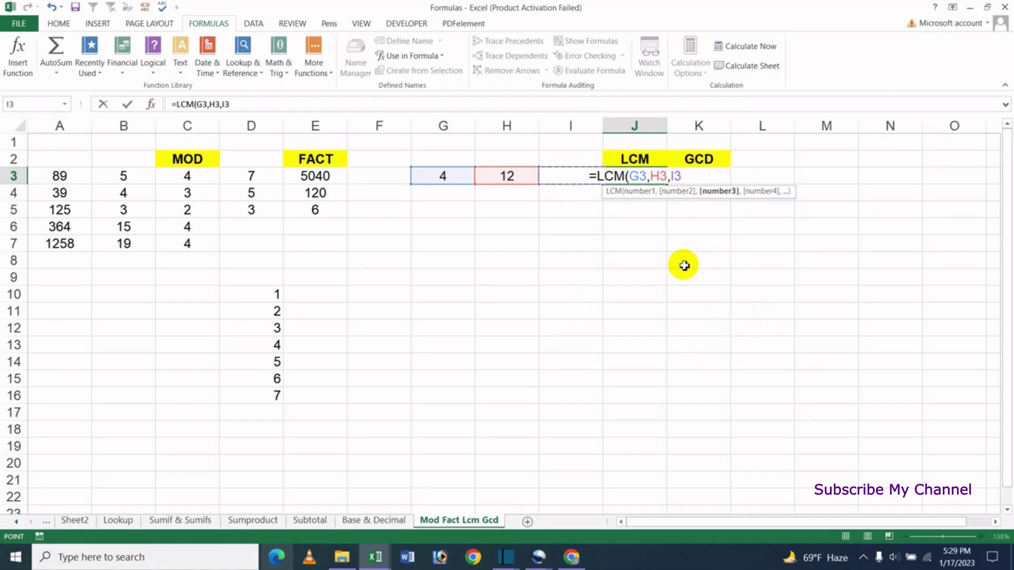
{"action": "type", "text": ")"}
{"action": "key", "text": "Return"}
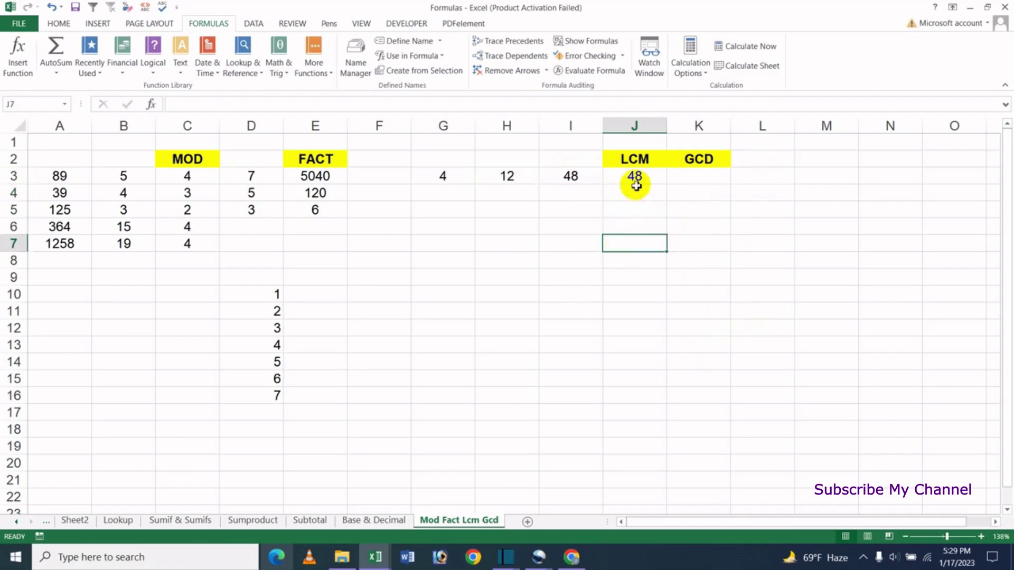
{"action": "left_click", "coordinate": [450, 176]}
{"action": "left_click_drag", "start_coordinate": [480, 175], "coordinate": [562, 175]}
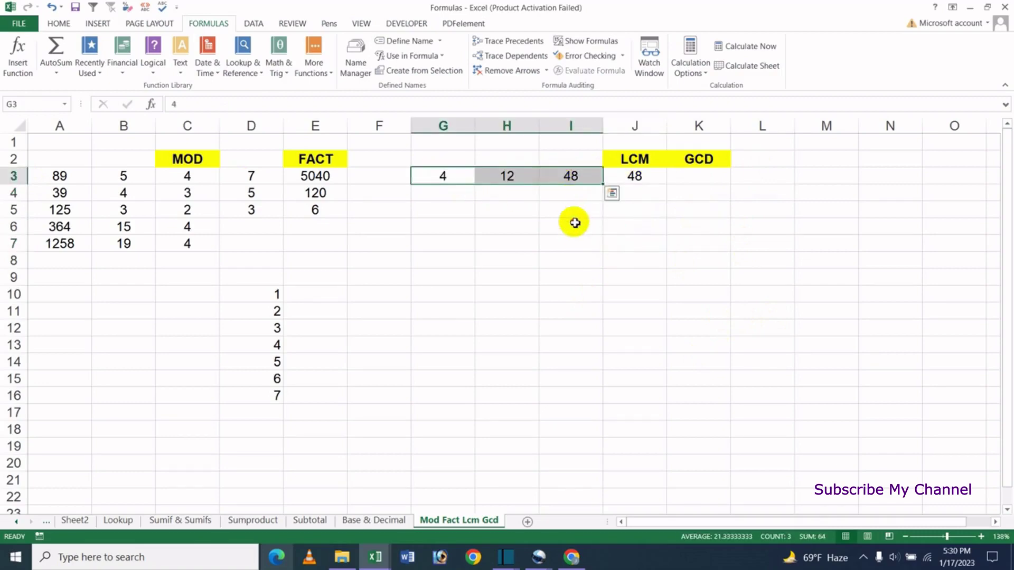
{"action": "left_click", "coordinate": [573, 226]}
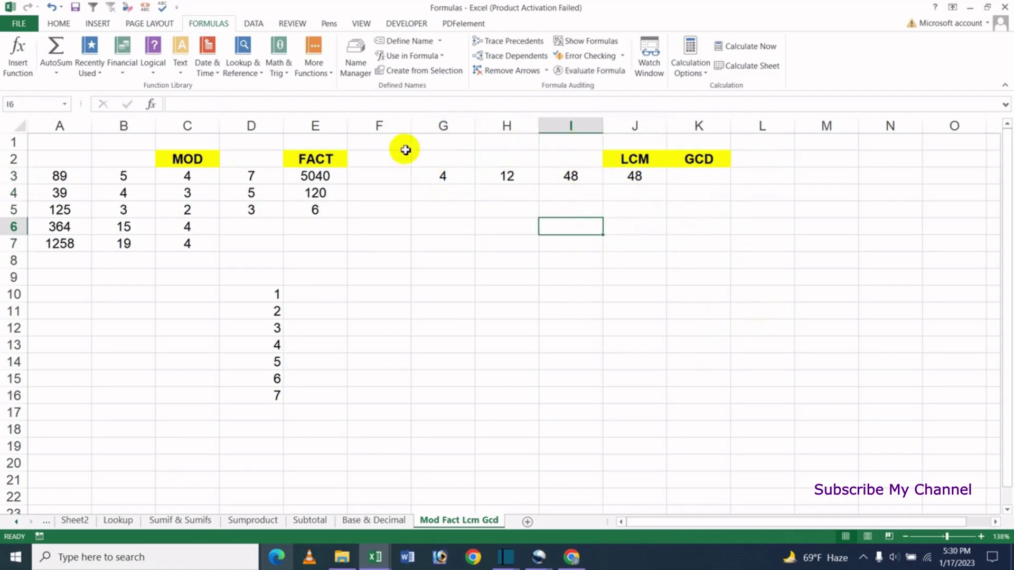
{"action": "left_click", "coordinate": [627, 176]}
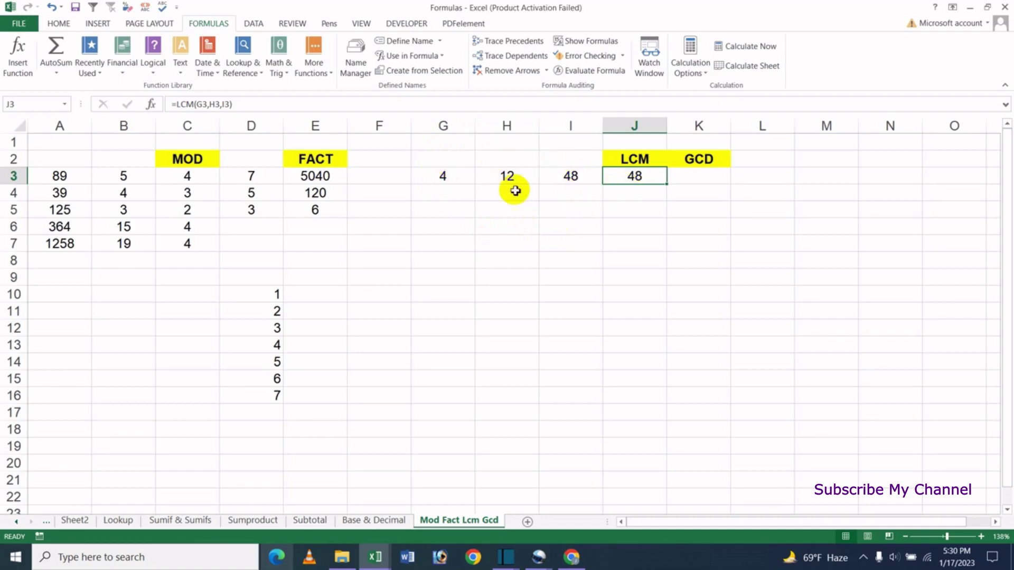
- Enter =GCD(G3,H3,I3) in K3 to calculate the greatest common divisor of the three numbers in row 3
{"action": "left_click", "coordinate": [714, 181]}
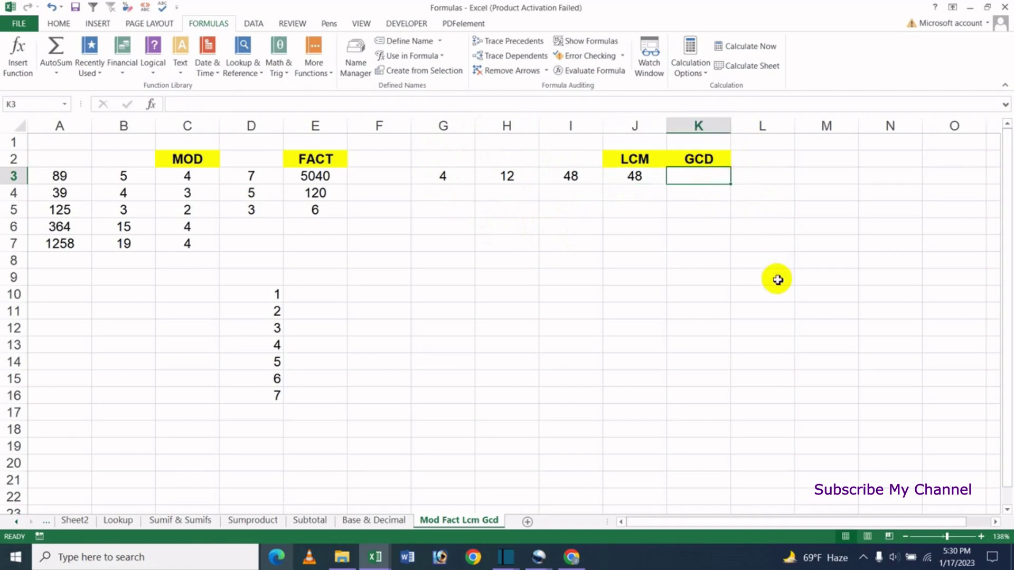
{"action": "type", "text": "=gc"}
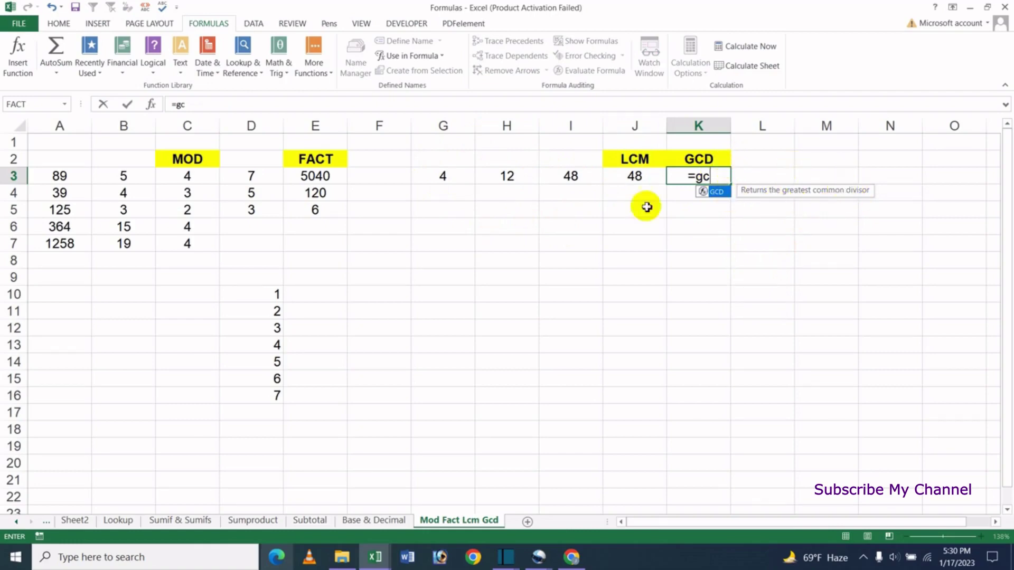
{"action": "double_click", "coordinate": [717, 193]}
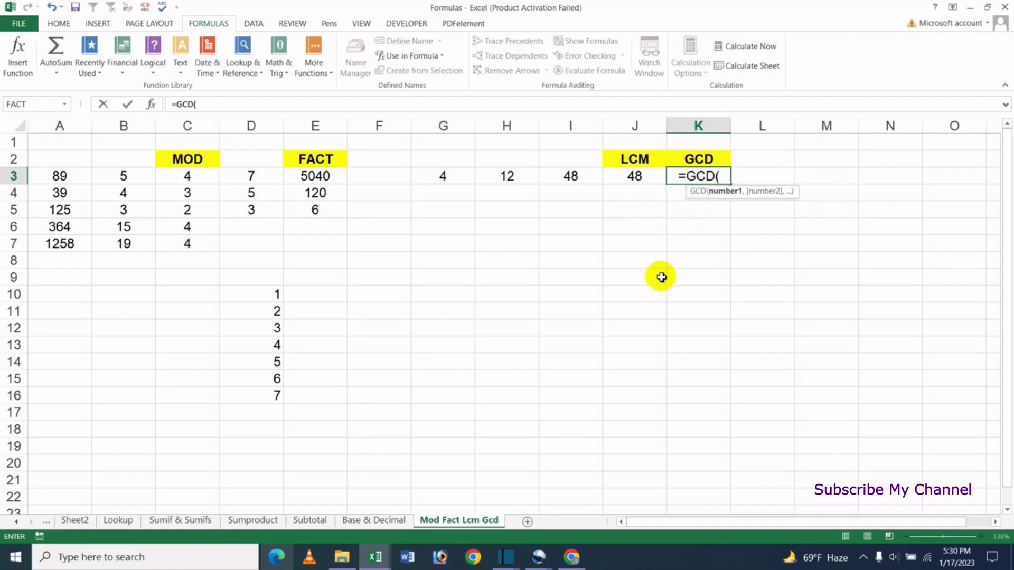
{"action": "left_click", "coordinate": [457, 179]}
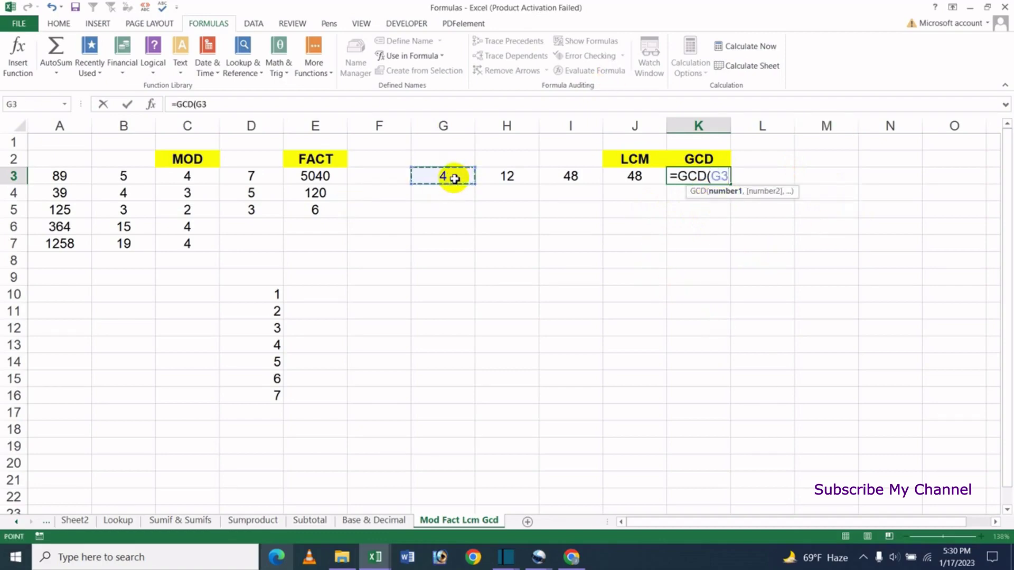
{"action": "type", "text": ","}
{"action": "left_click", "coordinate": [501, 178]}
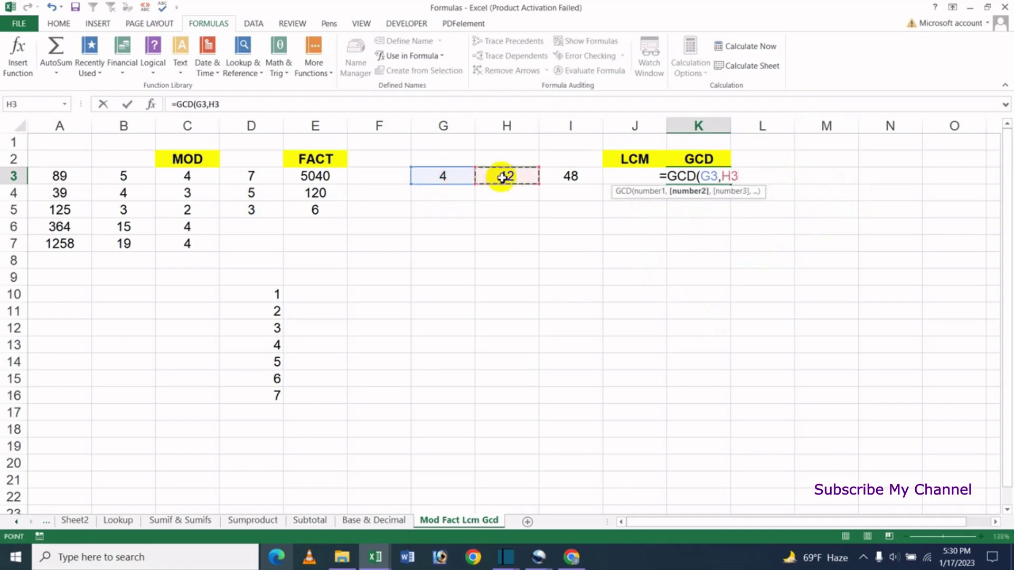
{"action": "type", "text": ","}
{"action": "left_click", "coordinate": [569, 178]}
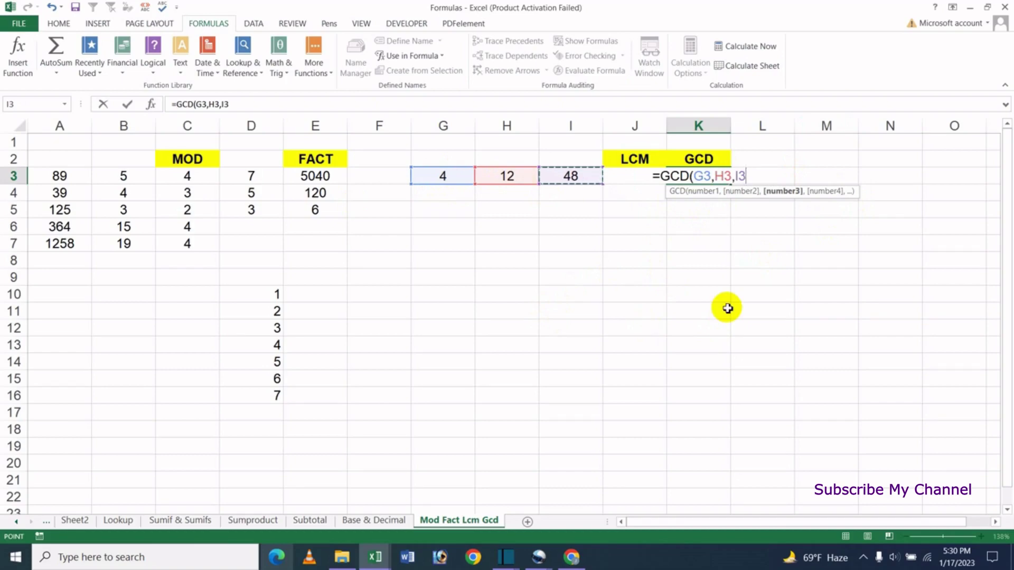
{"action": "key", "text": "Return"}
{"action": "left_click", "coordinate": [706, 179]}
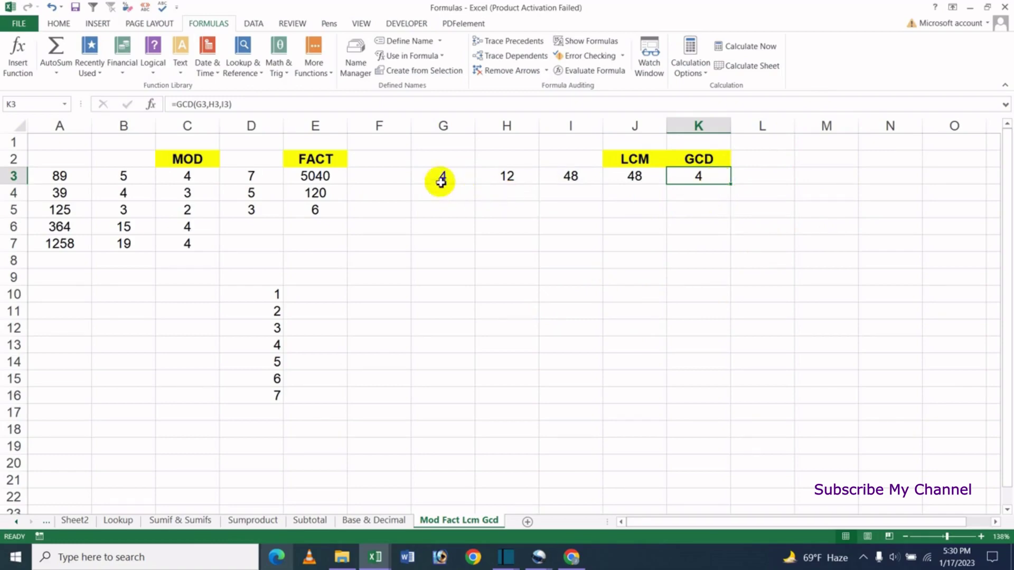
- Compare the LCM result in J3 and the GCD result in K3 with the source numbers in G3:I3
{"action": "left_click_drag", "start_coordinate": [441, 181], "coordinate": [570, 177]}
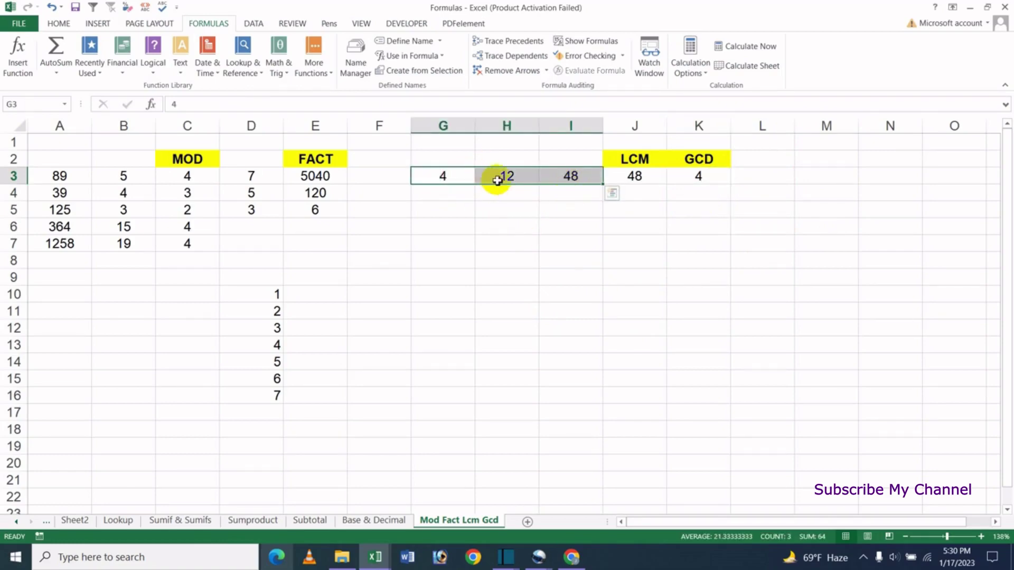
{"action": "left_click", "coordinate": [697, 177]}
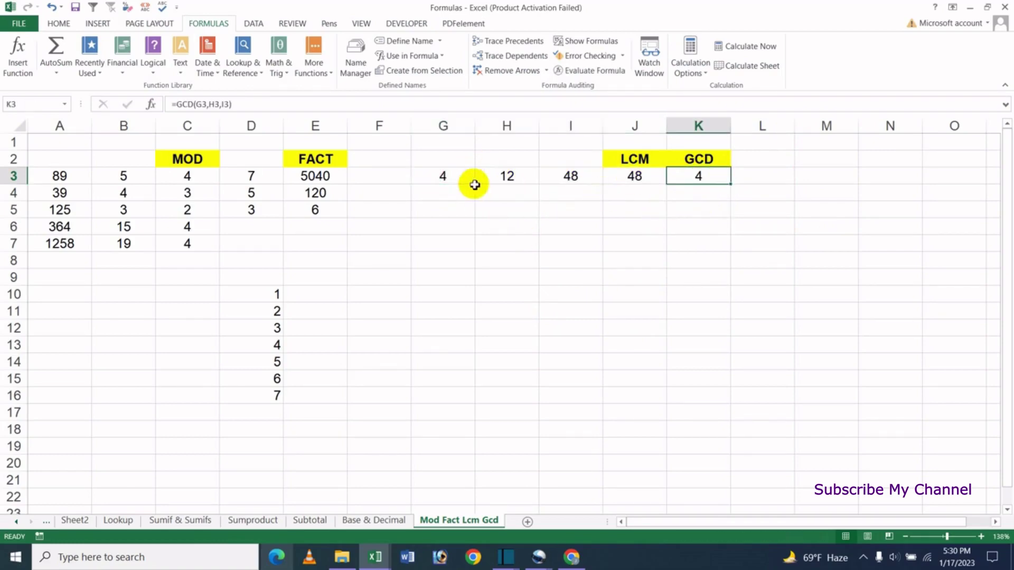
{"action": "left_click", "coordinate": [634, 179]}
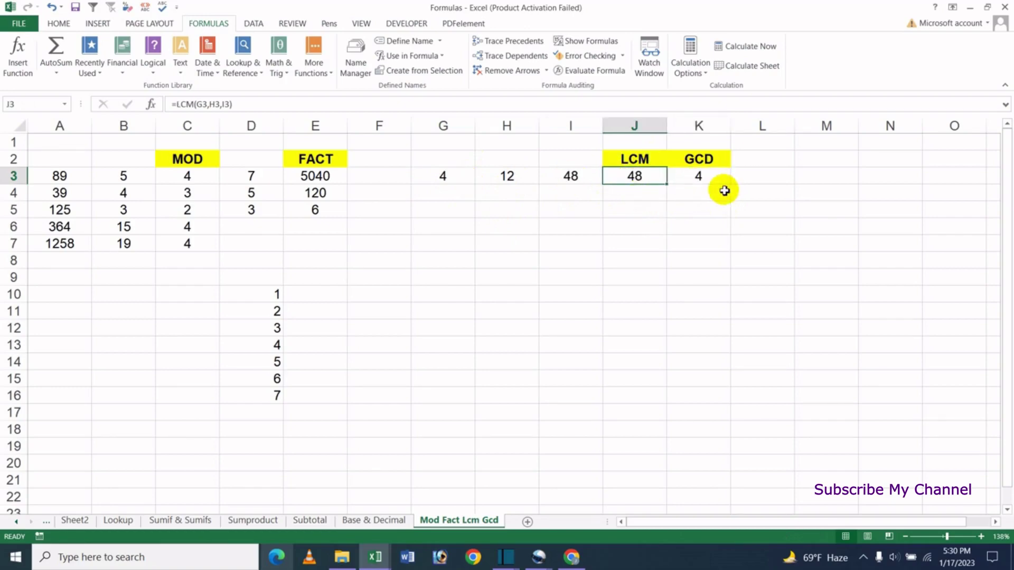
{"action": "left_click_drag", "start_coordinate": [447, 176], "coordinate": [570, 175]}
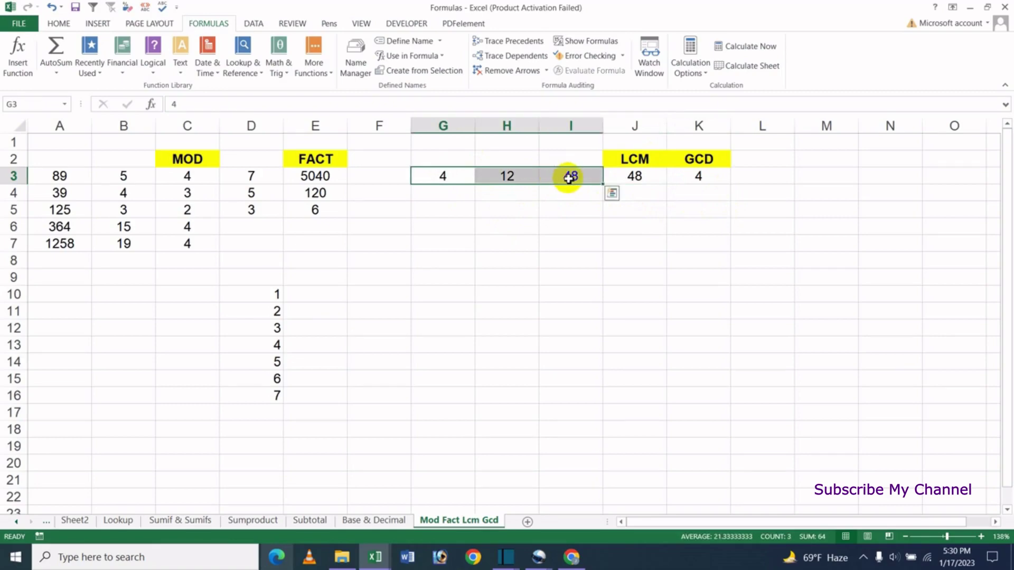
{"action": "left_click", "coordinate": [634, 179]}
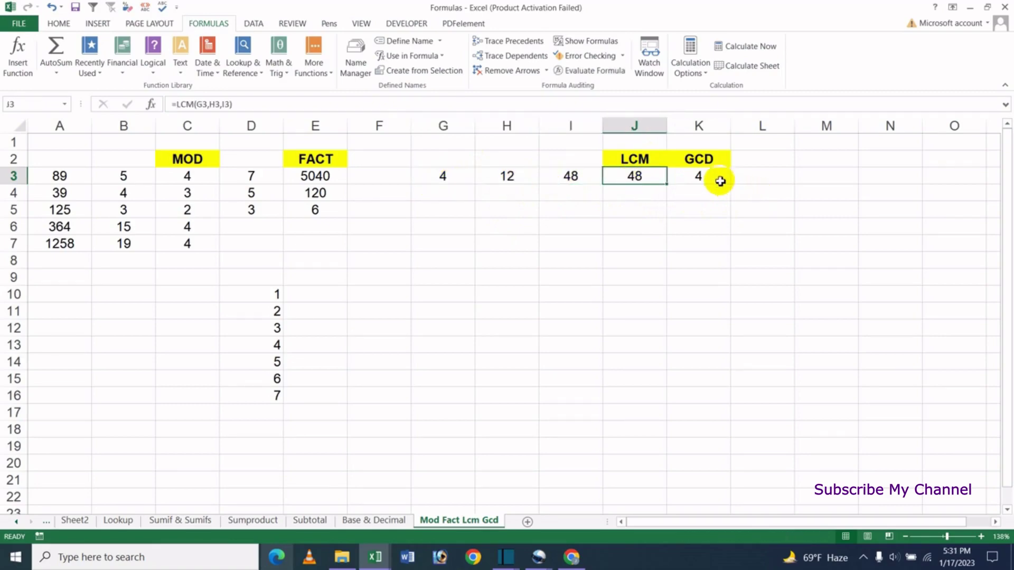
{"action": "left_click", "coordinate": [716, 178]}
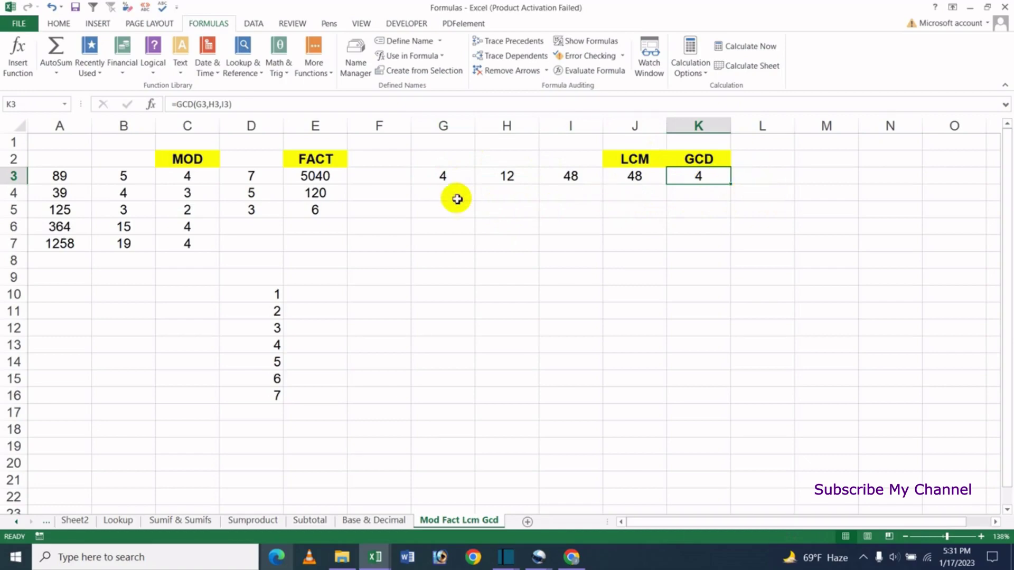
- Enter a second set of numbers, 45, 89 and 258, in G4, H4 and I4
{"action": "left_click", "coordinate": [441, 195]}
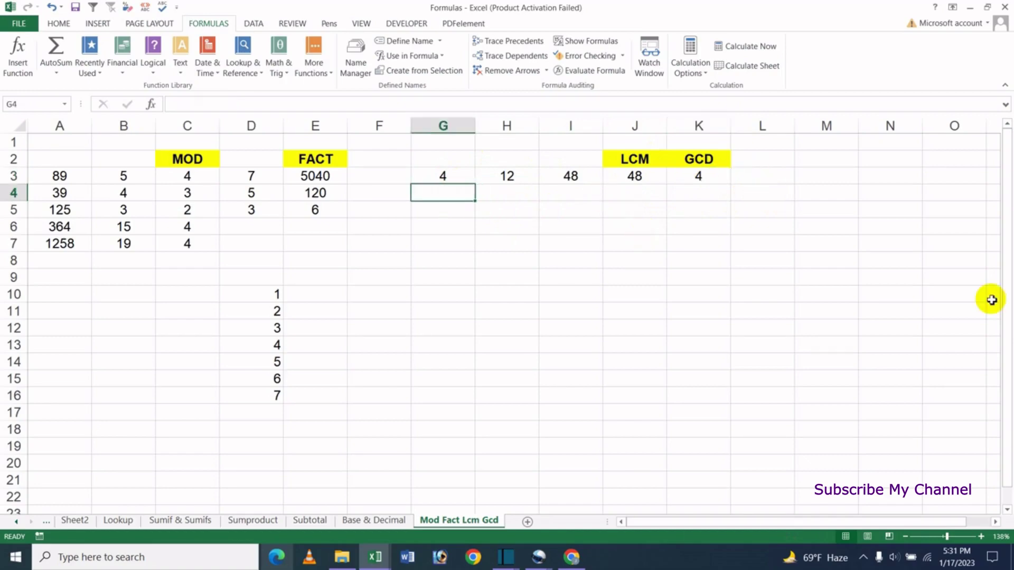
{"action": "type", "text": "45"}
{"action": "key", "text": "Tab"}
{"action": "type", "text": "8"}
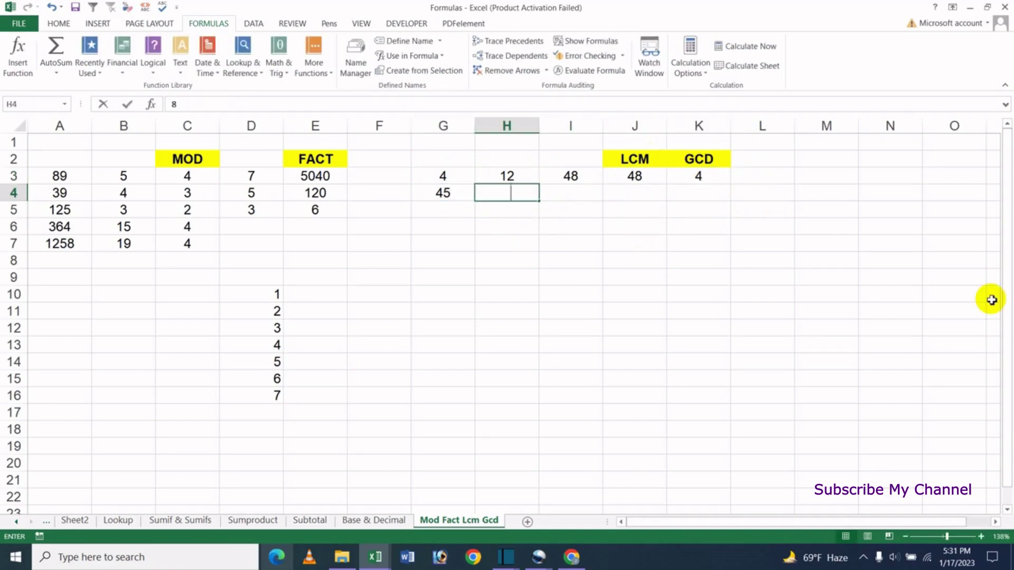
{"action": "type", "text": "9"}
{"action": "key", "text": "Tab"}
{"action": "key", "text": "Tab"}
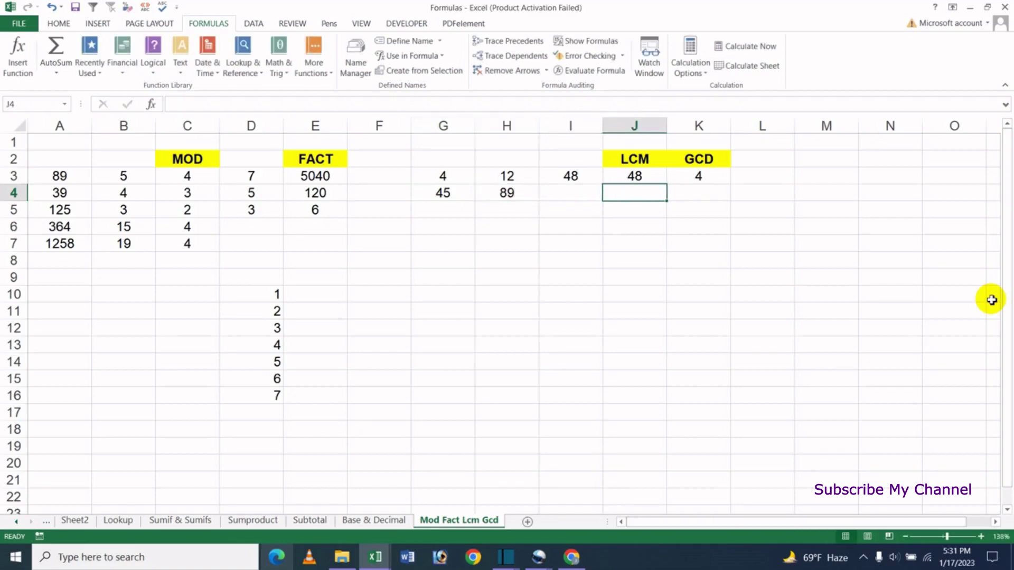
{"action": "key", "text": "shift+Tab"}
{"action": "type", "text": "258"}
{"action": "key", "text": "Tab"}
- Fill the LCM and GCD formulas from J3:K3 down into J4:K4 and check both copied cells
{"action": "left_click_drag", "start_coordinate": [646, 178], "coordinate": [731, 197]}
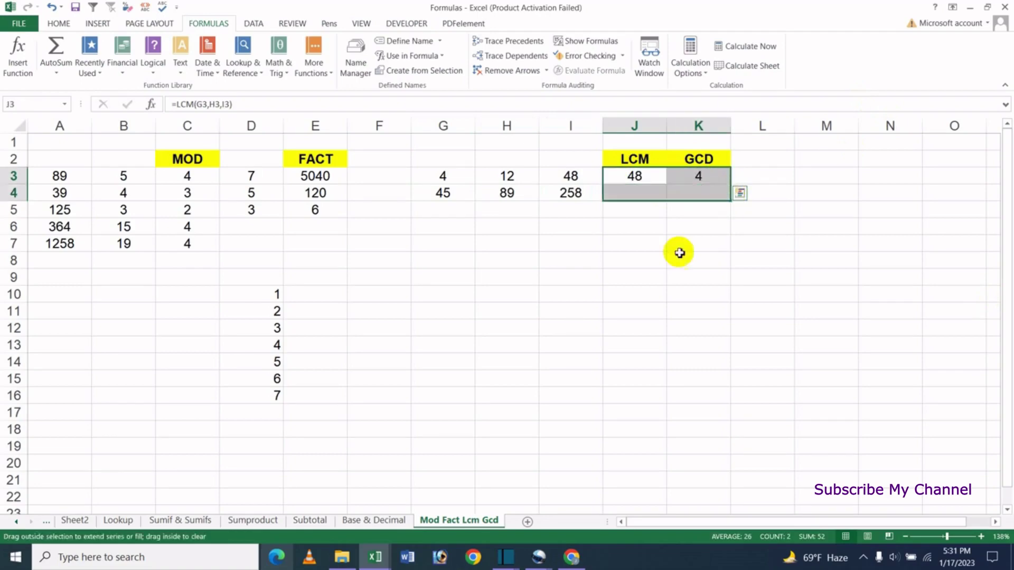
{"action": "left_click", "coordinate": [675, 249]}
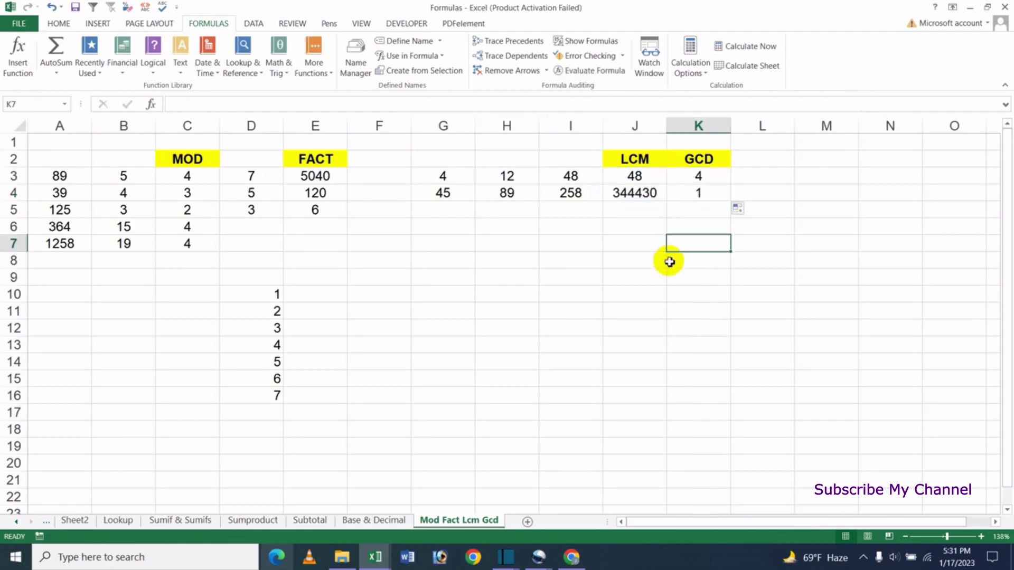
{"action": "left_click", "coordinate": [632, 197]}
{"action": "left_click", "coordinate": [695, 196]}
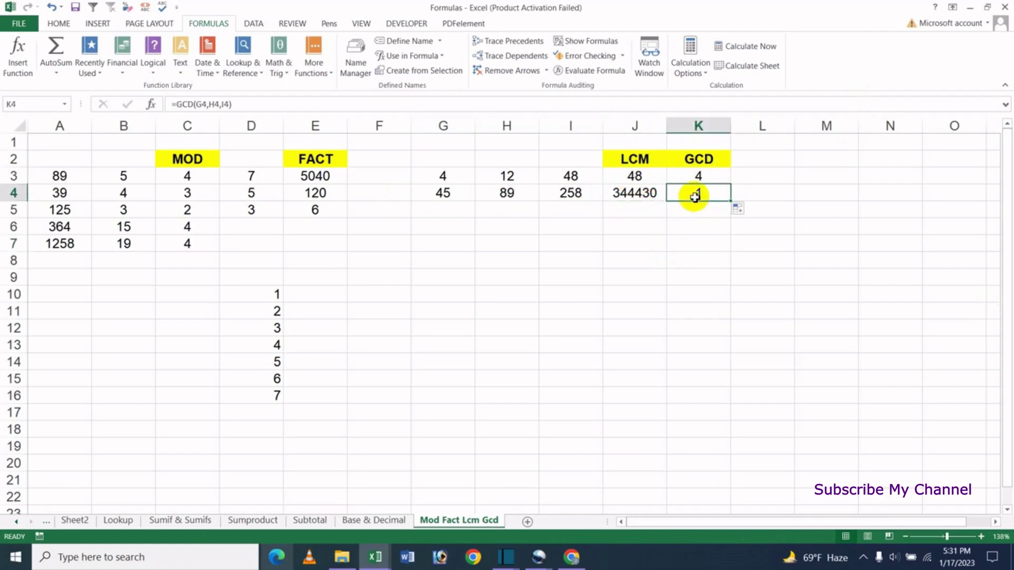
- Replace the numbers in row 4 with 46 in I4, 25 in H4 and 3 in G4
{"action": "left_click", "coordinate": [569, 195]}
{"action": "type", "text": "46"}
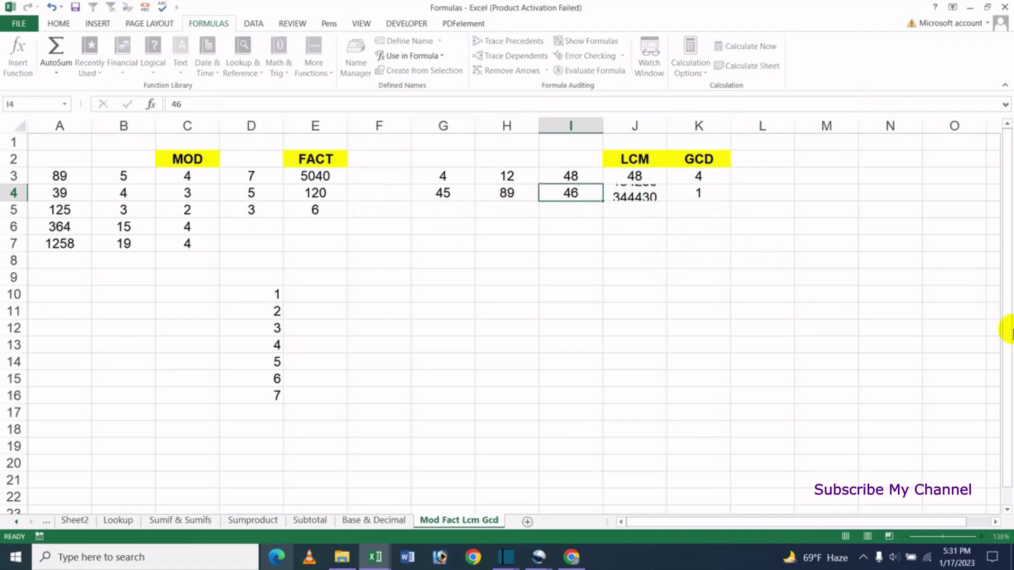
{"action": "key", "text": "ctrl+Return"}
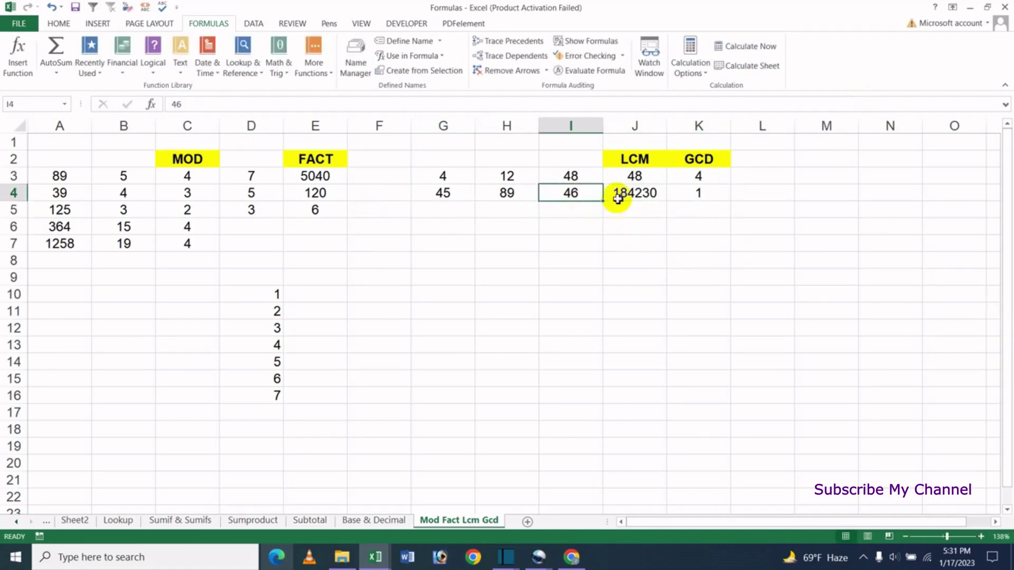
{"action": "left_click", "coordinate": [507, 193]}
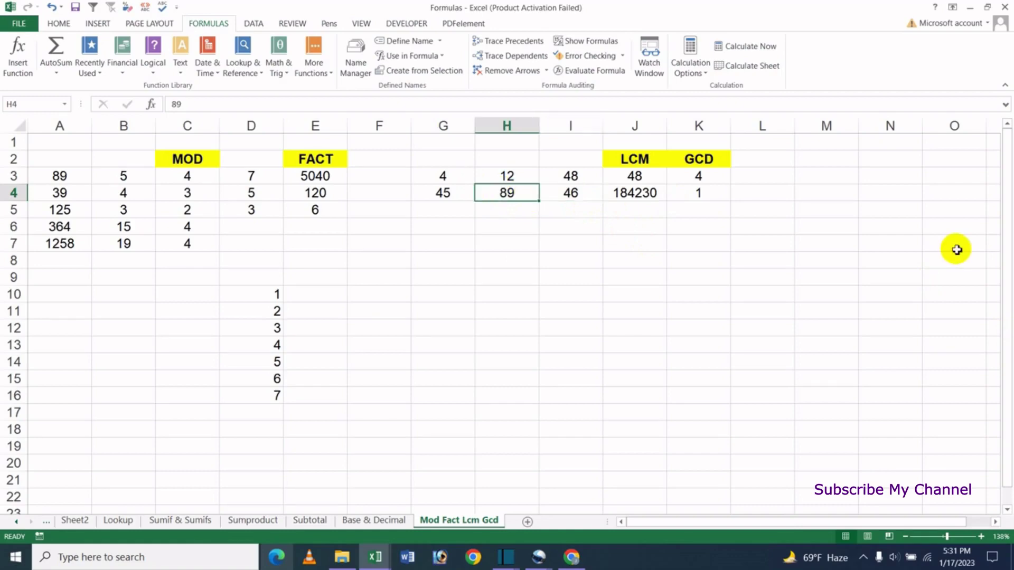
{"action": "type", "text": "25"}
{"action": "key", "text": "Return"}
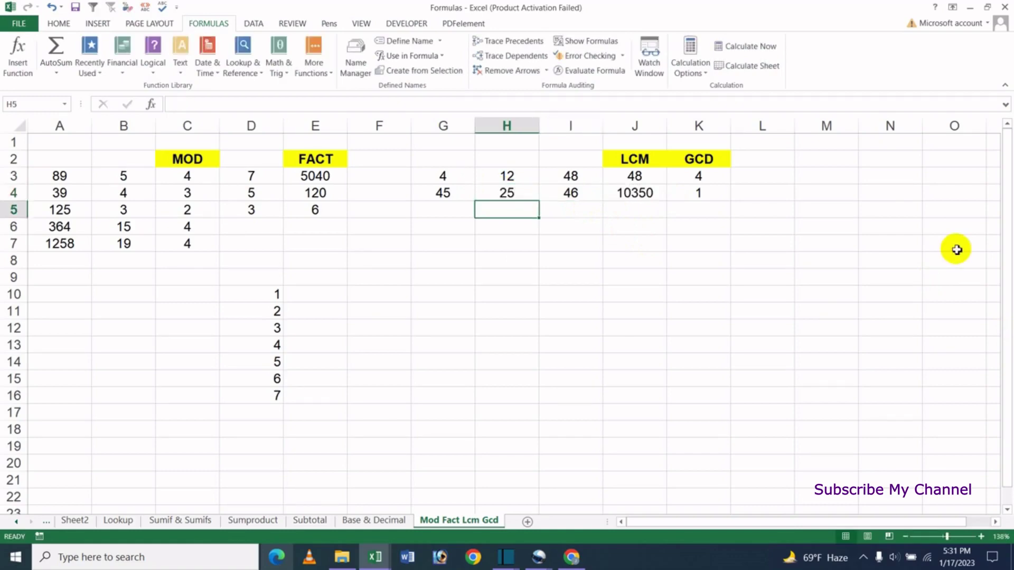
{"action": "key", "text": "Up"}
{"action": "key", "text": "Left"}
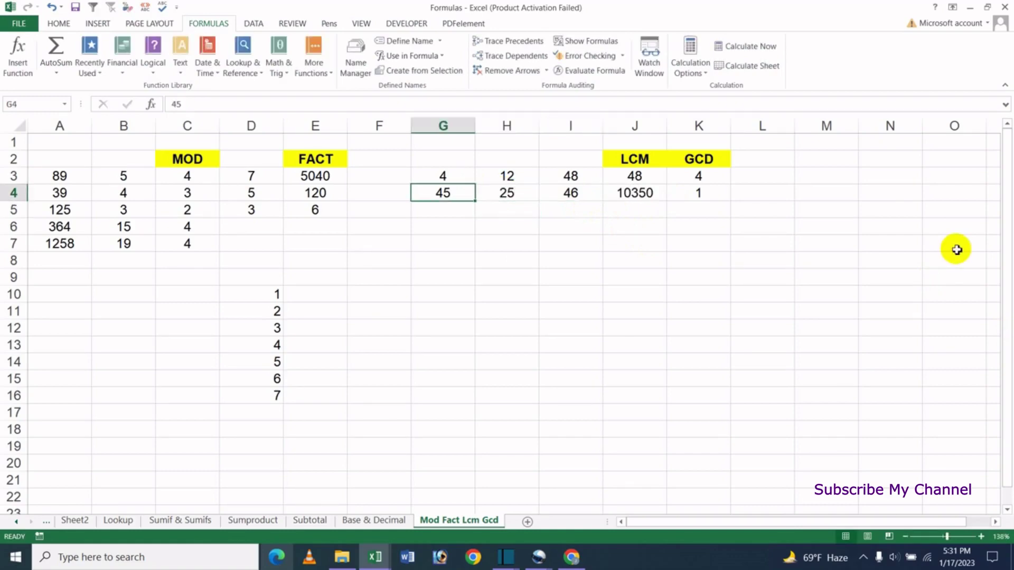
{"action": "type", "text": "3"}
{"action": "key", "text": "Return"}
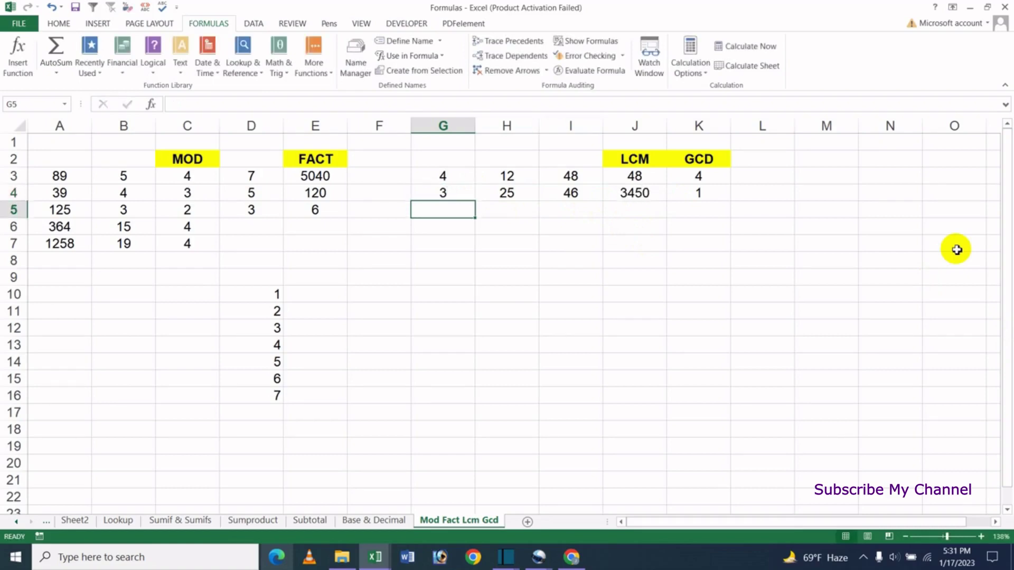
{"action": "key", "text": "Up"}
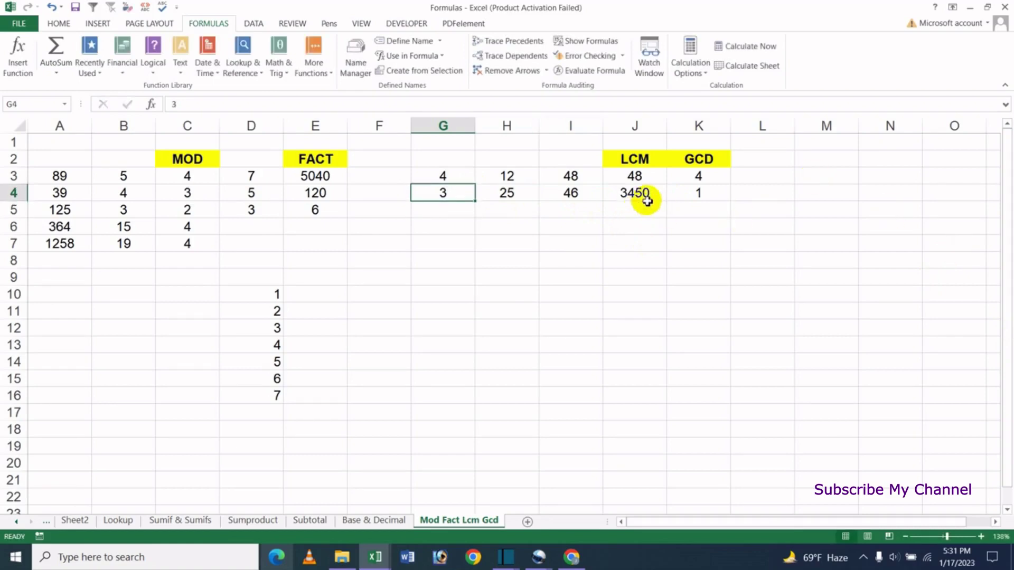
- Set H4 to 8 to test the LCM and GCD formulas in row 4 with a smaller number
{"action": "left_click", "coordinate": [513, 200]}
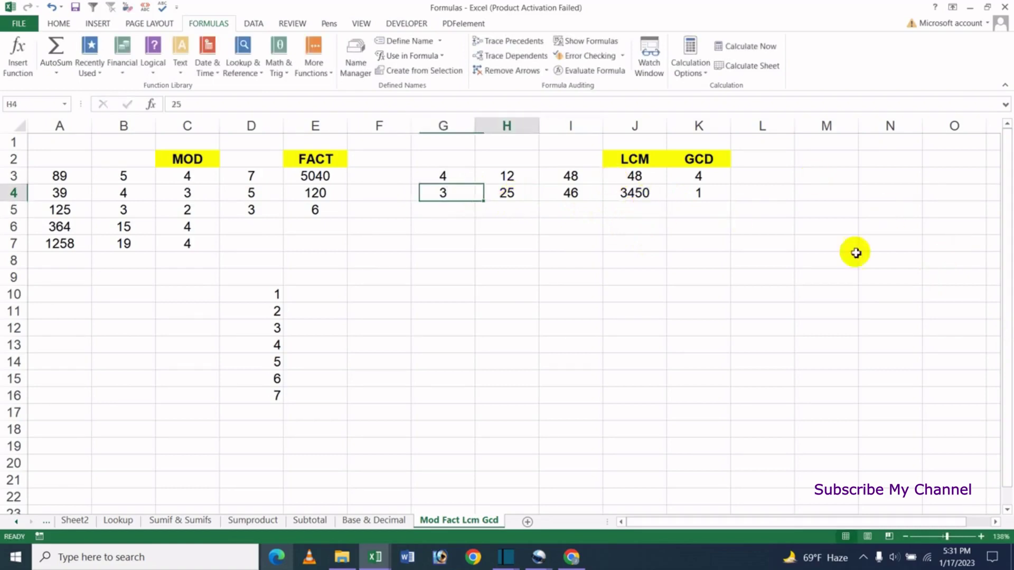
{"action": "type", "text": "8"}
{"action": "key", "text": "Return"}
{"action": "key", "text": "Up"}
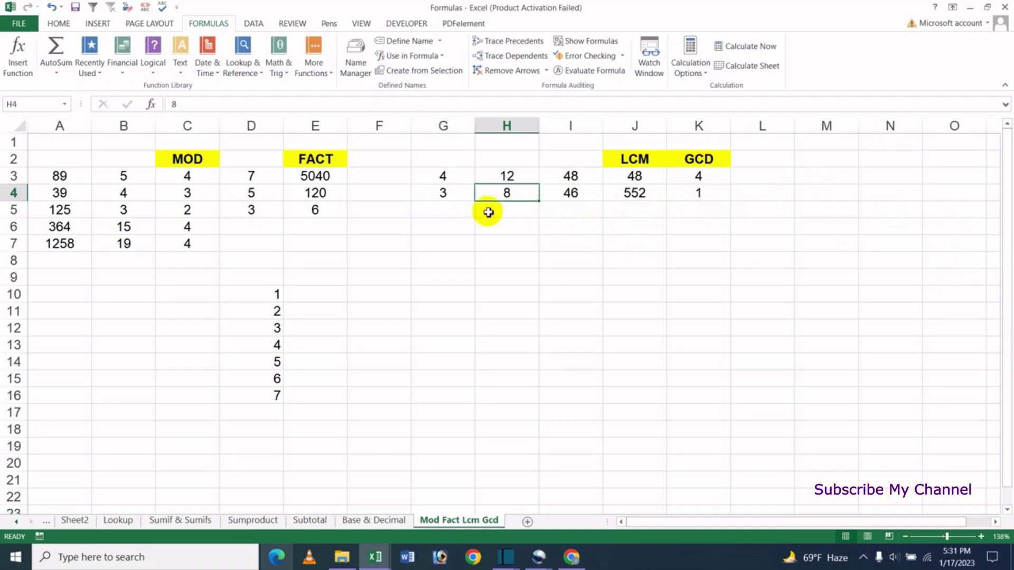
- Set I3 to 25 to test the row 3 LCM and GCD formulas
{"action": "left_click", "coordinate": [561, 180]}
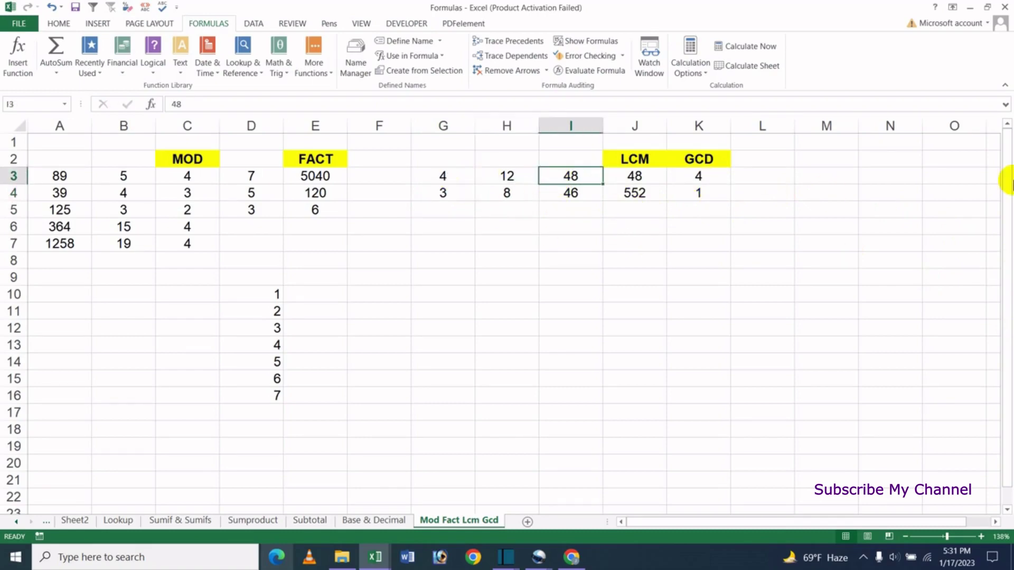
{"action": "type", "text": "25"}
{"action": "key", "text": "Return"}
- Set I3 to 589 so the LCM and GCD formulas in row 3 recalculate
{"action": "key", "text": "Up"}
{"action": "type", "text": "58"}
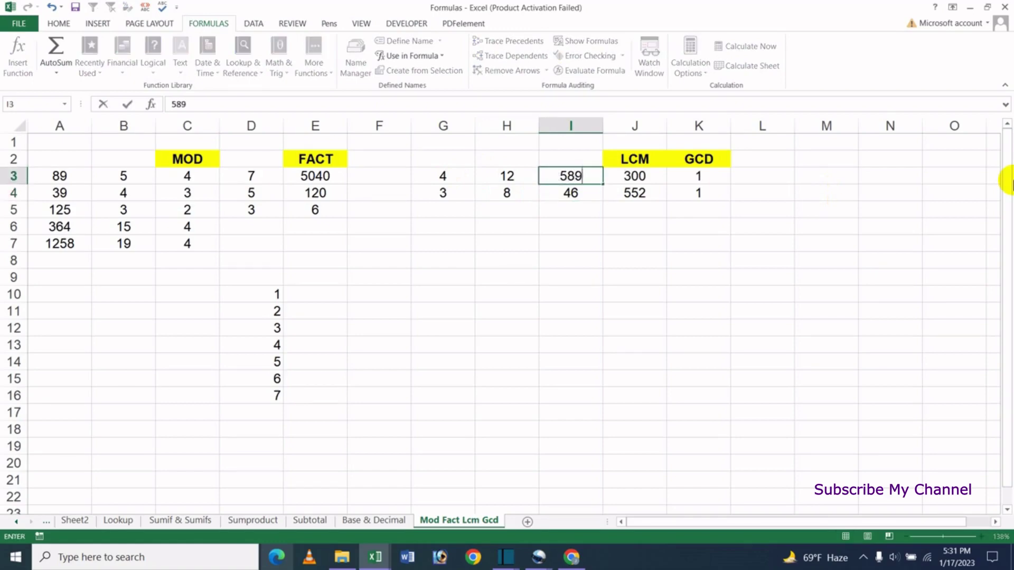
{"action": "key", "text": "Return"}
{"action": "key", "text": "Up"}
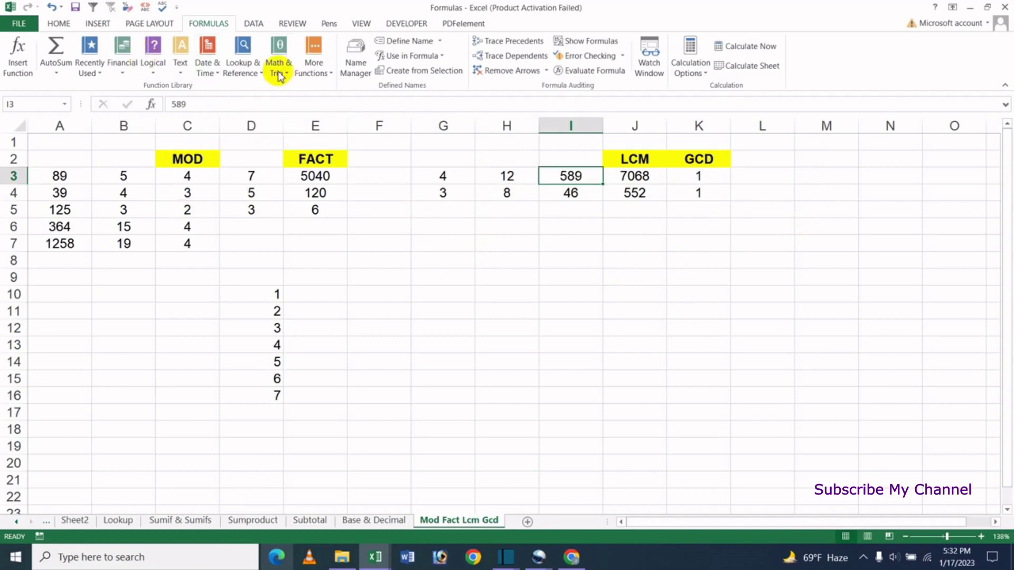
- Insert the LCM function in J6 through Function Arguments, entering 4, 25, 89 and 258 as the numbers
{"action": "left_click", "coordinate": [642, 233]}
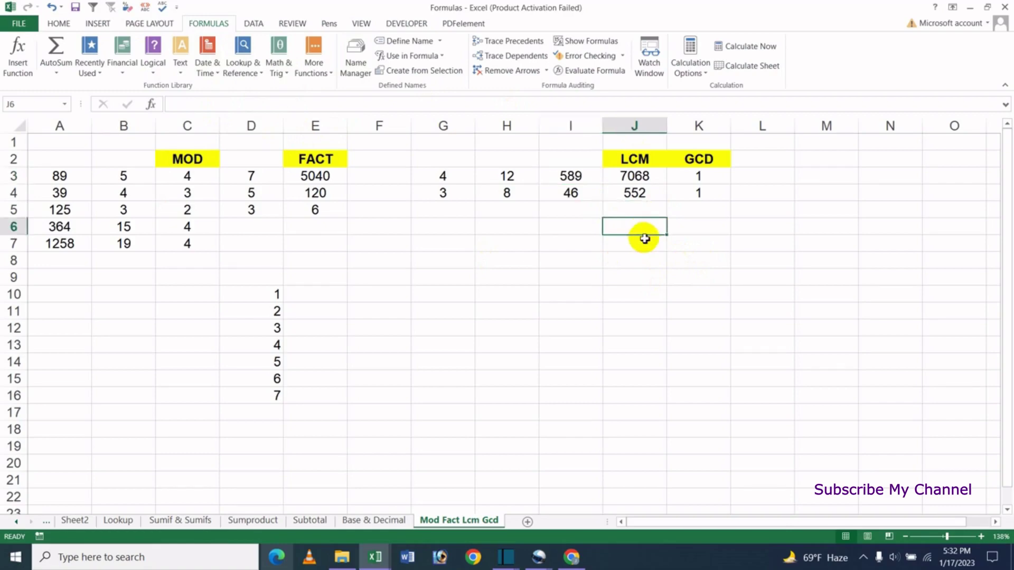
{"action": "left_click", "coordinate": [279, 59]}
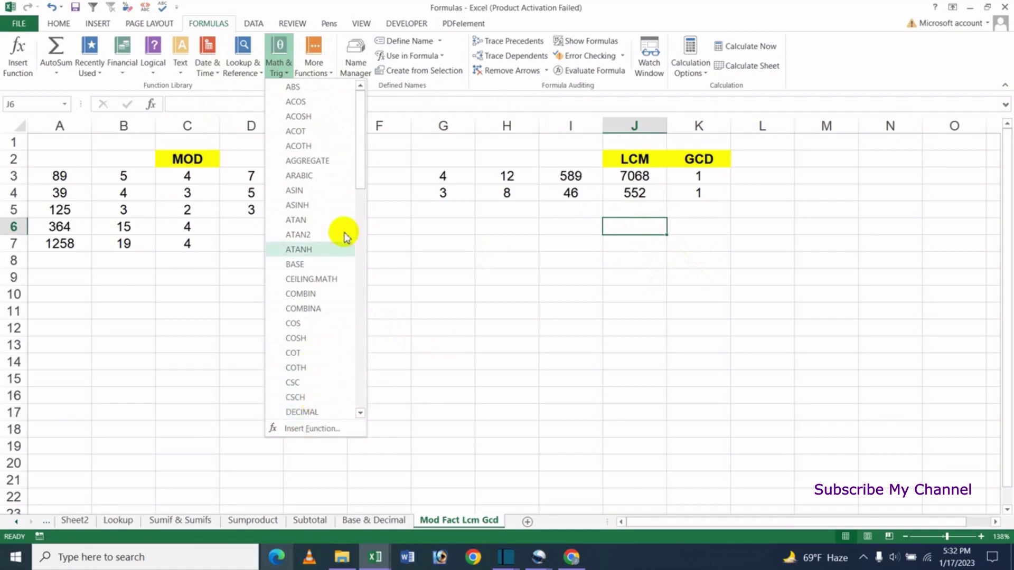
{"action": "left_click_drag", "start_coordinate": [362, 159], "coordinate": [365, 222]}
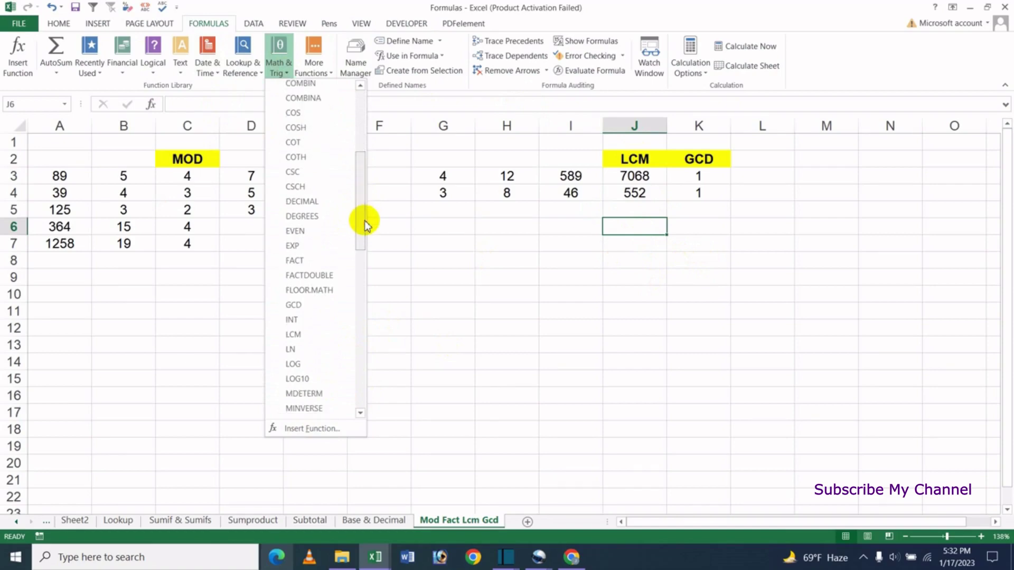
{"action": "left_click", "coordinate": [310, 335]}
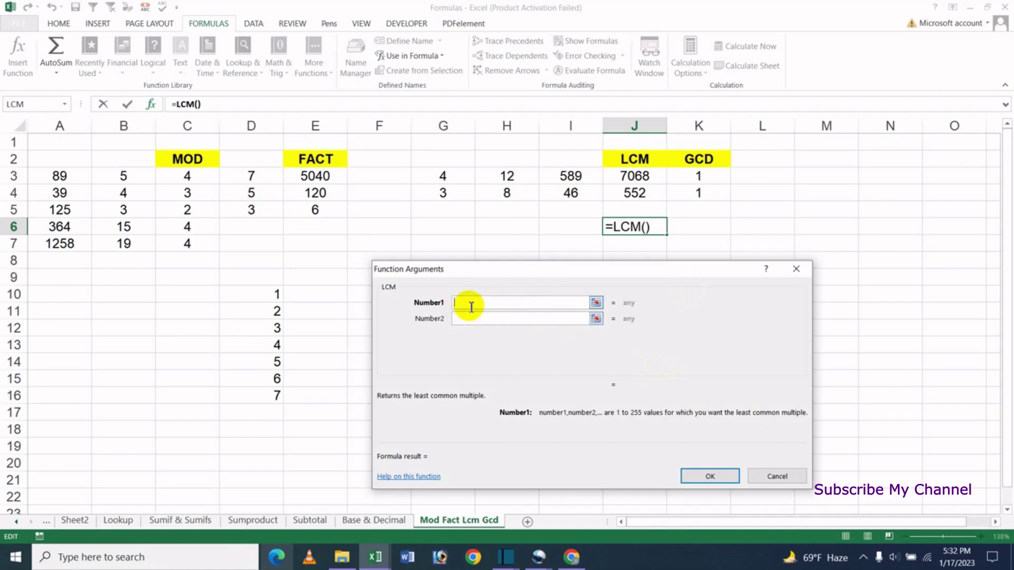
{"action": "left_click", "coordinate": [497, 317]}
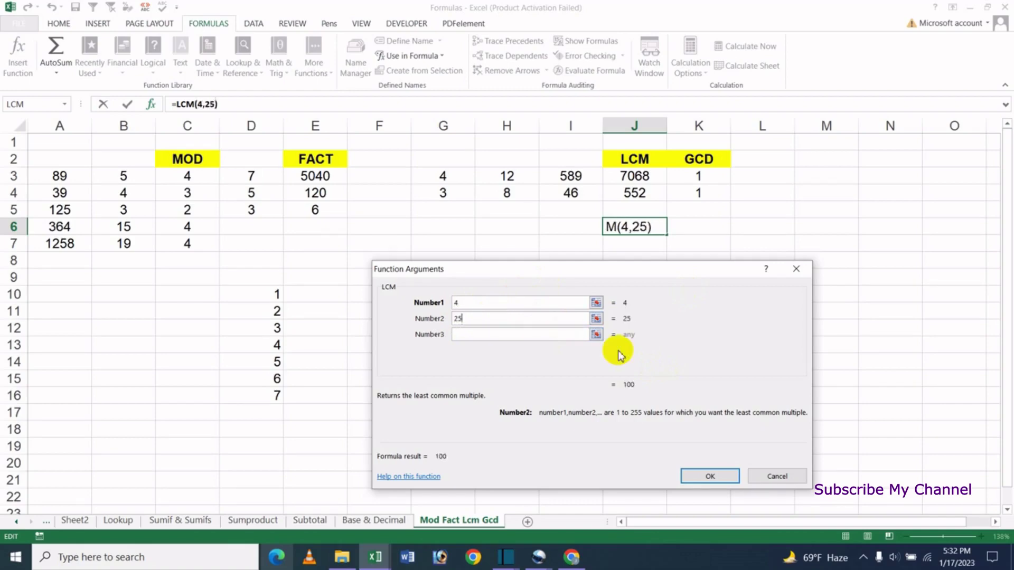
{"action": "left_click", "coordinate": [489, 334]}
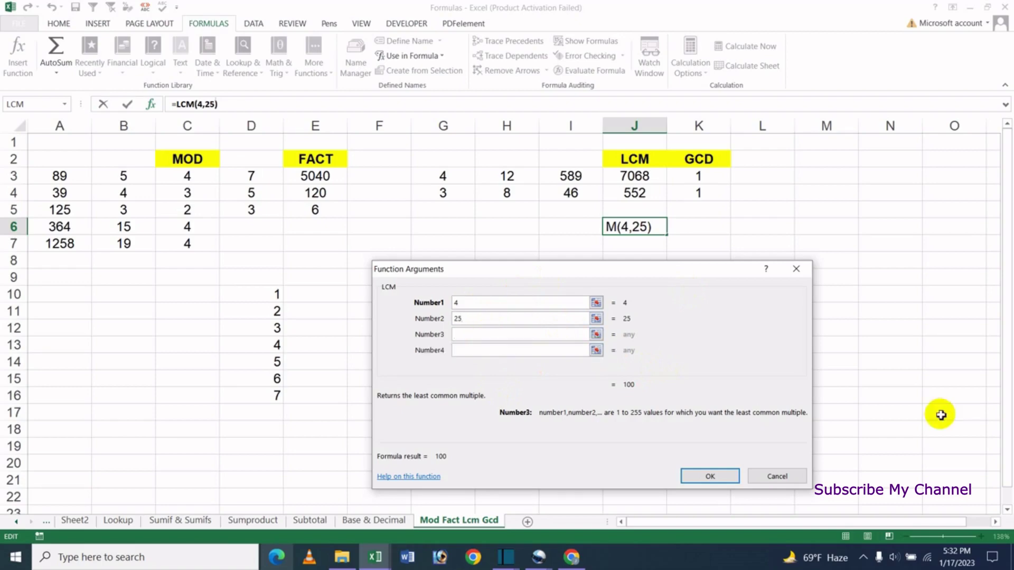
{"action": "type", "text": "89"}
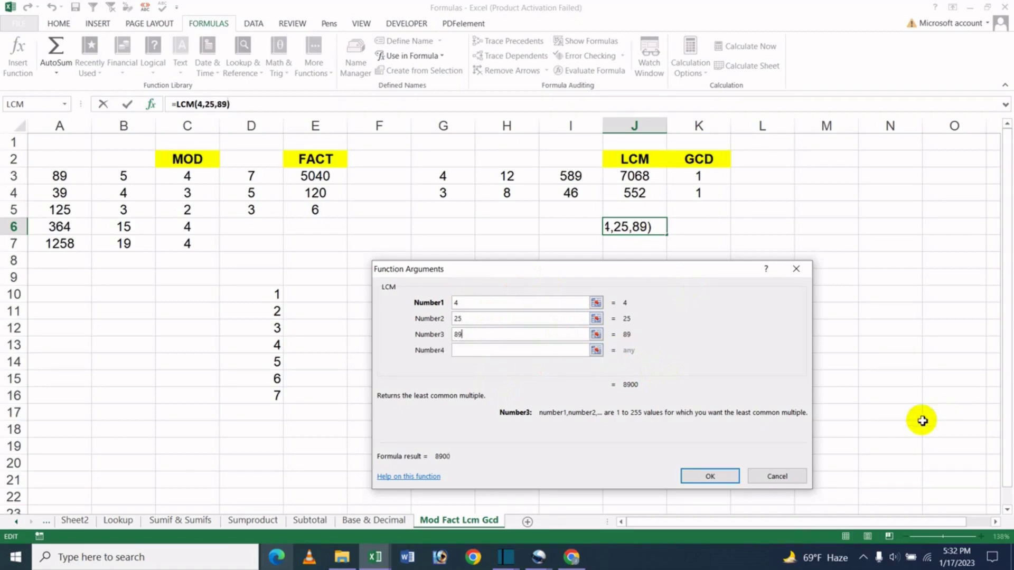
{"action": "left_click", "coordinate": [502, 349]}
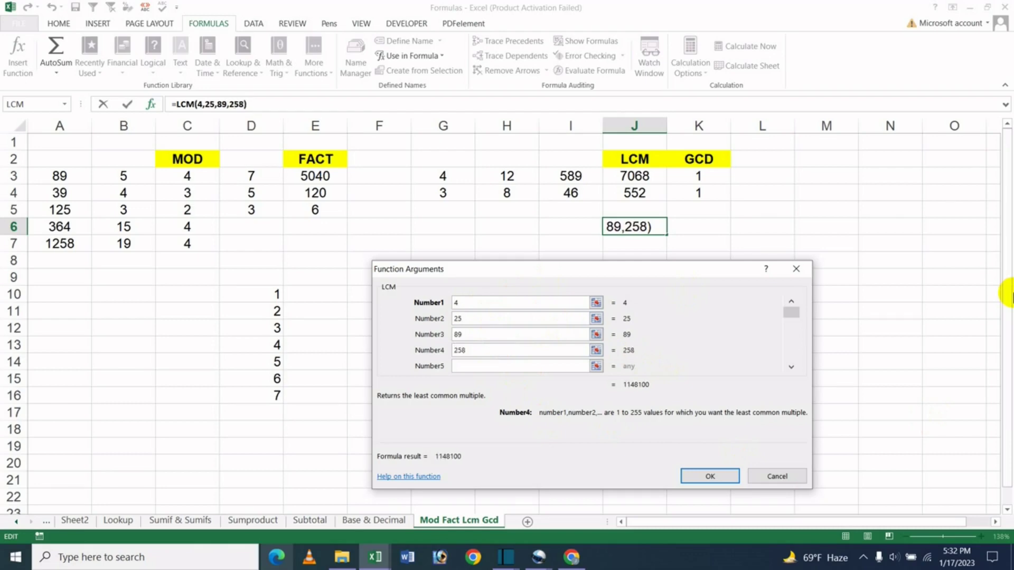
{"action": "left_click", "coordinate": [710, 476]}
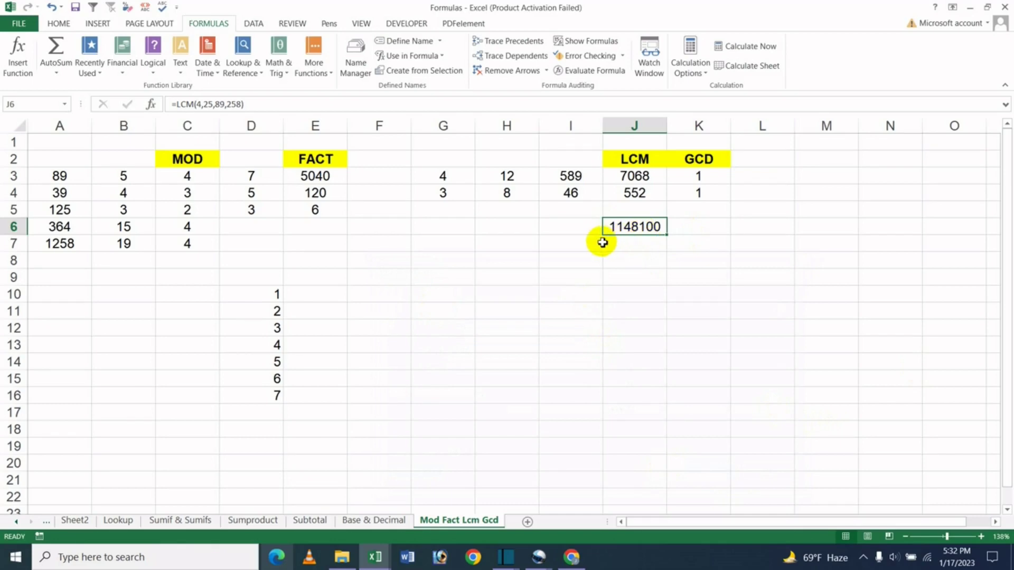
- Replace the formula in J6 with an LCM function that uses cells G3, H3 and I3 as its arguments
{"action": "left_click", "coordinate": [278, 63]}
{"action": "left_click_drag", "start_coordinate": [359, 163], "coordinate": [365, 209]}
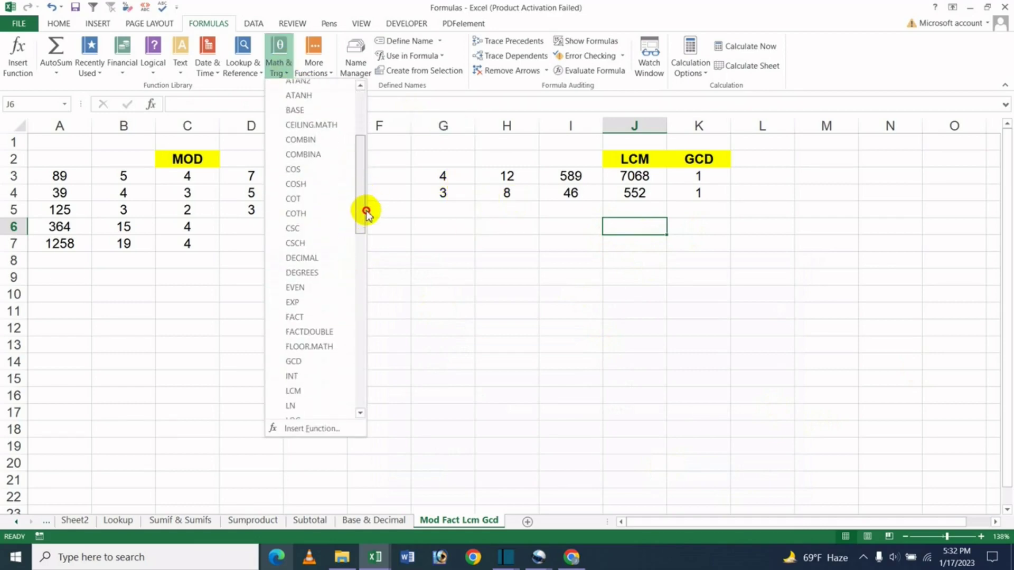
{"action": "left_click", "coordinate": [309, 385]}
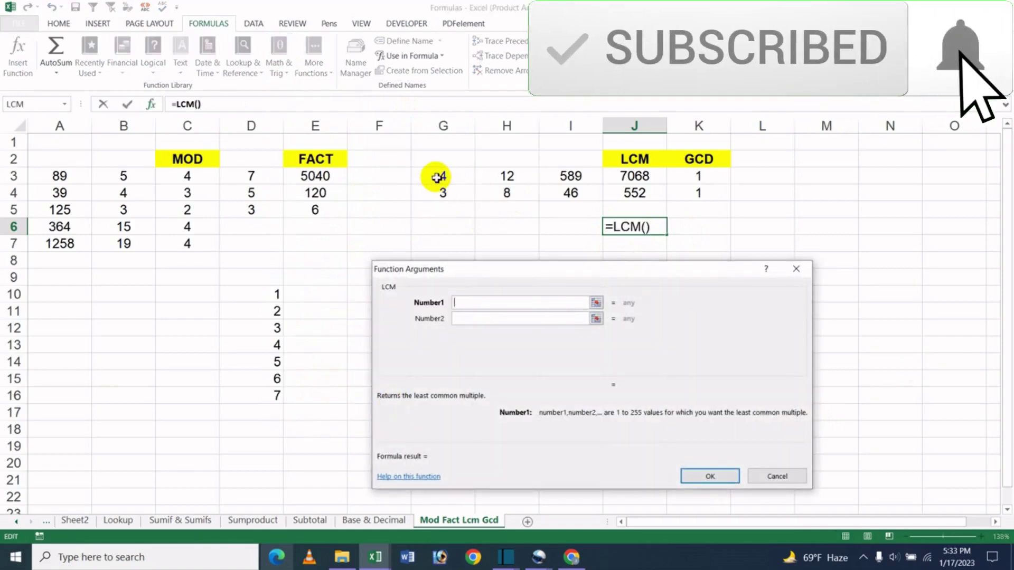
{"action": "left_click", "coordinate": [440, 177]}
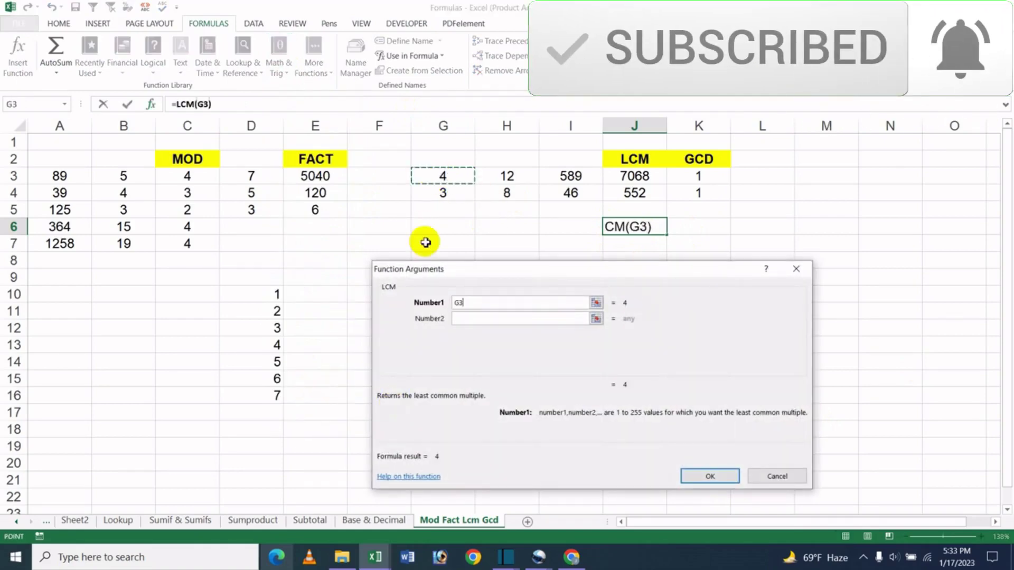
{"action": "left_click", "coordinate": [495, 321]}
{"action": "left_click", "coordinate": [506, 176]}
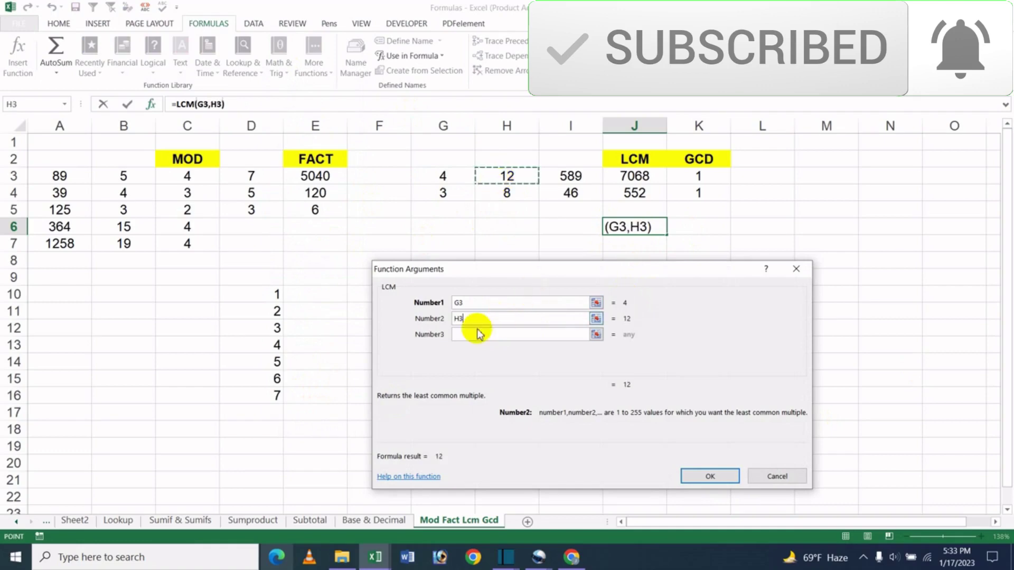
{"action": "left_click", "coordinate": [481, 334]}
{"action": "left_click", "coordinate": [571, 176]}
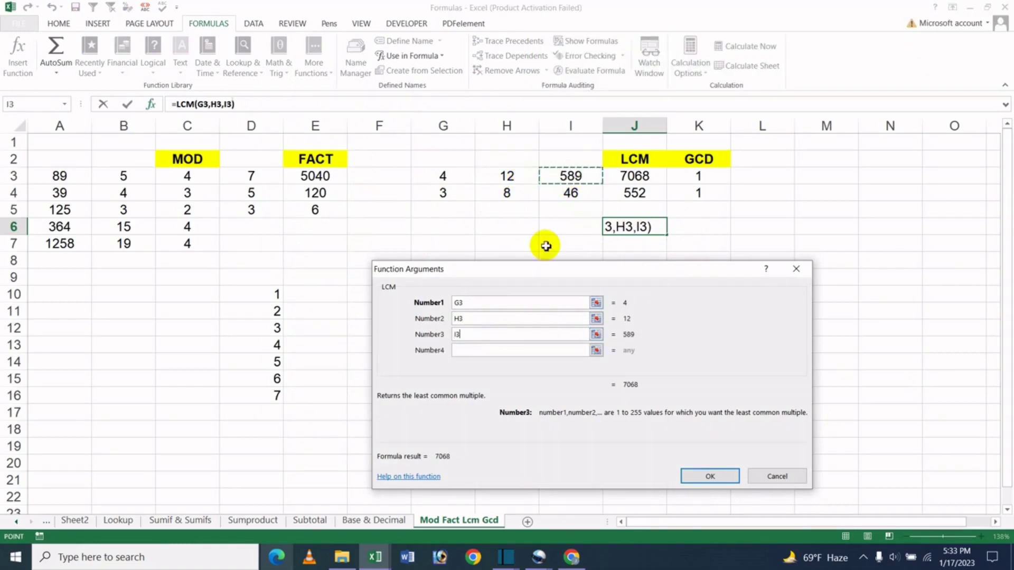
{"action": "left_click", "coordinate": [708, 475]}
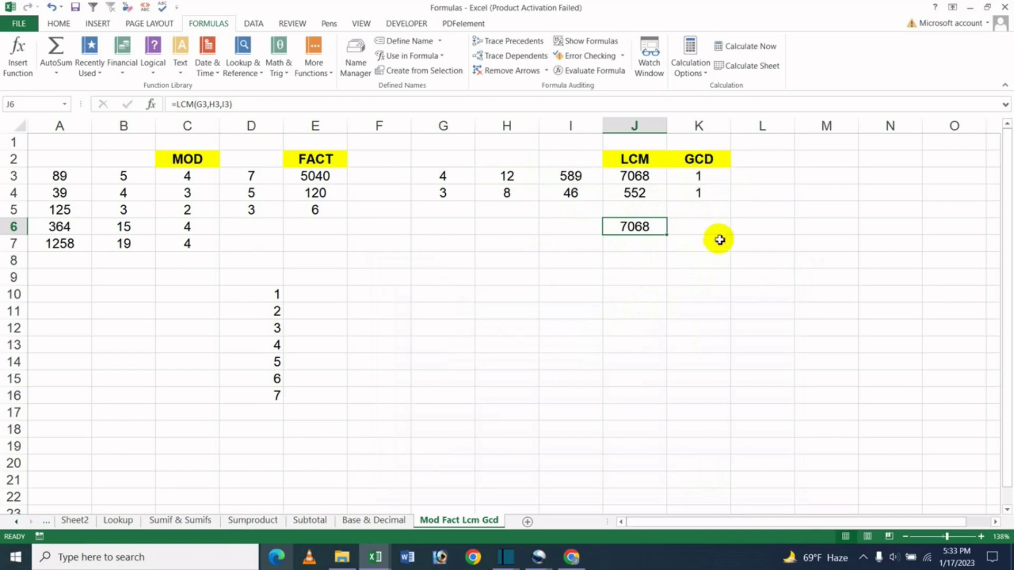
- Insert the GCD function in K6 through Function Arguments, entering 78, 56, 258 and 78989 as the numbers
{"action": "left_click", "coordinate": [708, 225]}
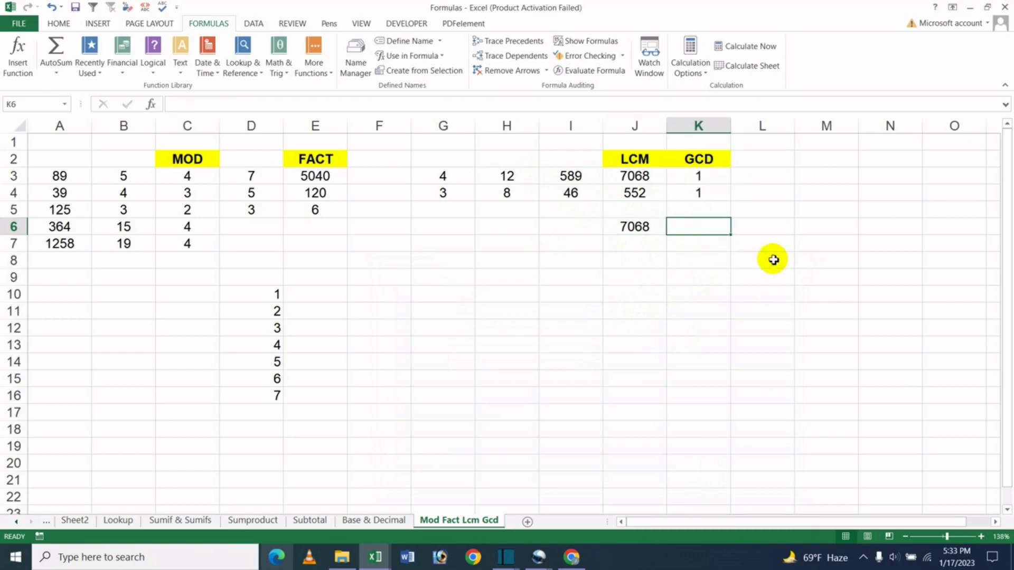
{"action": "left_click", "coordinate": [277, 70]}
{"action": "left_click_drag", "start_coordinate": [358, 170], "coordinate": [363, 229]}
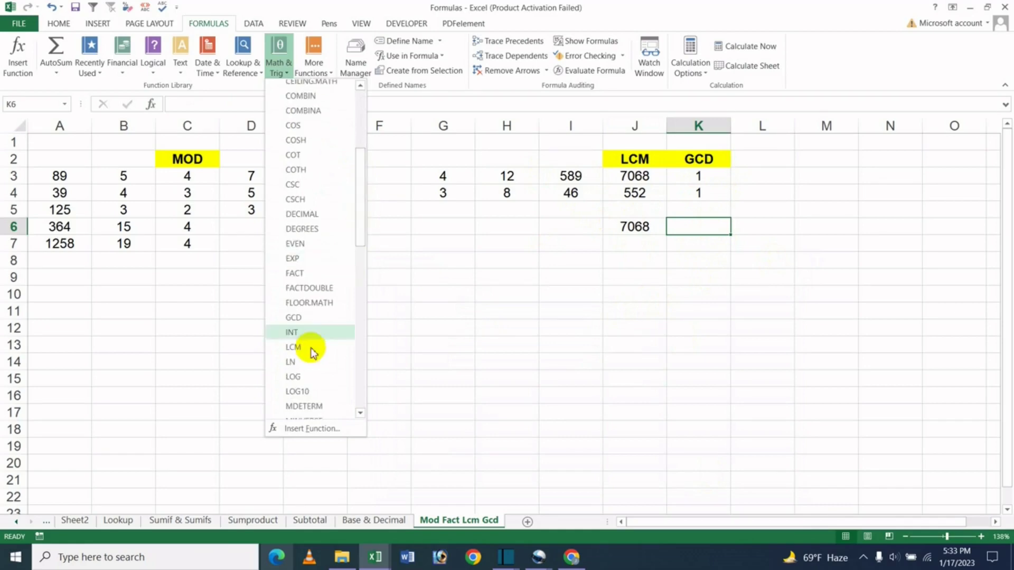
{"action": "left_click", "coordinate": [307, 319]}
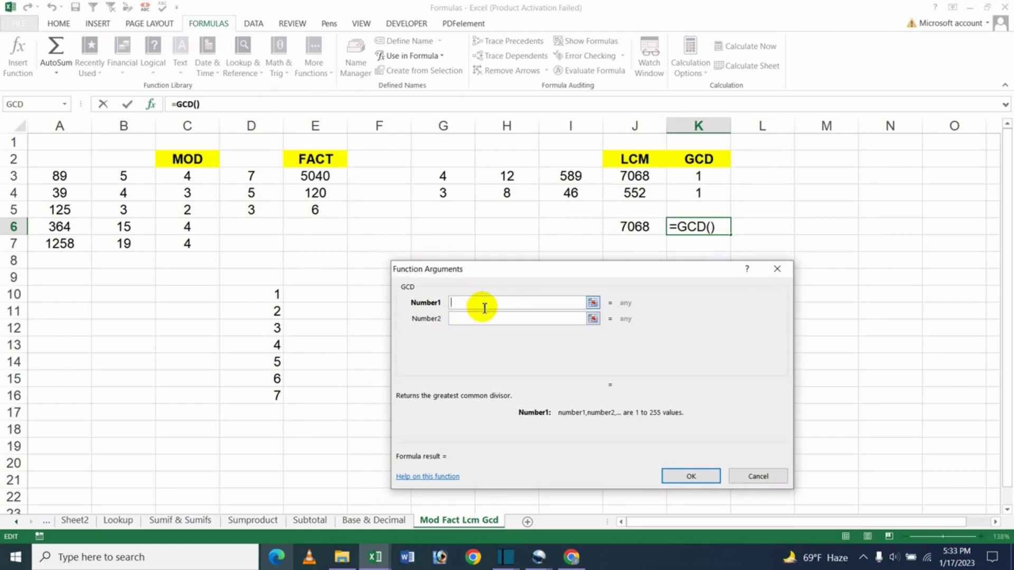
{"action": "type", "text": "78"}
{"action": "left_click", "coordinate": [472, 320]}
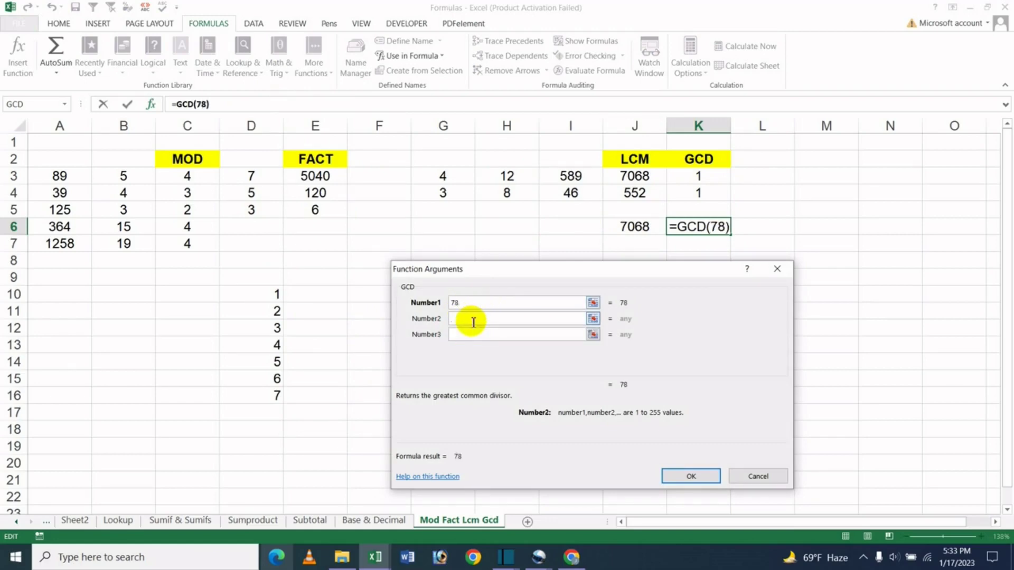
{"action": "type", "text": "56"}
{"action": "left_click", "coordinate": [474, 334]}
{"action": "type", "text": "258"}
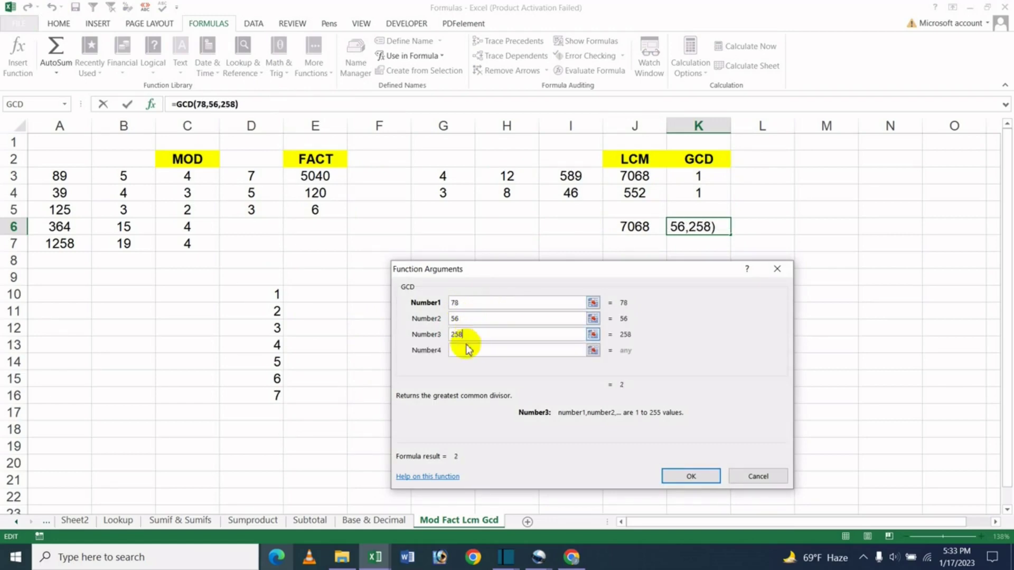
{"action": "left_click", "coordinate": [467, 350]}
{"action": "type", "text": "78989"}
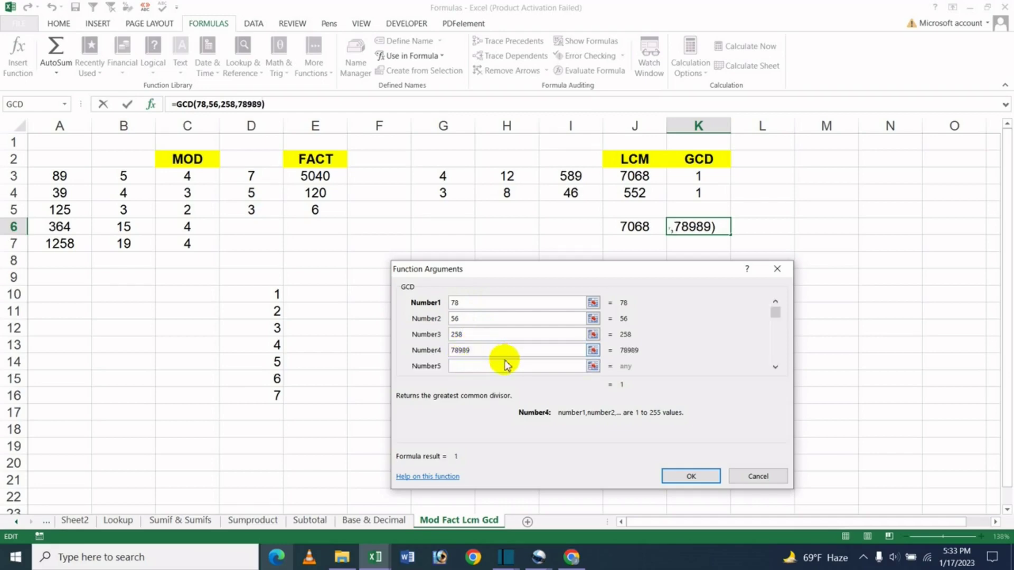
{"action": "left_click", "coordinate": [677, 477]}
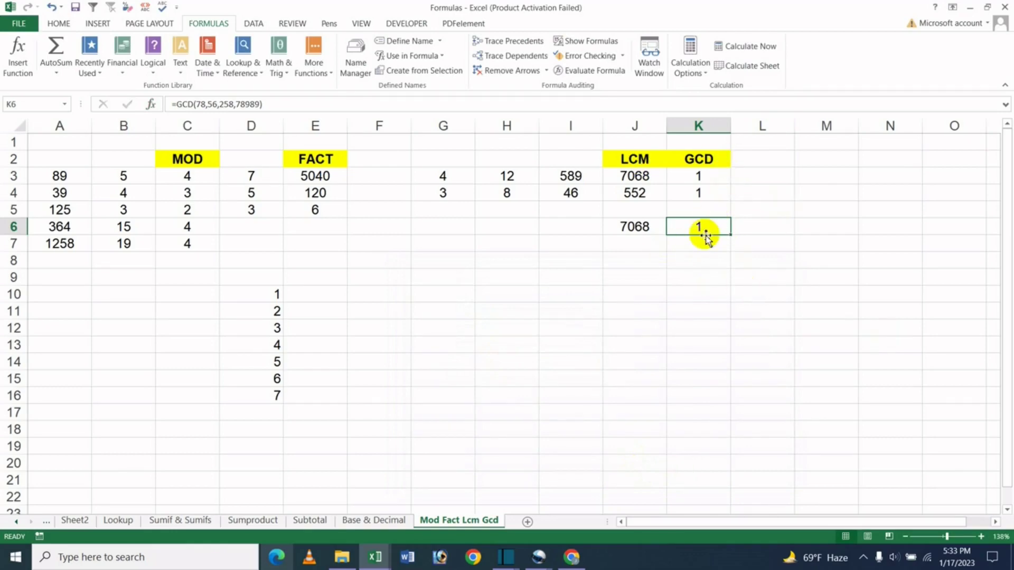
- Clear K6 and insert a GCD function there that uses cells G3, H3 and I3 as its arguments
{"action": "key", "text": "Delete"}
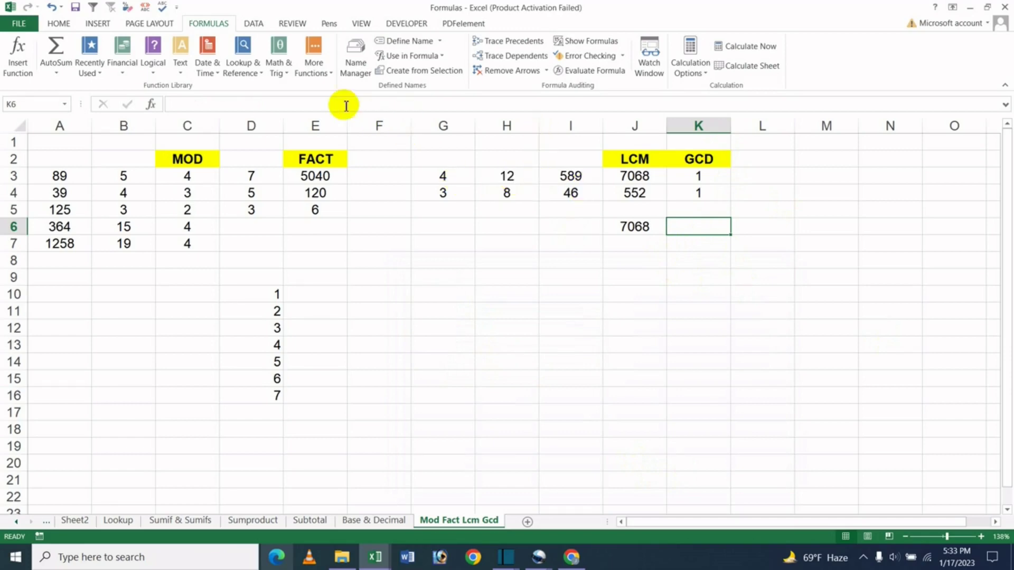
{"action": "left_click", "coordinate": [278, 66]}
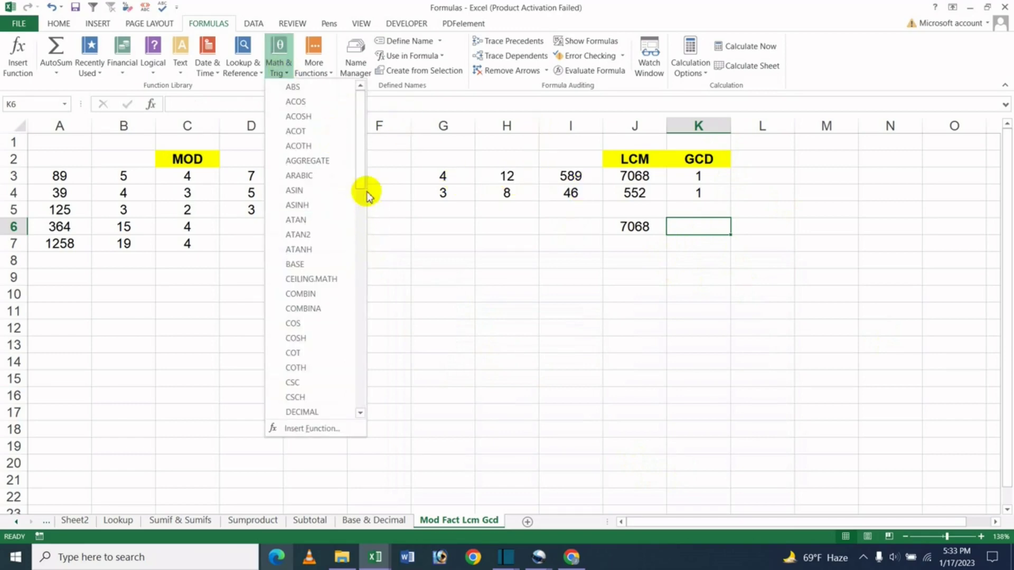
{"action": "left_click_drag", "start_coordinate": [364, 192], "coordinate": [362, 294]}
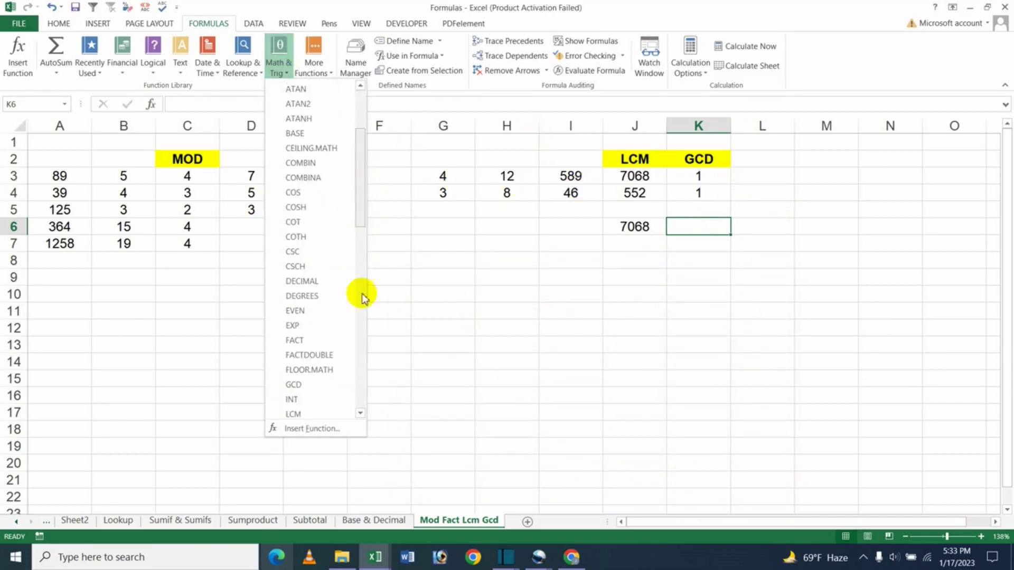
{"action": "left_click", "coordinate": [312, 385]}
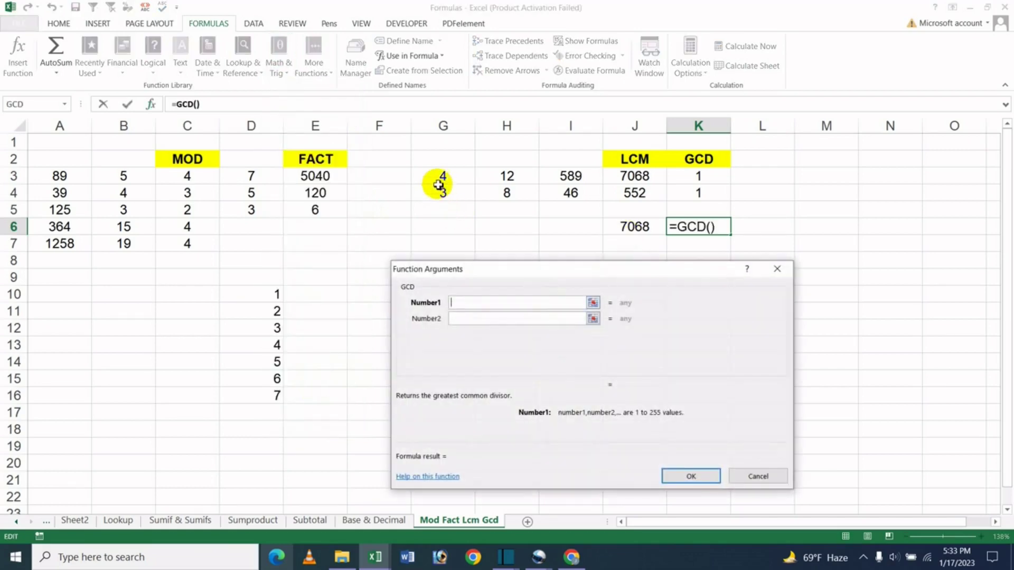
{"action": "left_click", "coordinate": [442, 176]}
{"action": "left_click", "coordinate": [476, 320]}
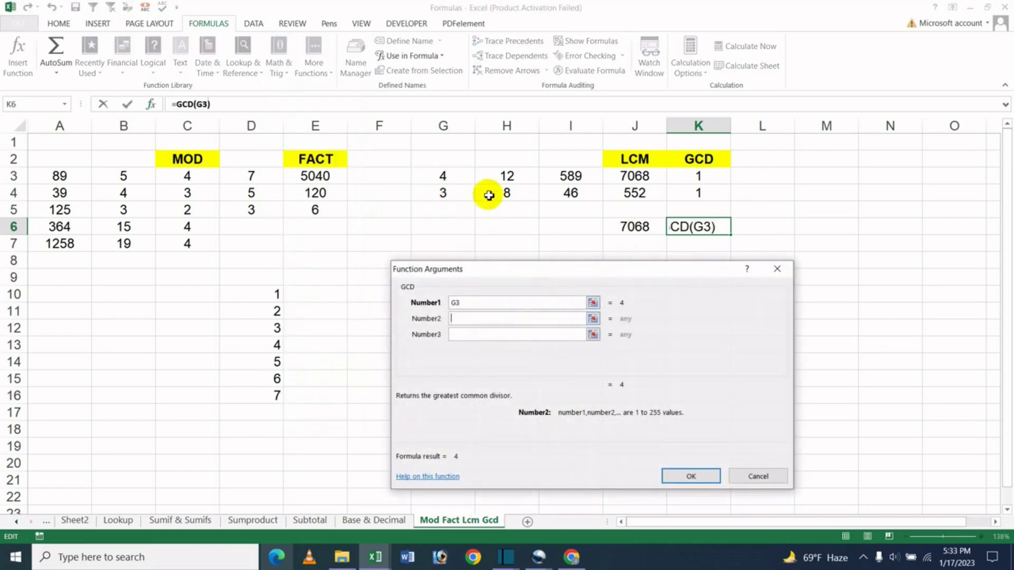
{"action": "left_click", "coordinate": [504, 178]}
{"action": "left_click", "coordinate": [485, 334]}
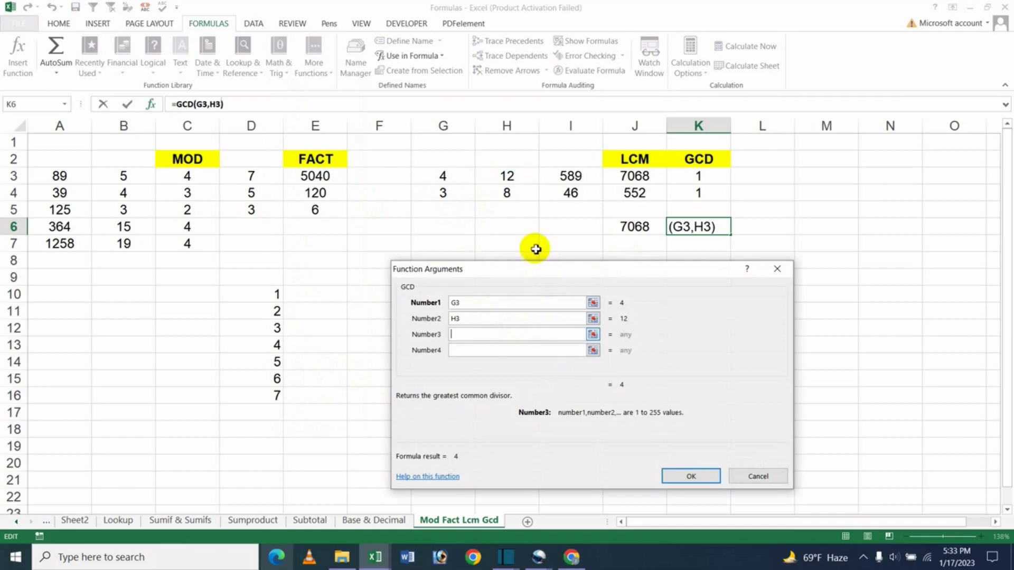
{"action": "left_click", "coordinate": [568, 176]}
{"action": "left_click", "coordinate": [689, 475]}
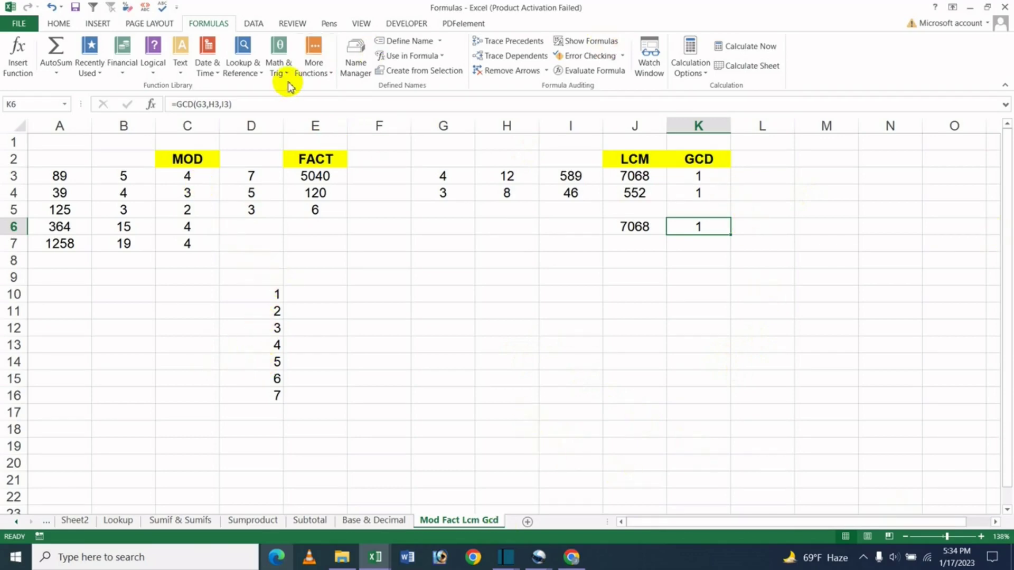
{"action": "left_click", "coordinate": [202, 290]}
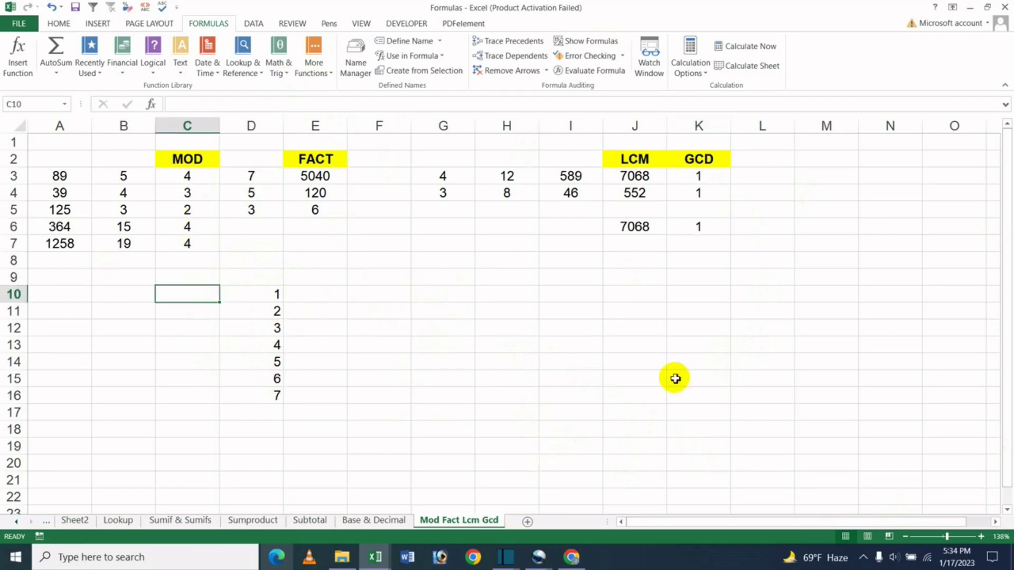
{"action": "left_click", "coordinate": [528, 311]}
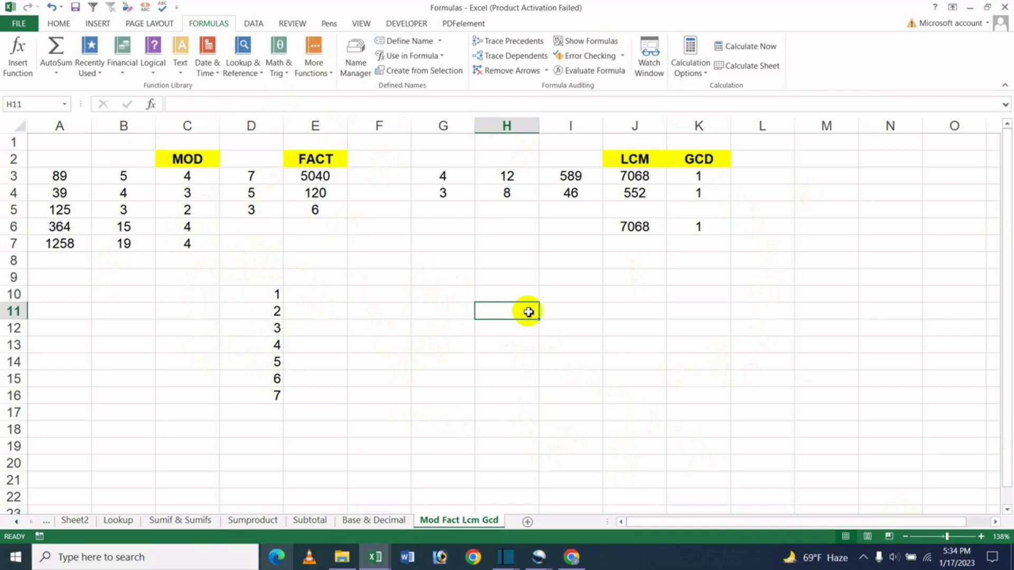
- Switch to the Chrome window with the JK Update Technology channel's videos page on YouTube
{"action": "left_click", "coordinate": [571, 557]}
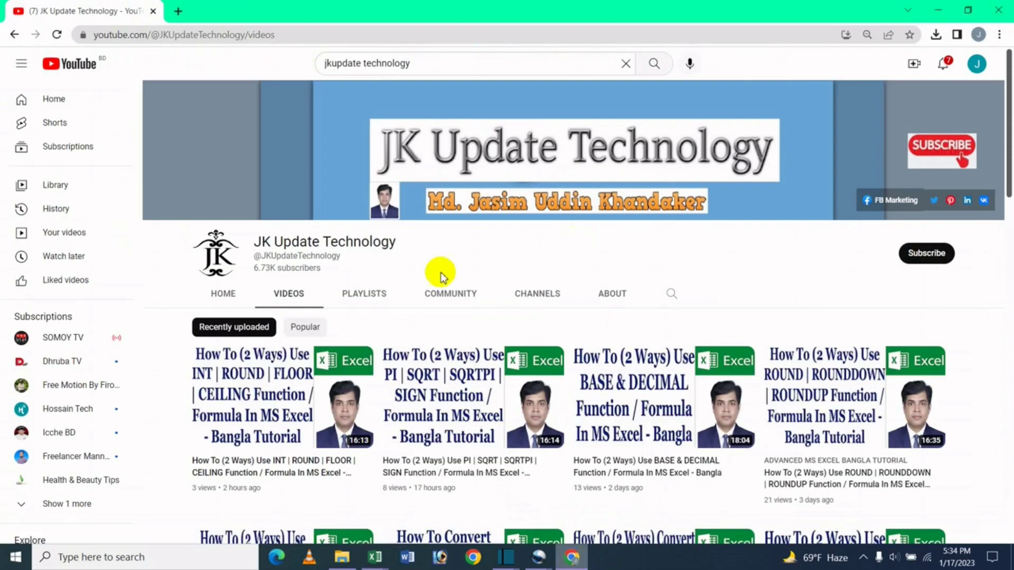